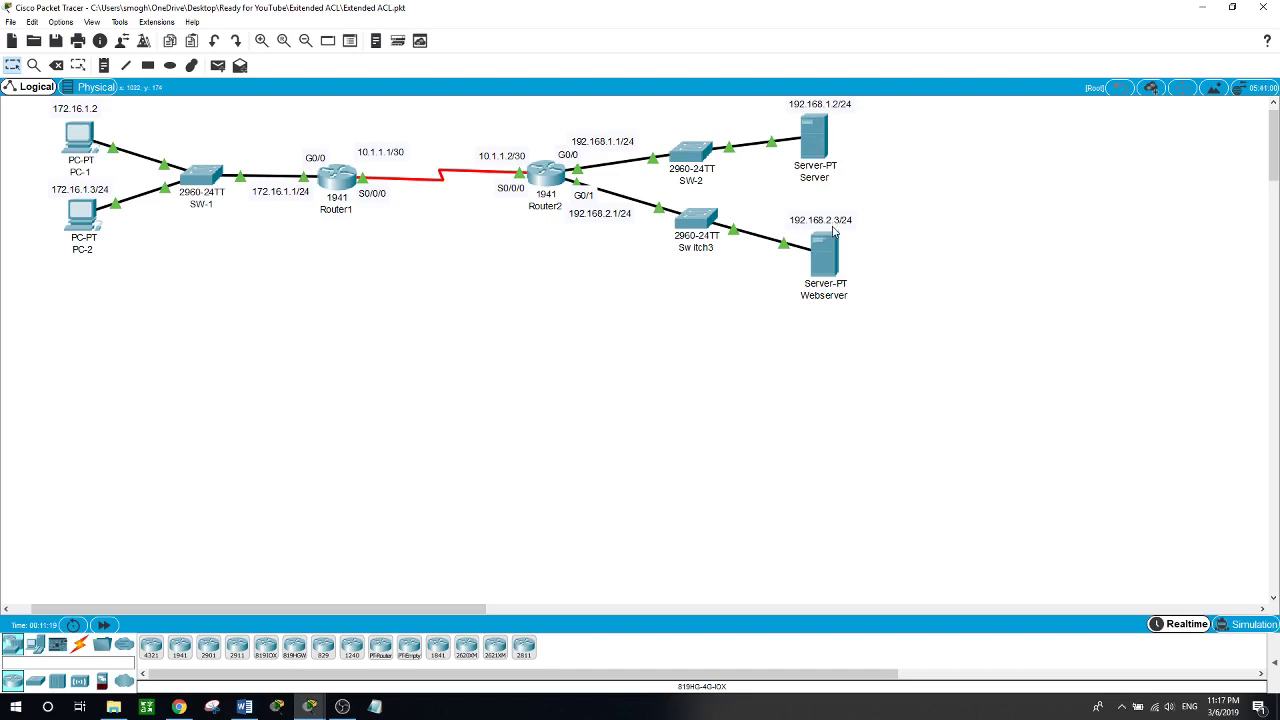
- Ping 192.168.2.3 and 192.168.1.2 from PC-2's command prompt, and close its window
click(85, 225)
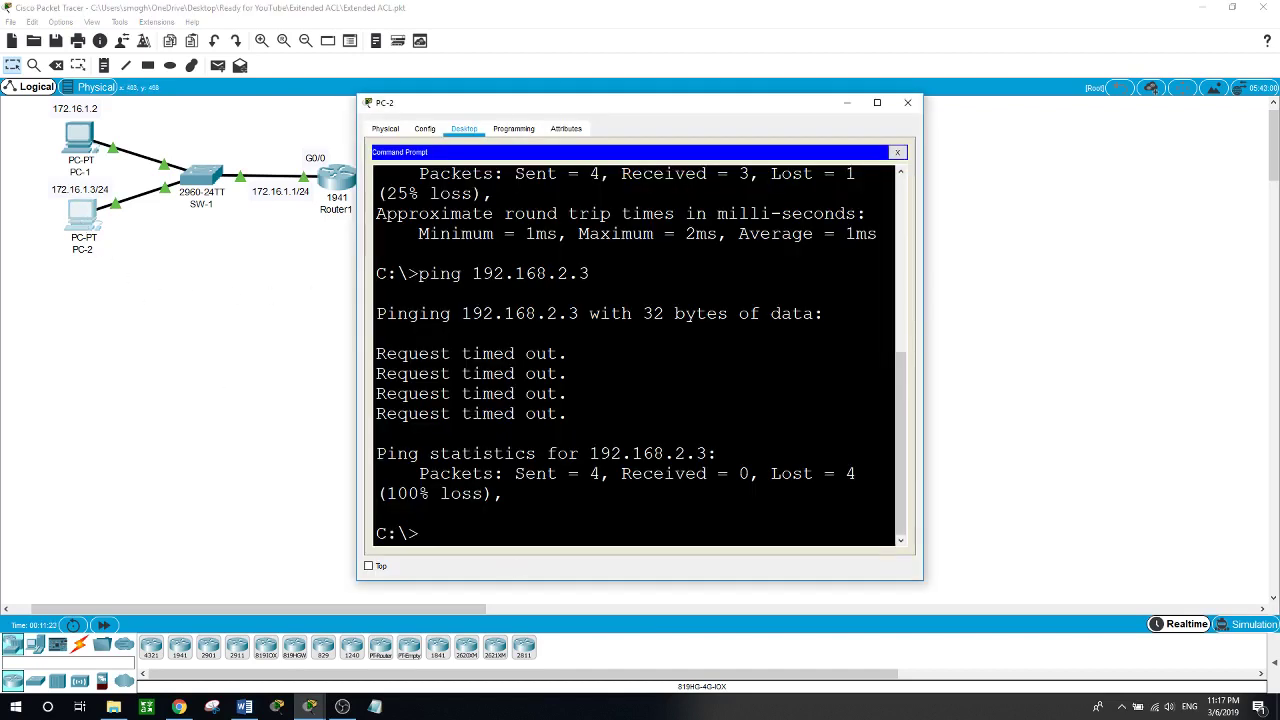
key(Up)
key(Return)
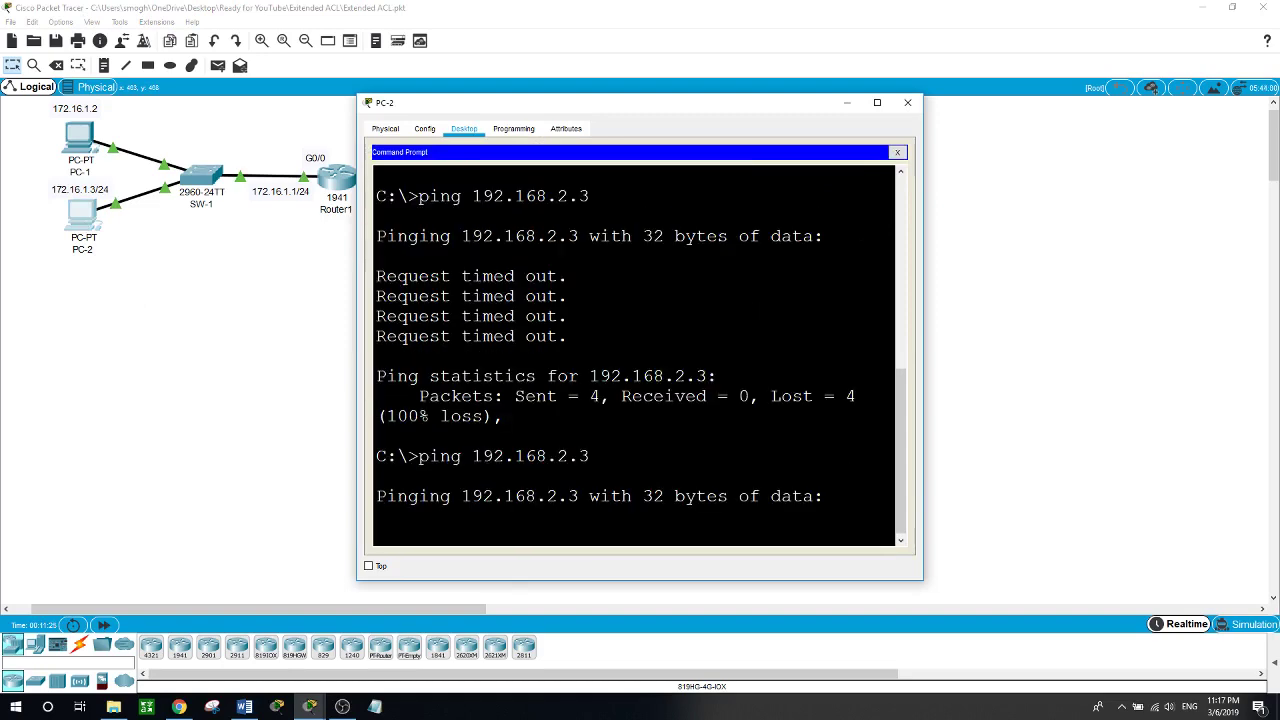
drag(692, 109, 518, 186)
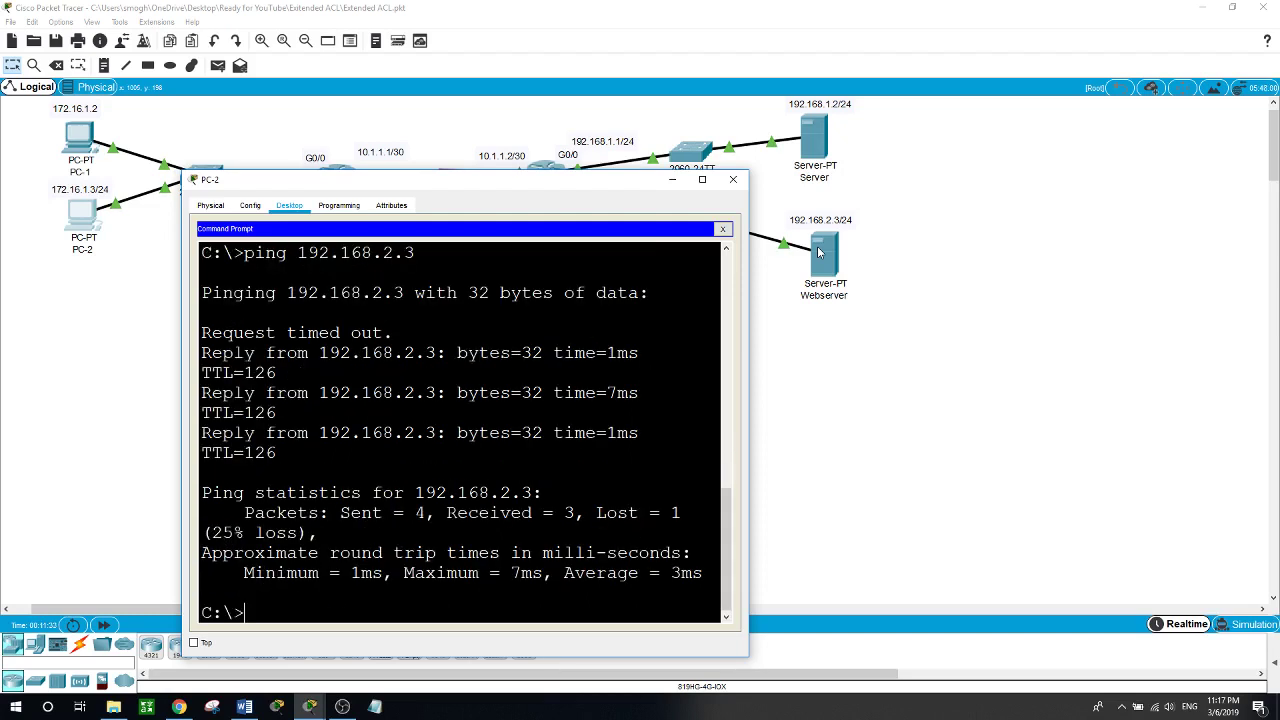
text(ping 192.168.1.2)
key(Return)
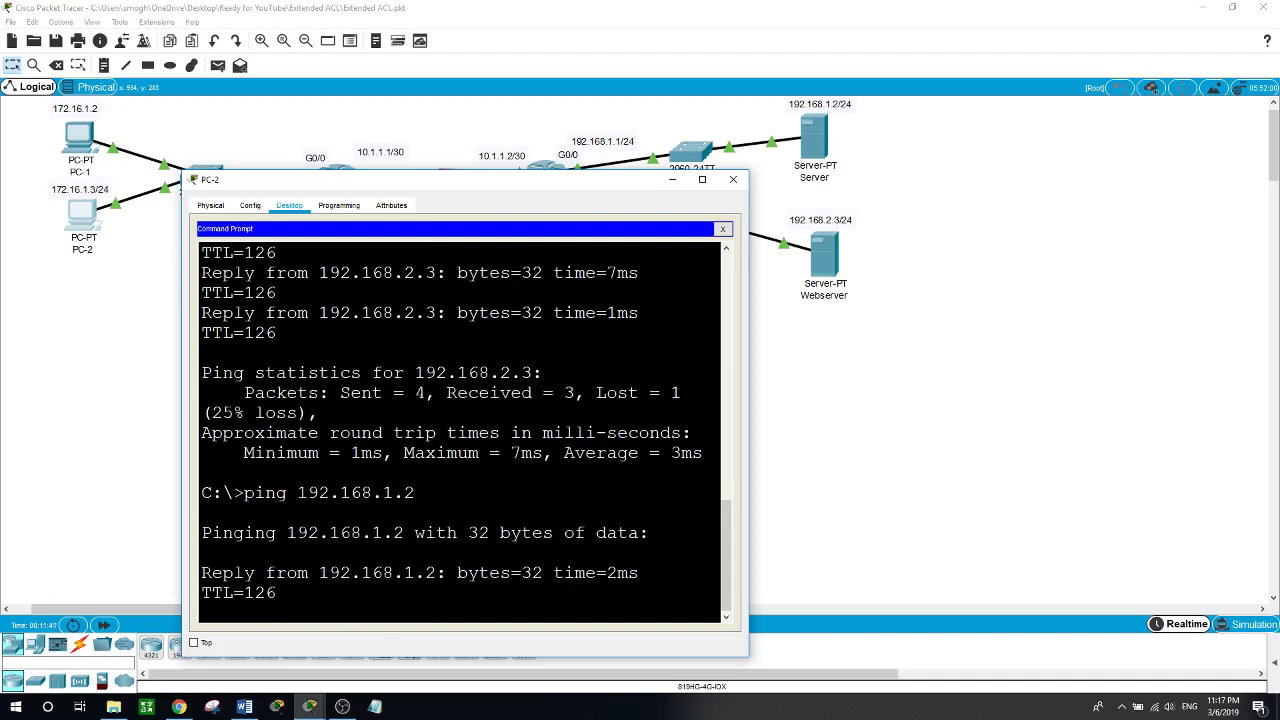
key(alt+F4)
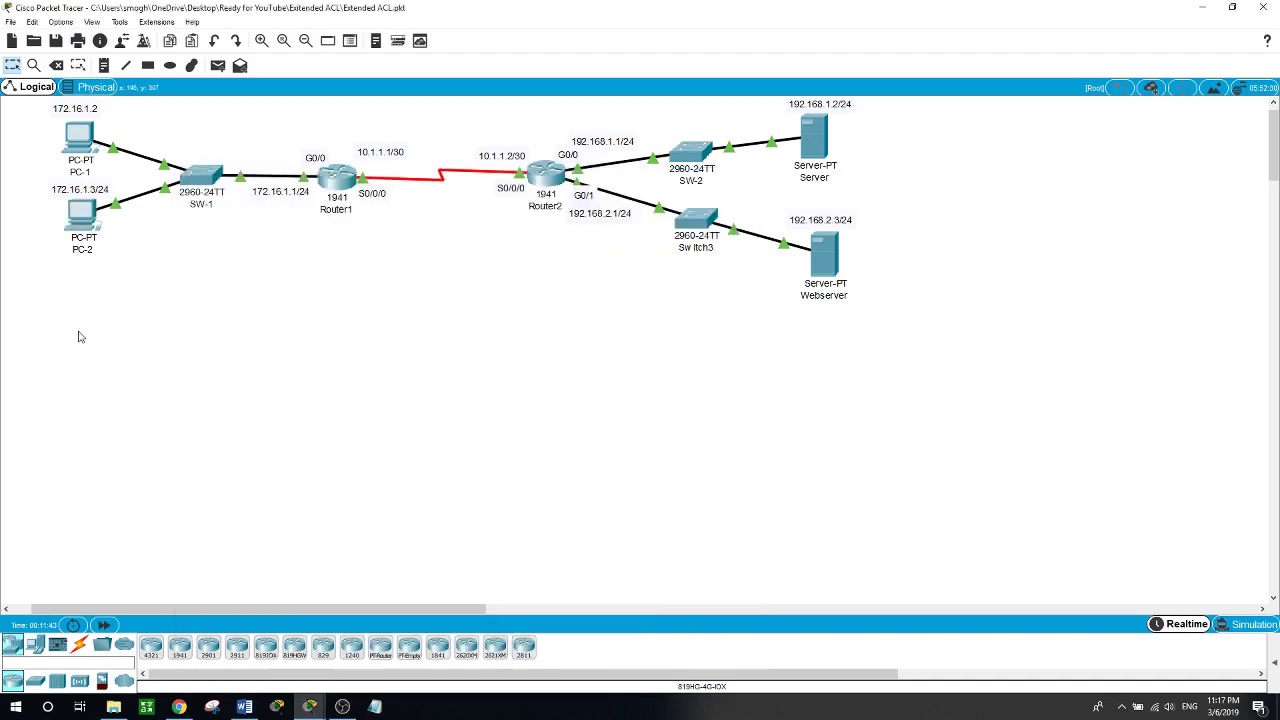
- Ping 192.168.1.2 and 192.168.2.3 from PC-1's command prompt, and close its window
click(95, 130)
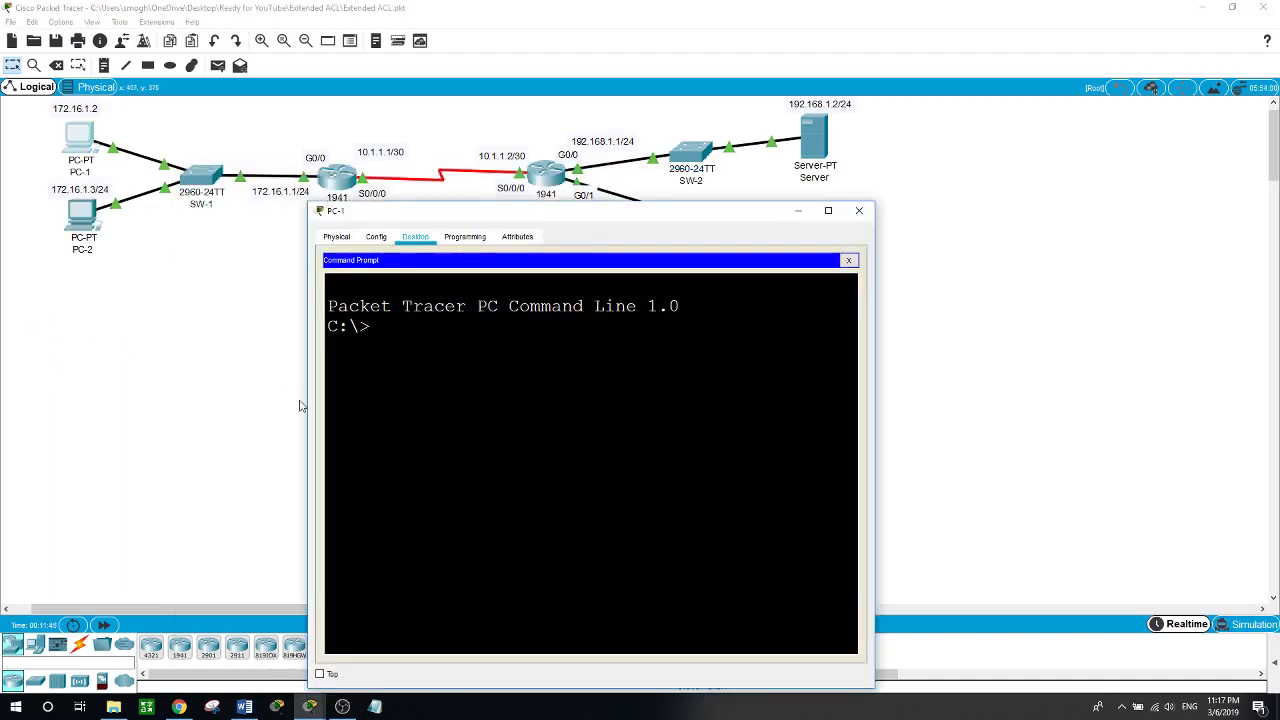
text(ping 192.168.1.2)
key(Return)
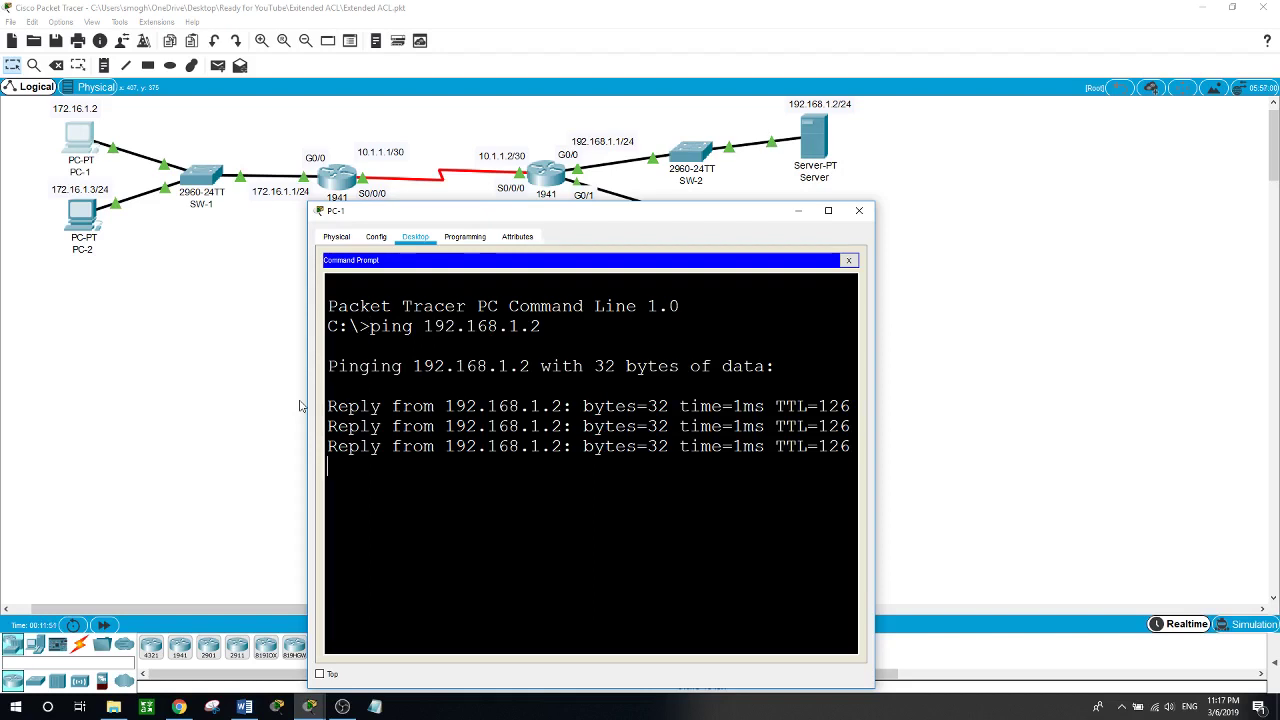
text(ping )
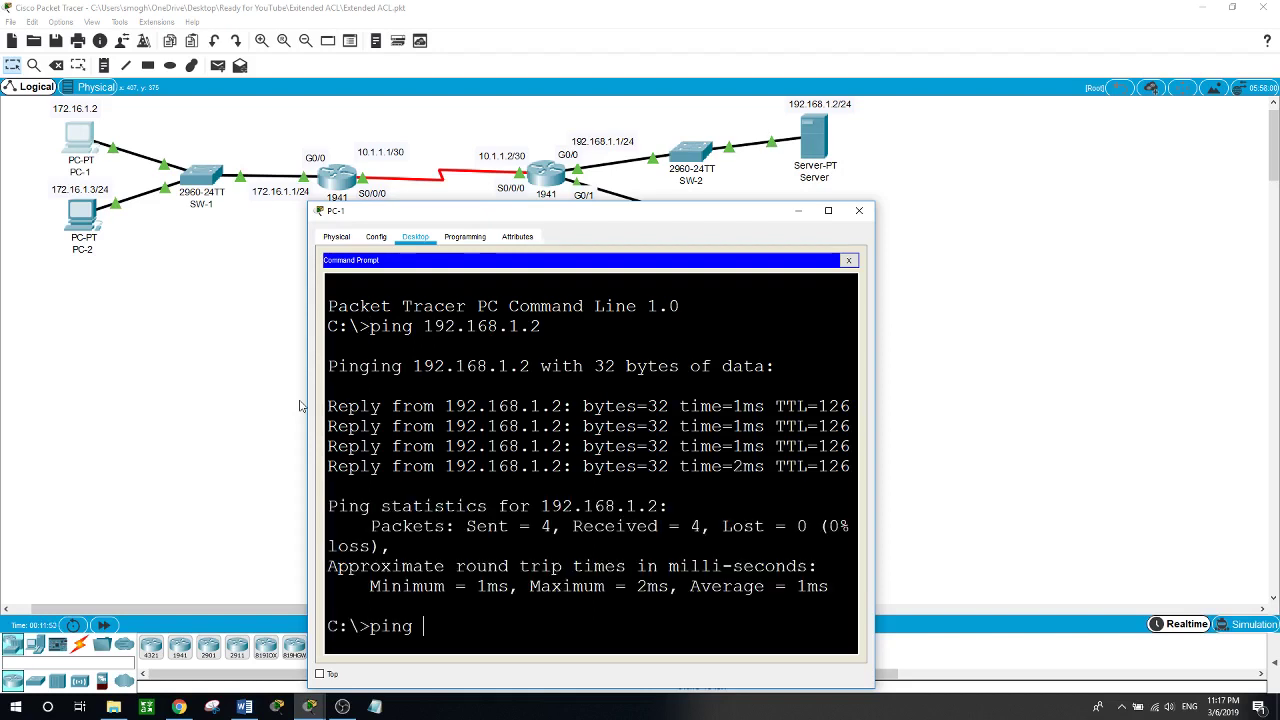
text(192.168.2.3)
key(Return)
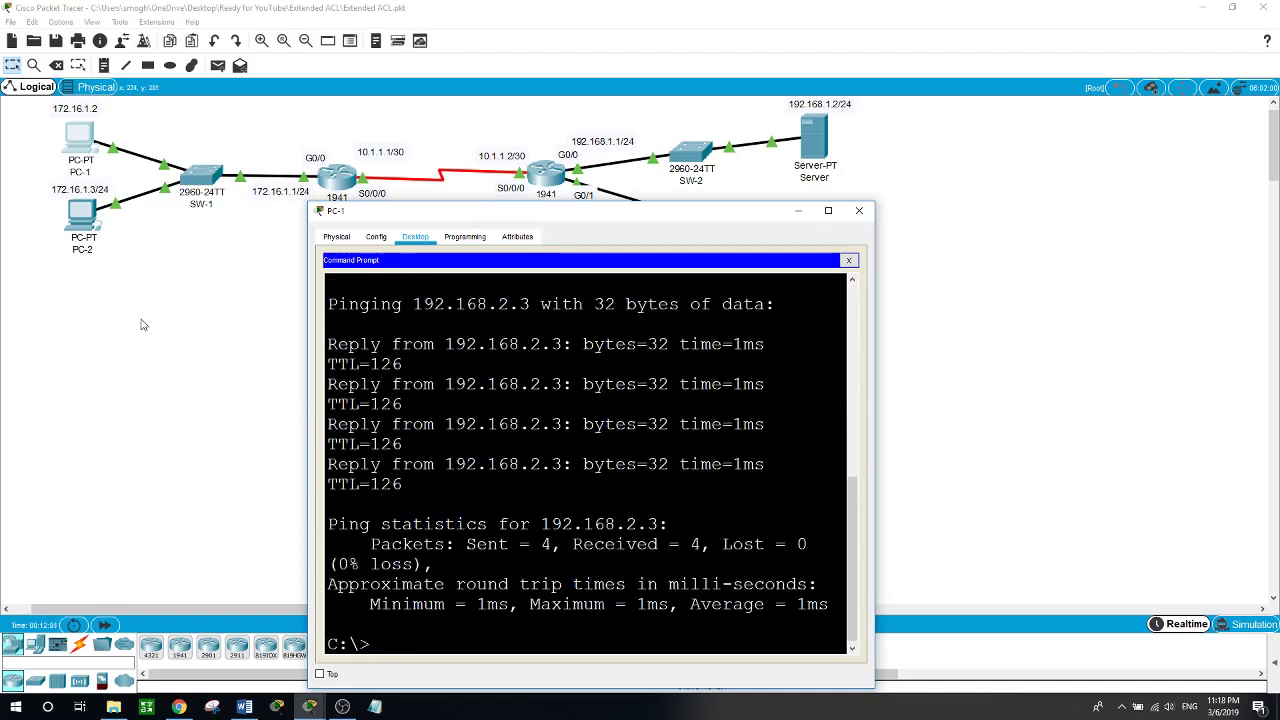
key(alt+F4)
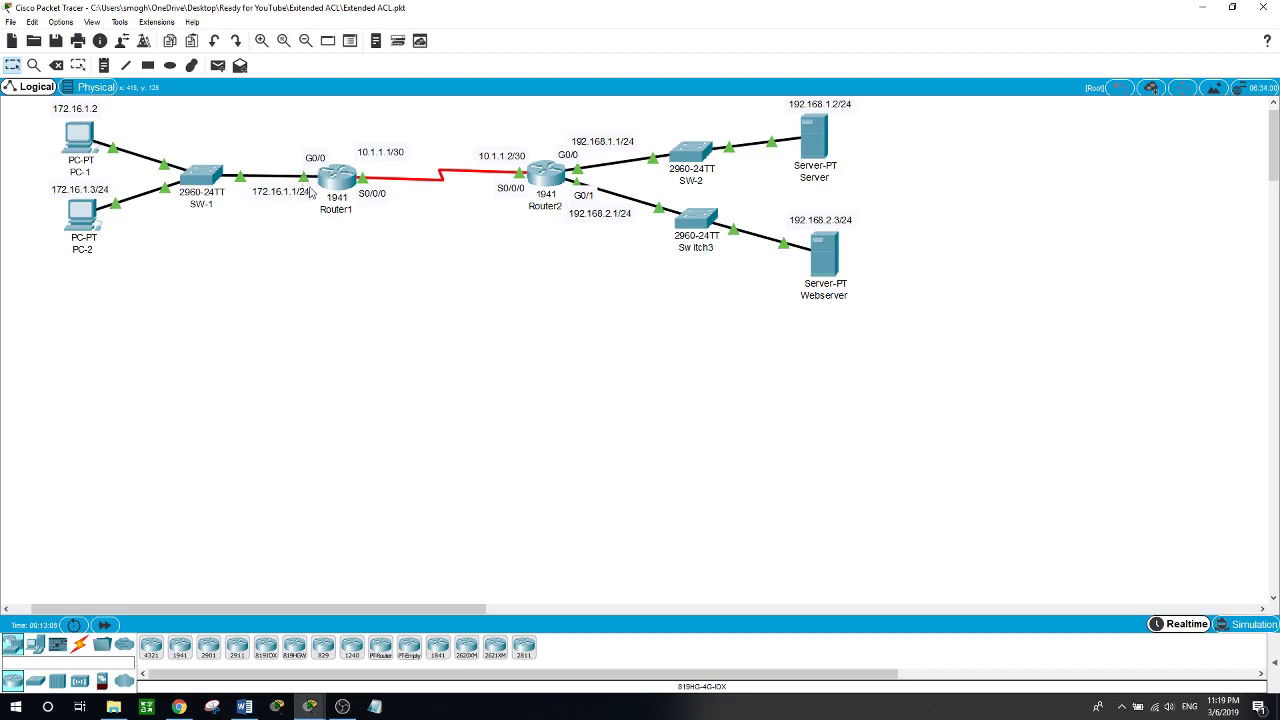
- Open Router1's command line and enter global configuration mode
click(340, 178)
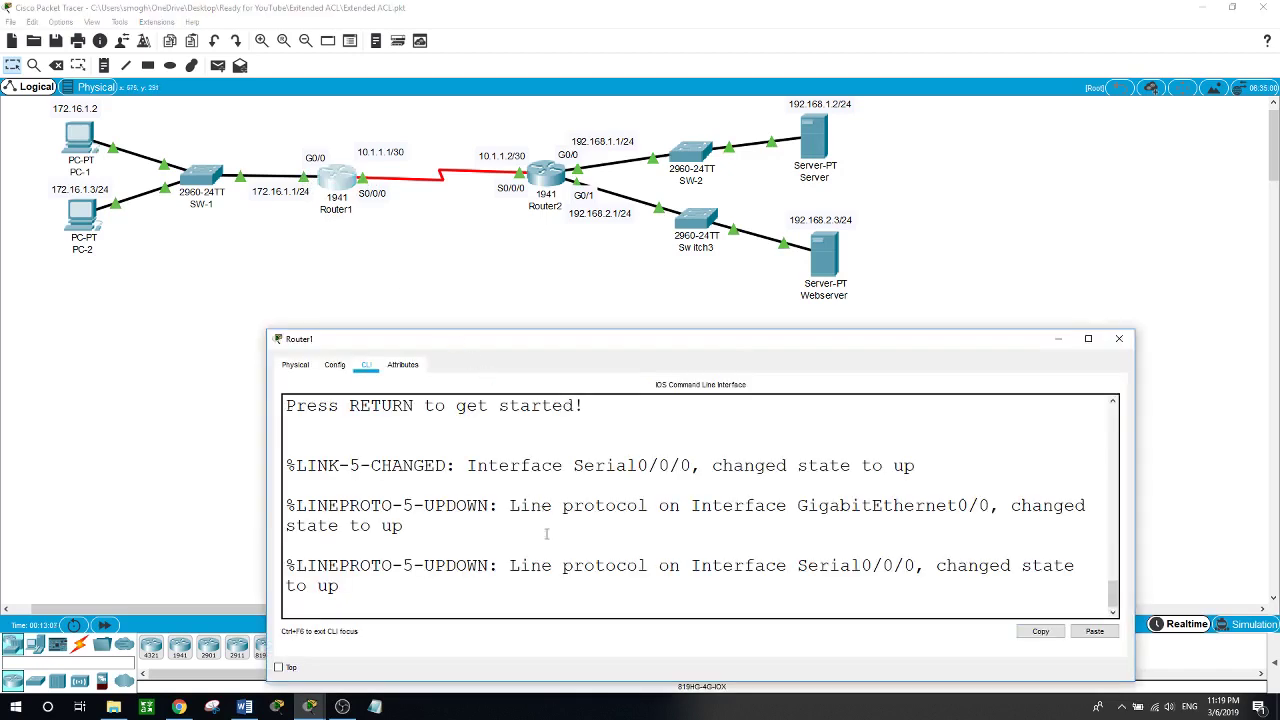
key(Return)
text(en)
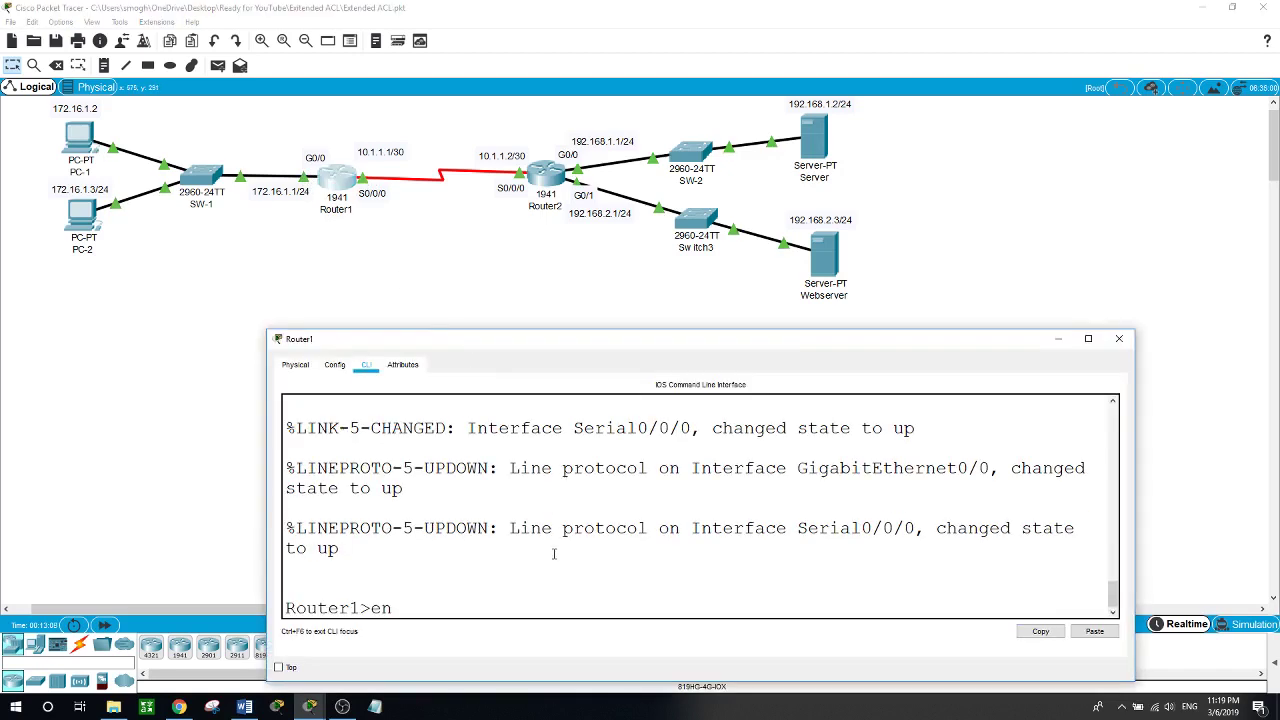
key(Return)
text(conf t)
key(Return)
- Begin an access-list 100 permit entry on Router1 and list the available protocols
text(acc)
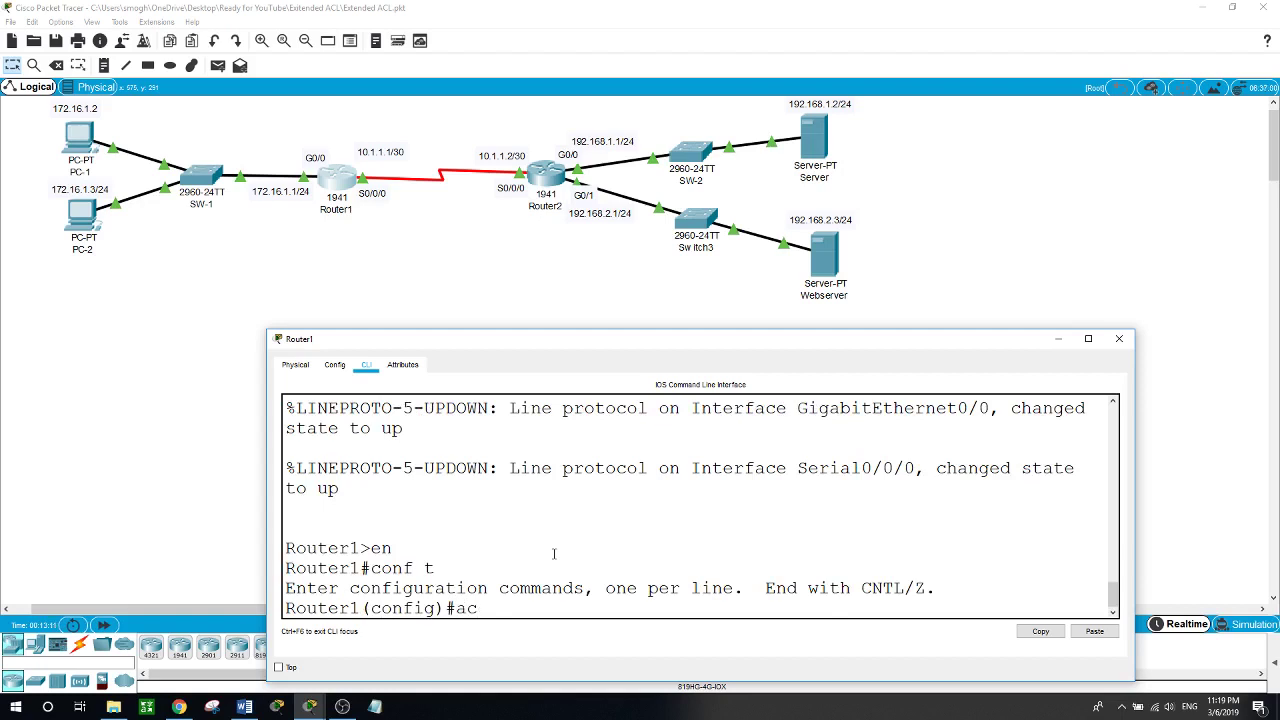
key(Tab)
text(1)
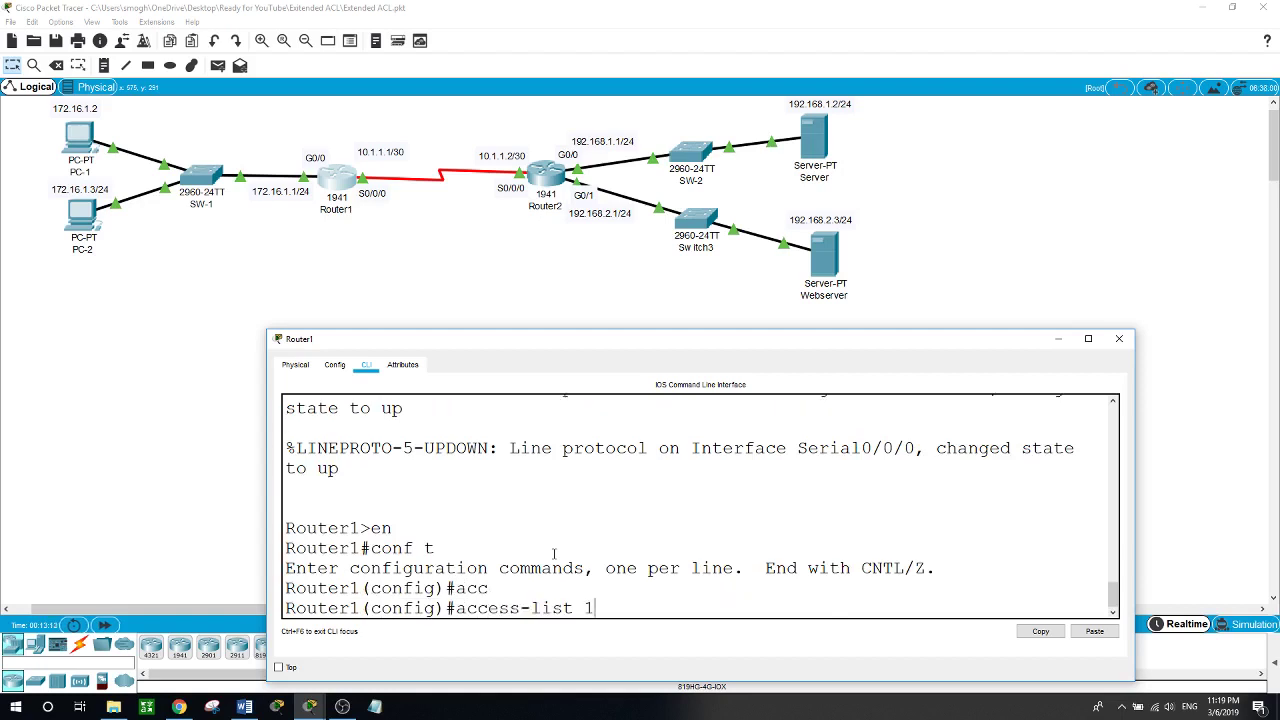
text(00 )
text(?permit )
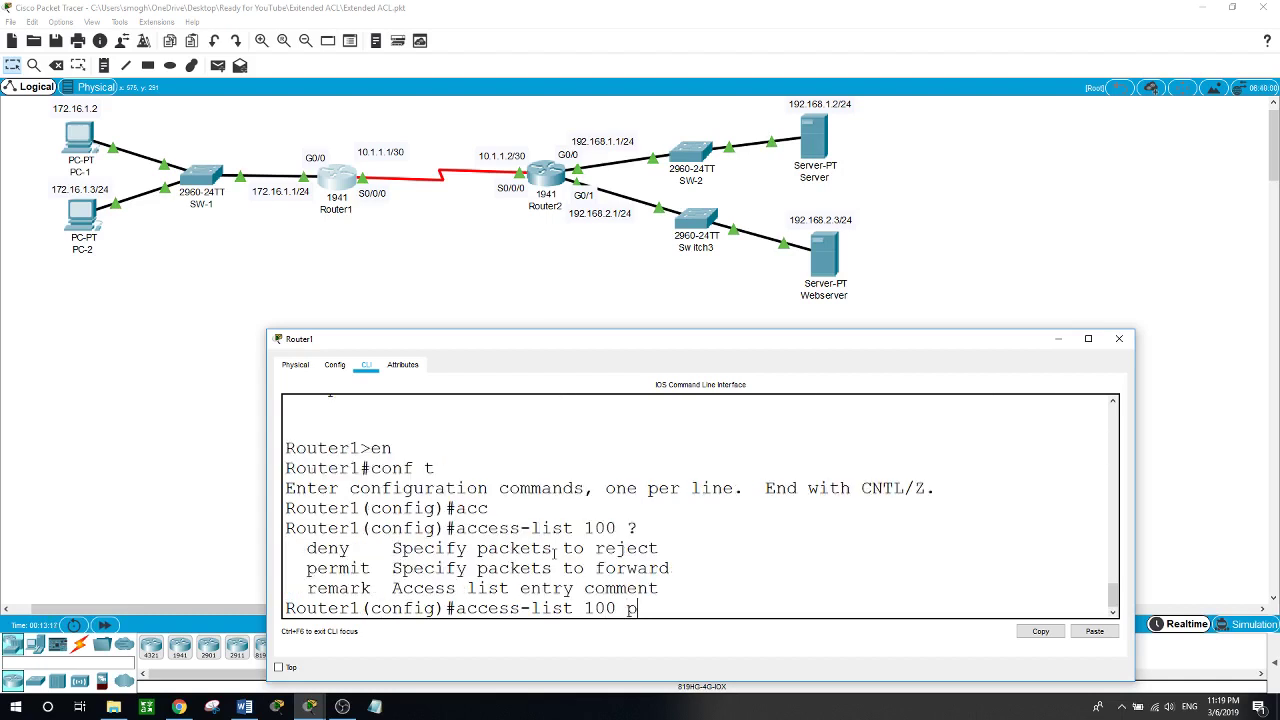
text(?)
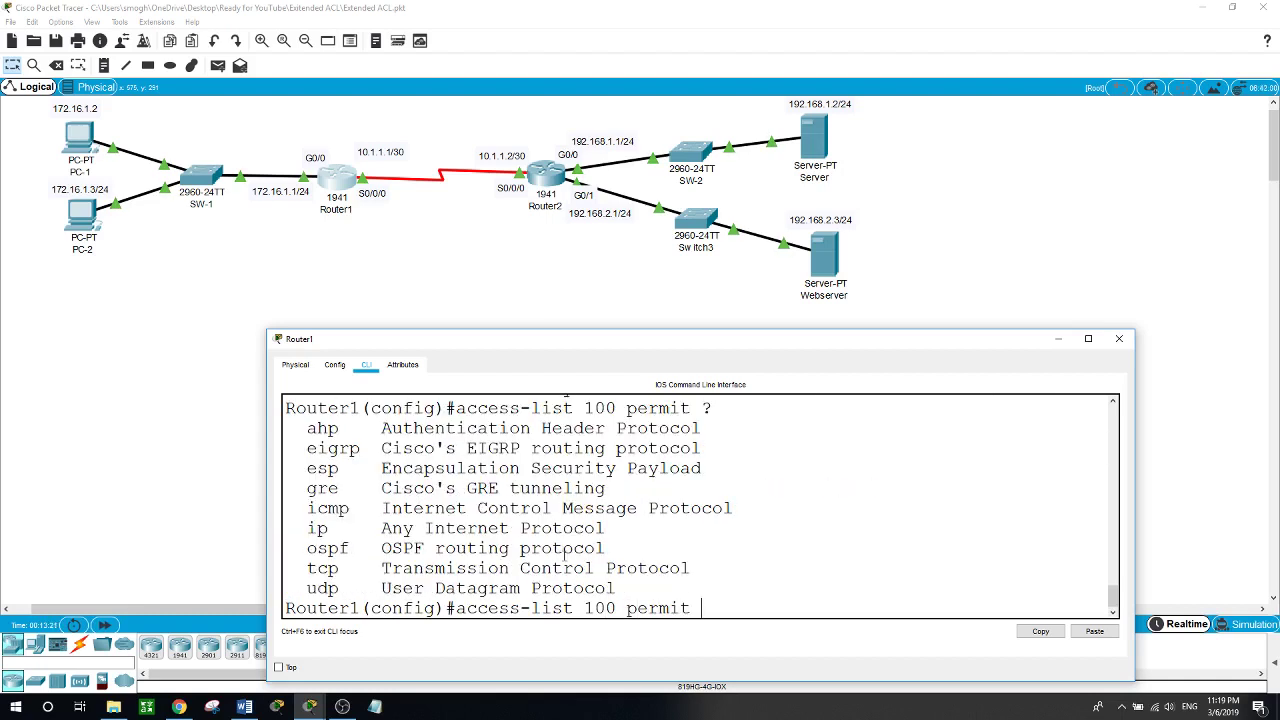
- Set the permit entry's protocol to tcp and its source to host 172.16.1.2, listing the options that can follow
drag(633, 331, 633, 291)
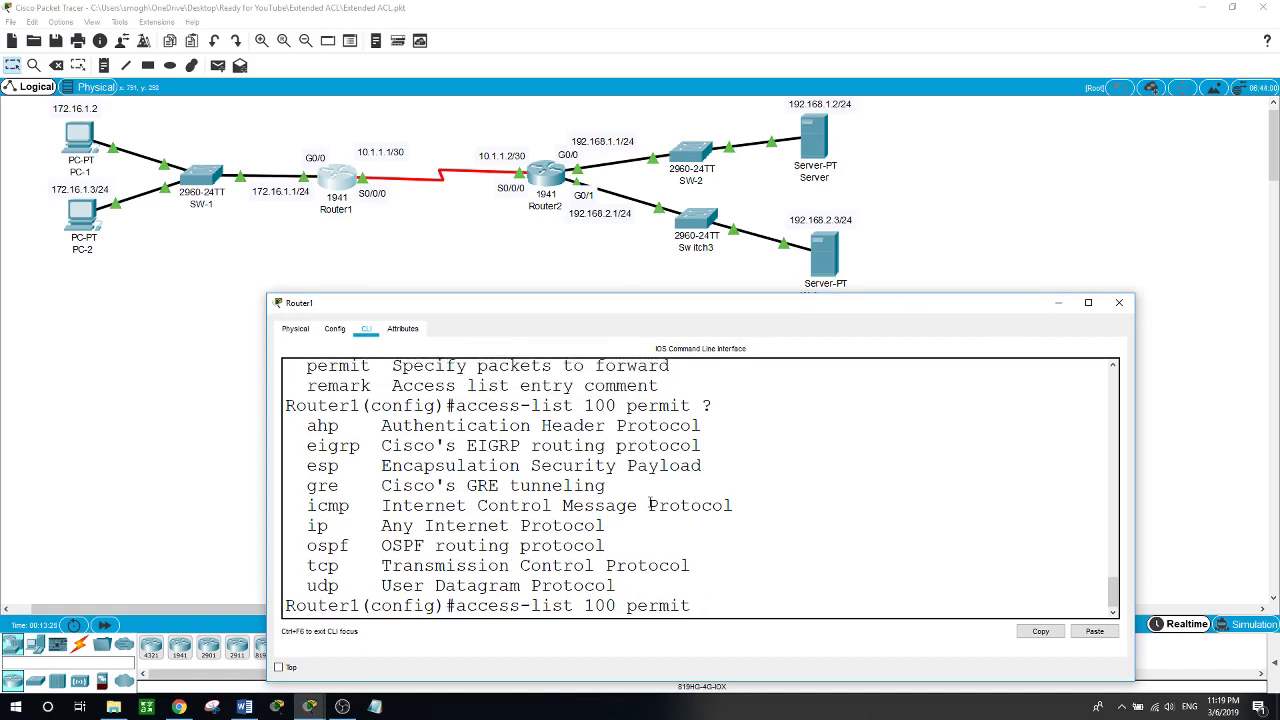
scroll(650, 505, up, 1)
scroll(650, 505, down, 1)
text(cp ?)
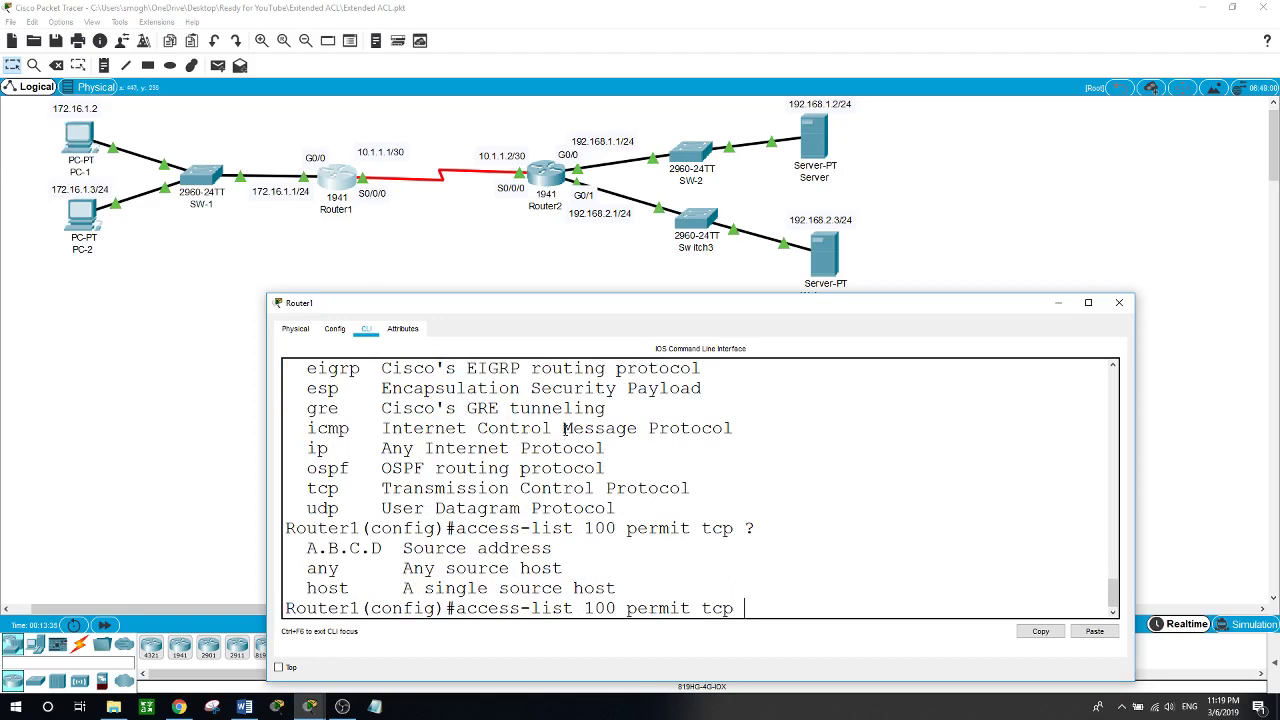
text(host 172.16.1.2 ?)
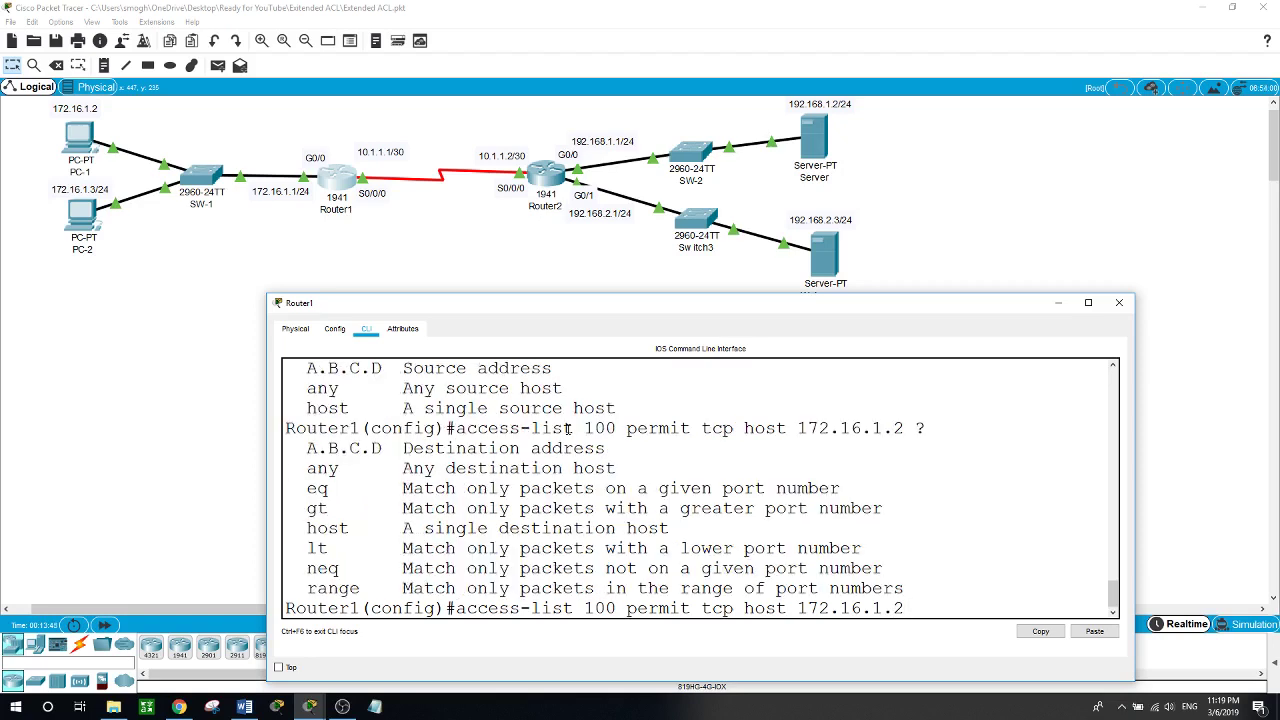
- Try specifying the permit entry's source as 172.16.1.2 with wildcard mask 0.0.0.0 instead of the host keyword
key(BackSpace)
key(BackSpace)
key(BackSpace)
key(BackSpace)
key(BackSpace)
key(BackSpace)
key(BackSpace)
key(BackSpace)
key(BackSpace)
key(BackSpace)
key(BackSpace)
key(BackSpace)
key(BackSpace)
key(BackSpace)
key(BackSpace)
text(172.16.1.2 /)
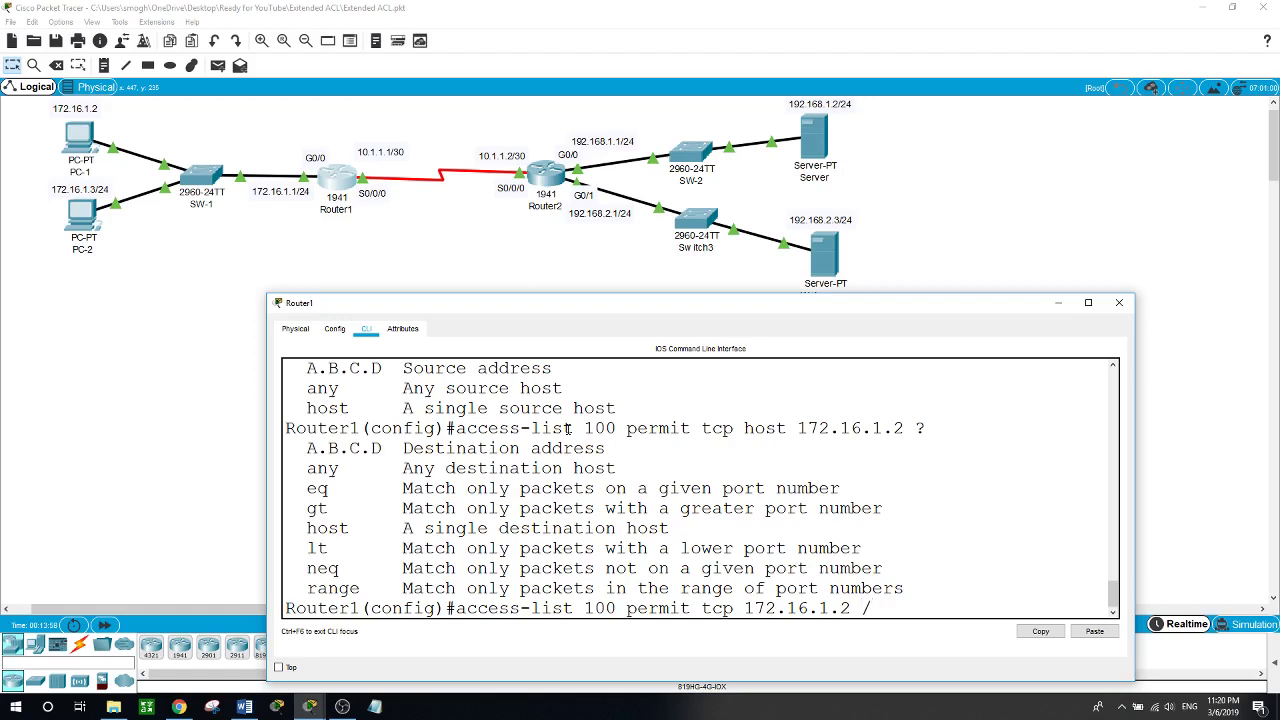
text(?)
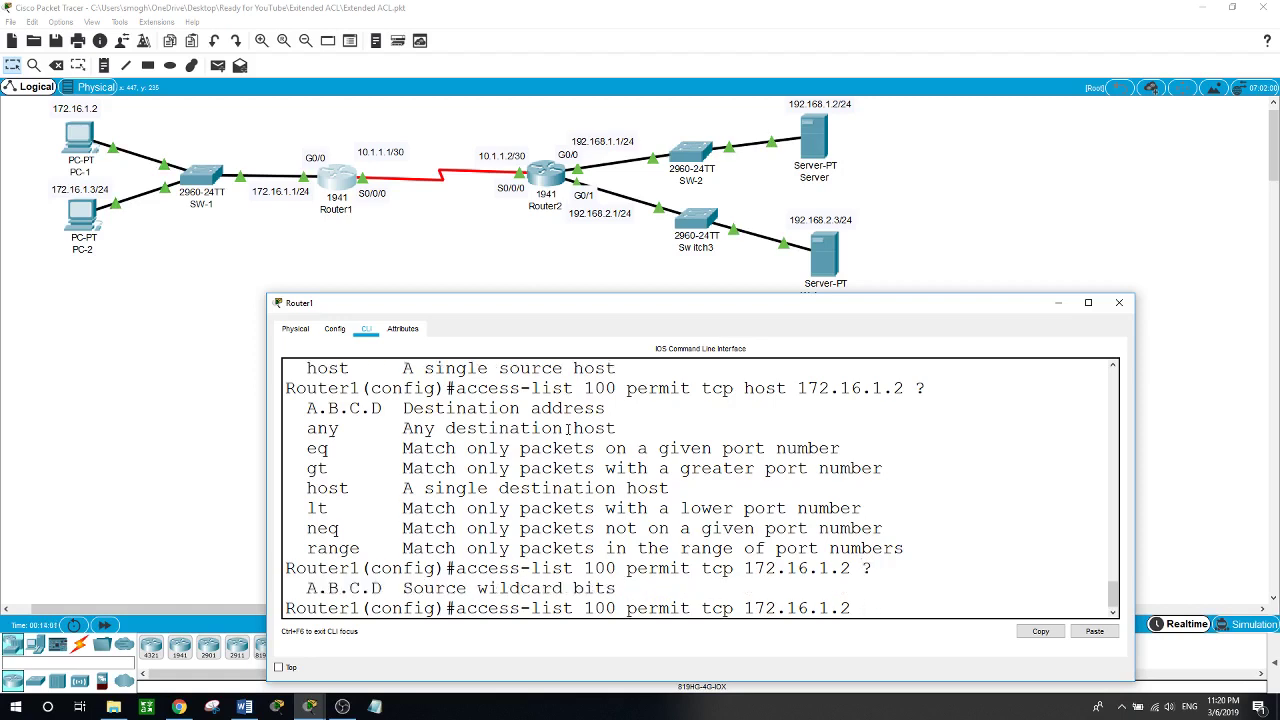
text(0.0.0.0)
drag(810, 608, 788, 608)
drag(914, 608, 818, 608)
drag(935, 608, 842, 608)
click(880, 597)
- Rewrite the permit entry's source as host 172.16.1.2 and list the destination options
key(BackSpace)
key(BackSpace)
key(BackSpace)
key(BackSpace)
key(BackSpace)
key(BackSpace)
key(BackSpace)
key(BackSpace)
key(BackSpace)
key(BackSpace)
key(BackSpace)
key(BackSpace)
key(BackSpace)
key(BackSpace)
key(BackSpace)
key(BackSpace)
key(BackSpace)
key(BackSpace)
text(host 172.16.1.2 ?)
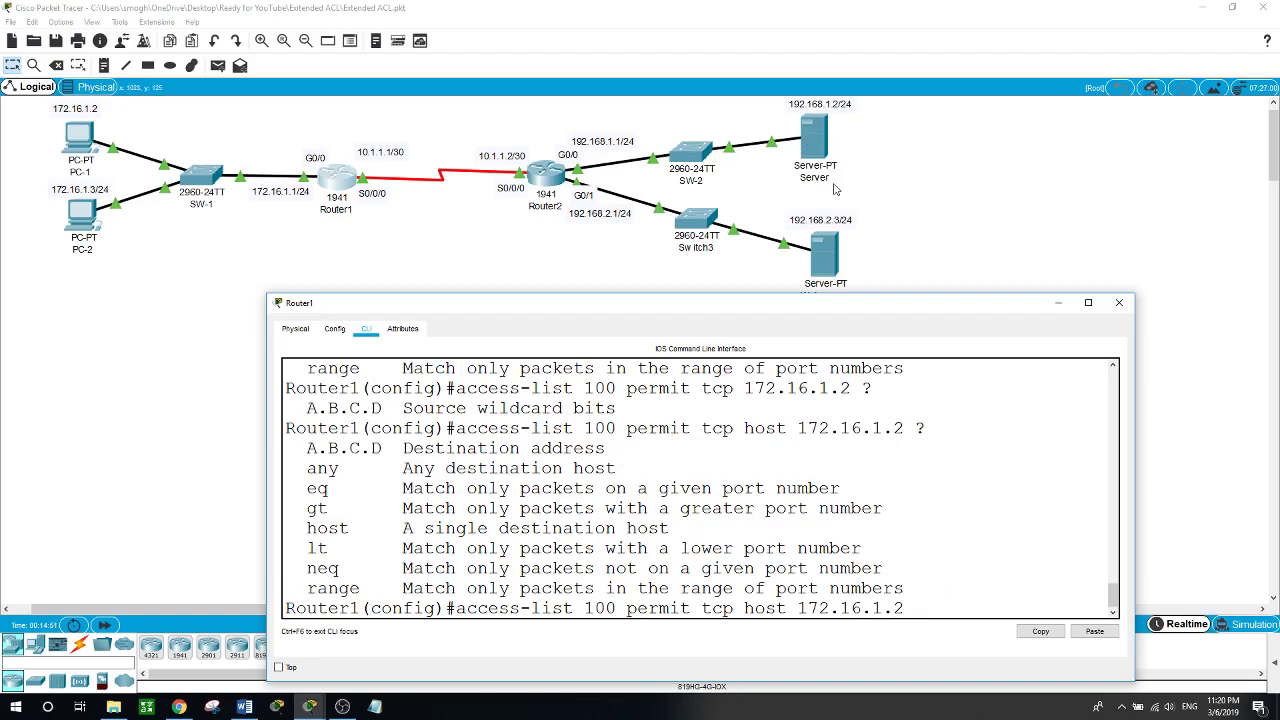
- Try entering 192.168.1.2 as the destination without the host keyword, check the command help, and erase the address
text(192.168.1.2 /)
key(BackSpace)
text(?)
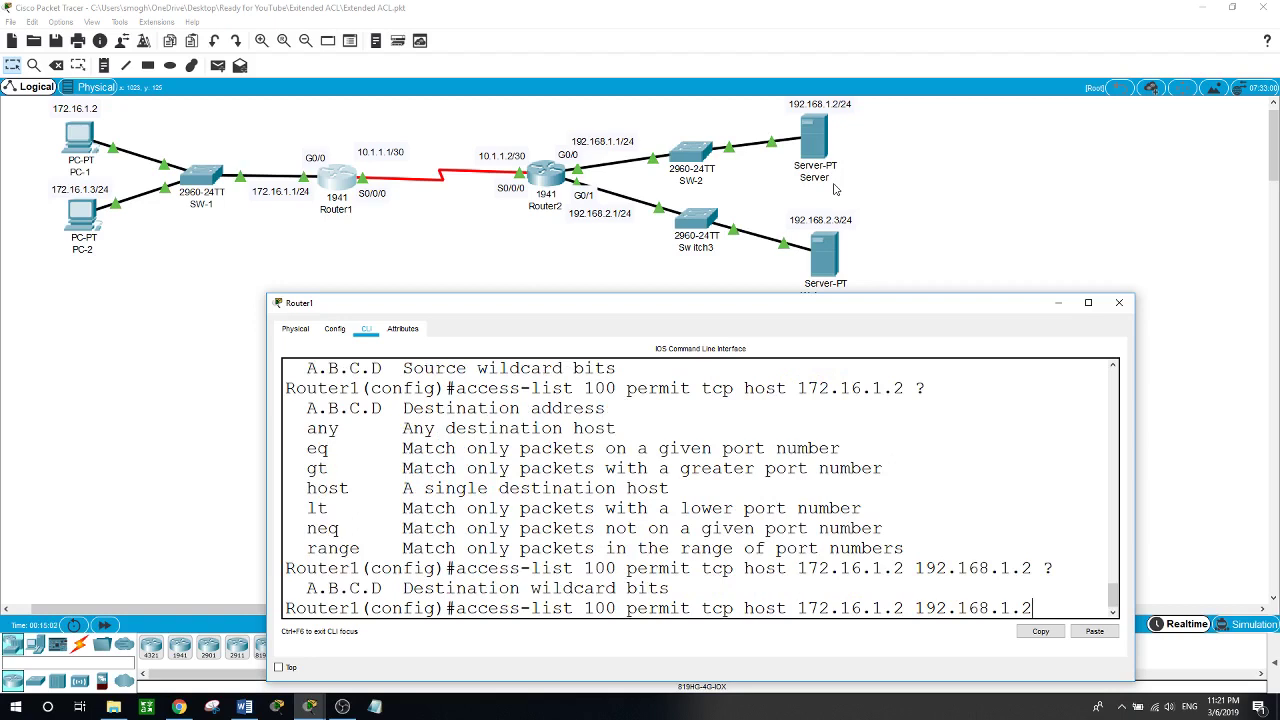
key(BackSpace)
key(BackSpace)
key(BackSpace)
key(BackSpace)
key(BackSpace)
key(BackSpace)
key(BackSpace)
key(BackSpace)
key(BackSpace)
key(BackSpace)
key(BackSpace)
key(BackSpace)
- Set the permit entry's destination to host 192.168.1.2 and list the matching options
text(host)
text( ?)
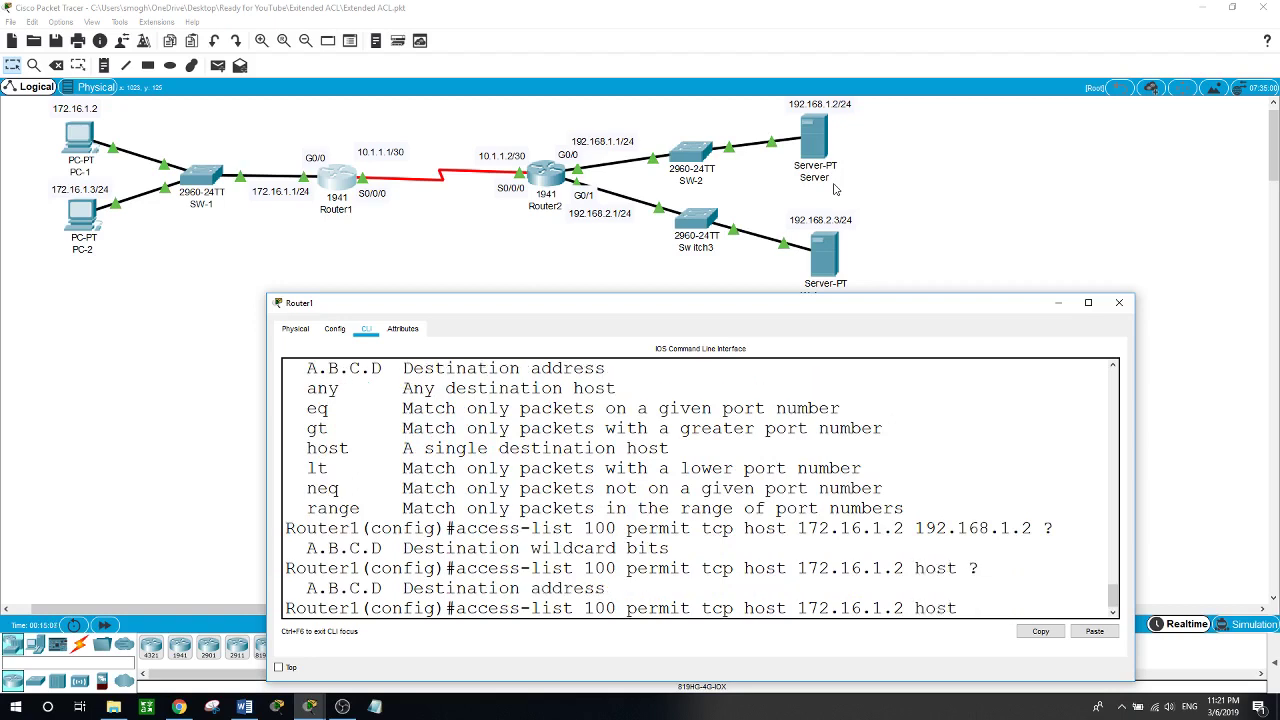
text(192.168.1.2 ?)
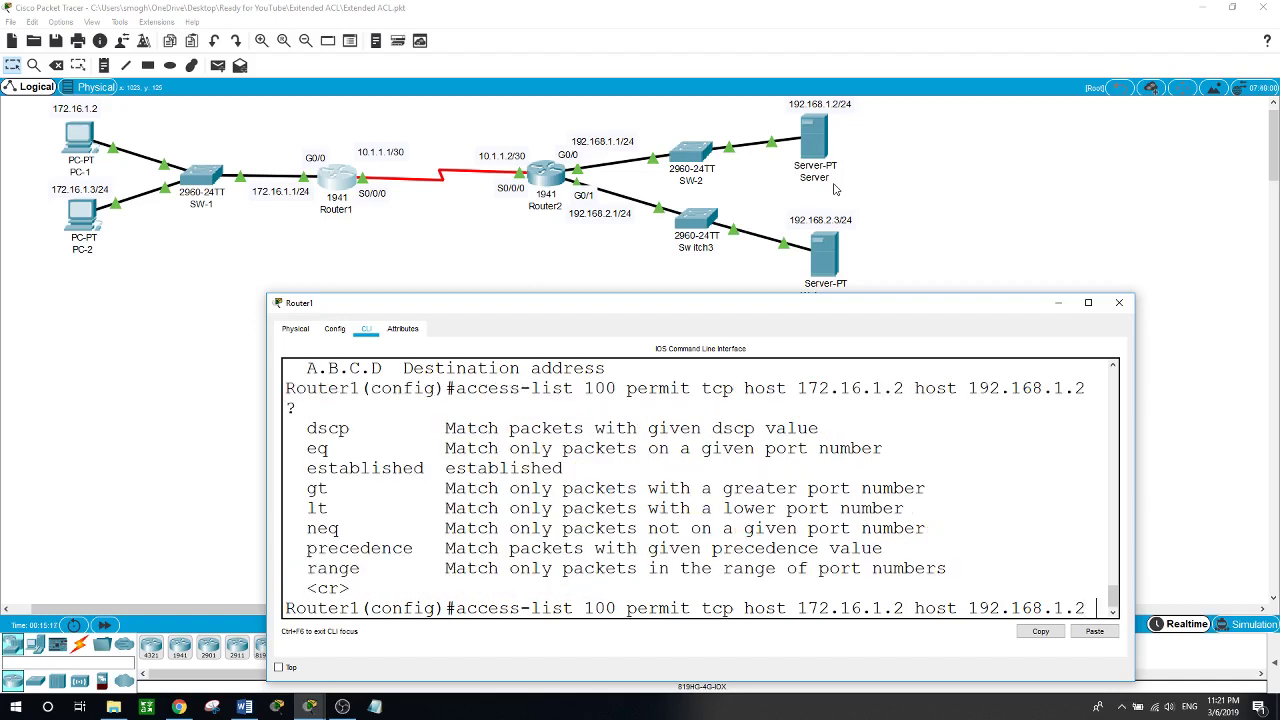
- Look up the port options for eq and submit the permit entry with eq 80
text(eq )
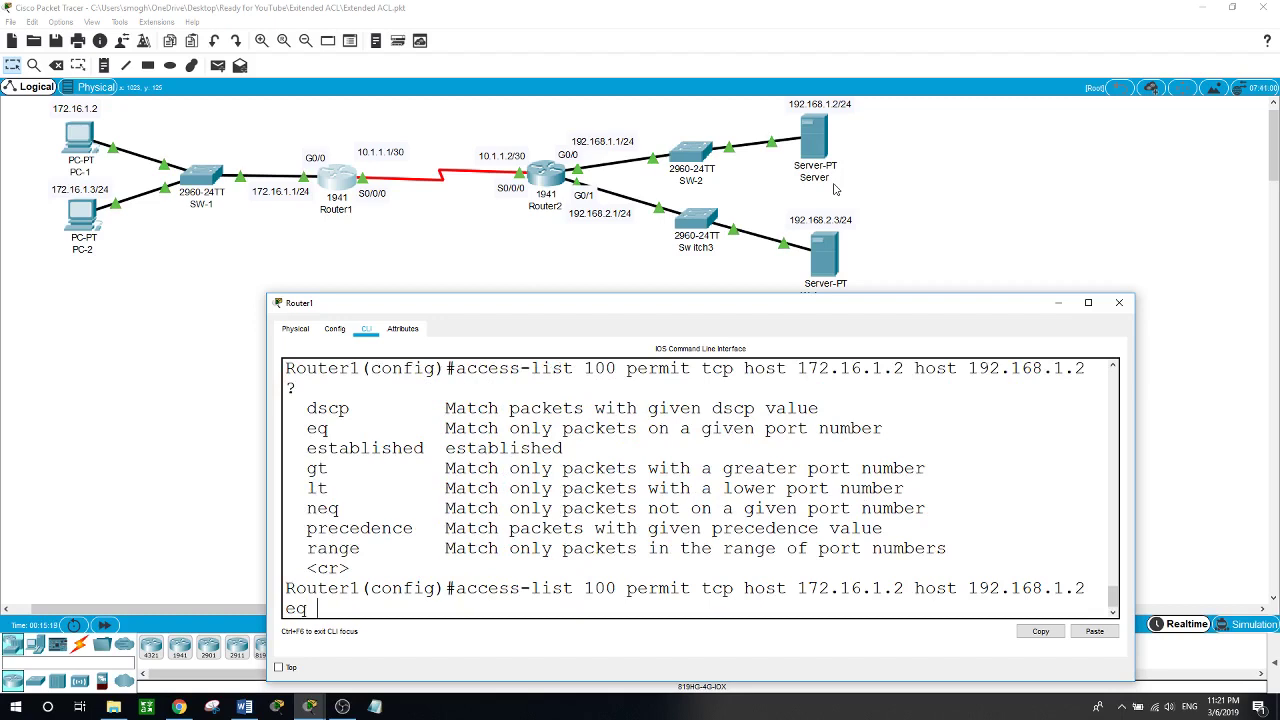
text(/=)
key(BackSpace)
key(BackSpace)
text(?)
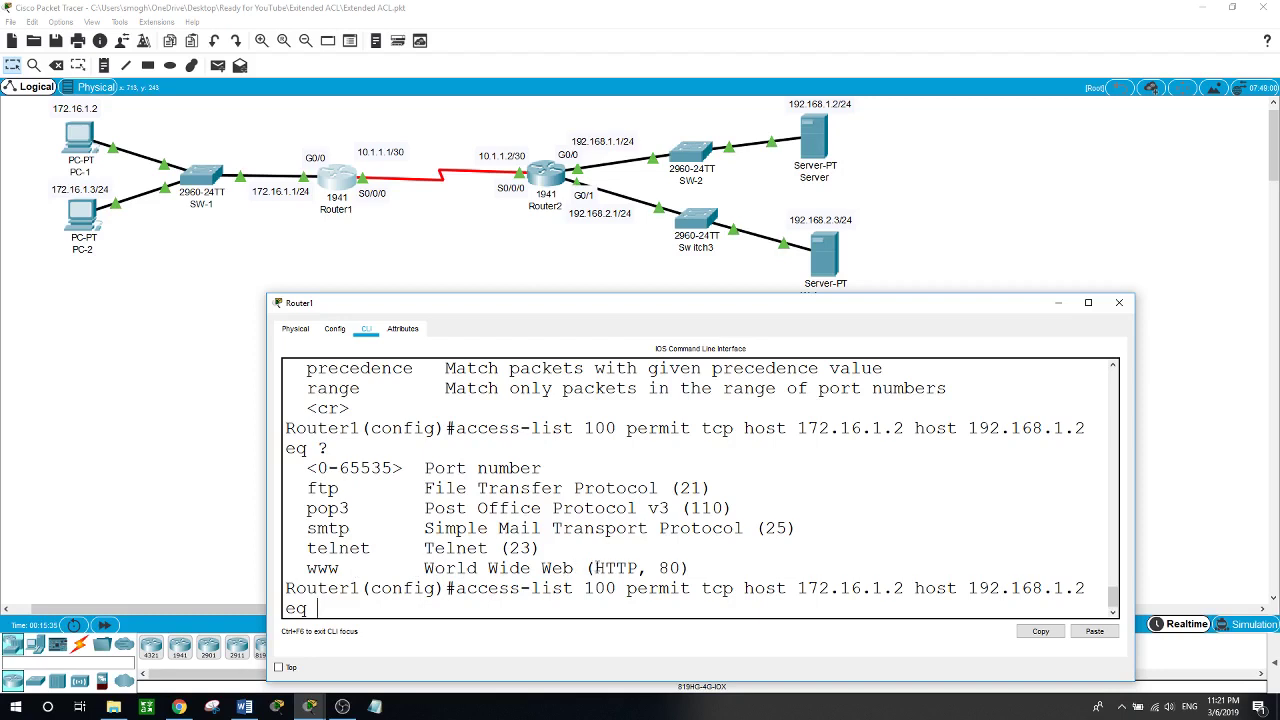
mouse_move(659, 567)
mouse_down()
mouse_move(692, 568)
mouse_move(680, 568)
mouse_up()
text(80)
key(Return)
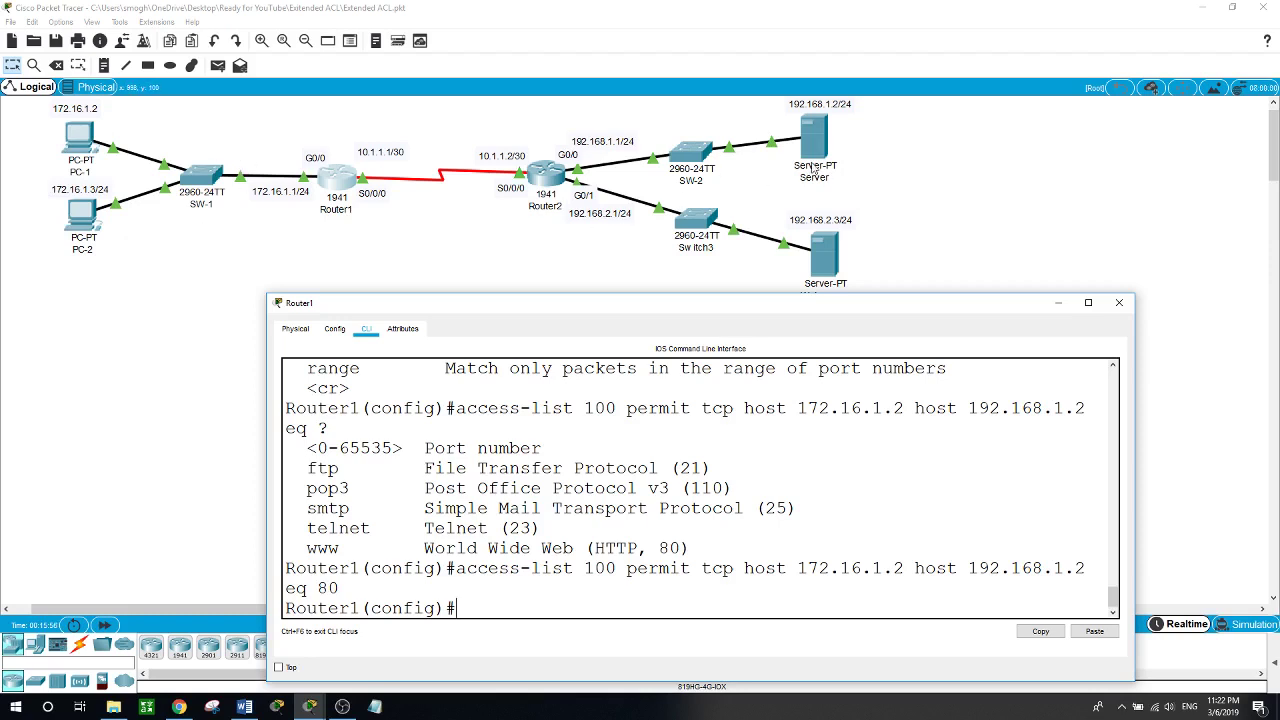
- Begin a deny ip entry in access list 100 with source 172.16.1.0 0.0.0.255, checking the protocol and source options
text(acc)
key(Tab)
text(10)
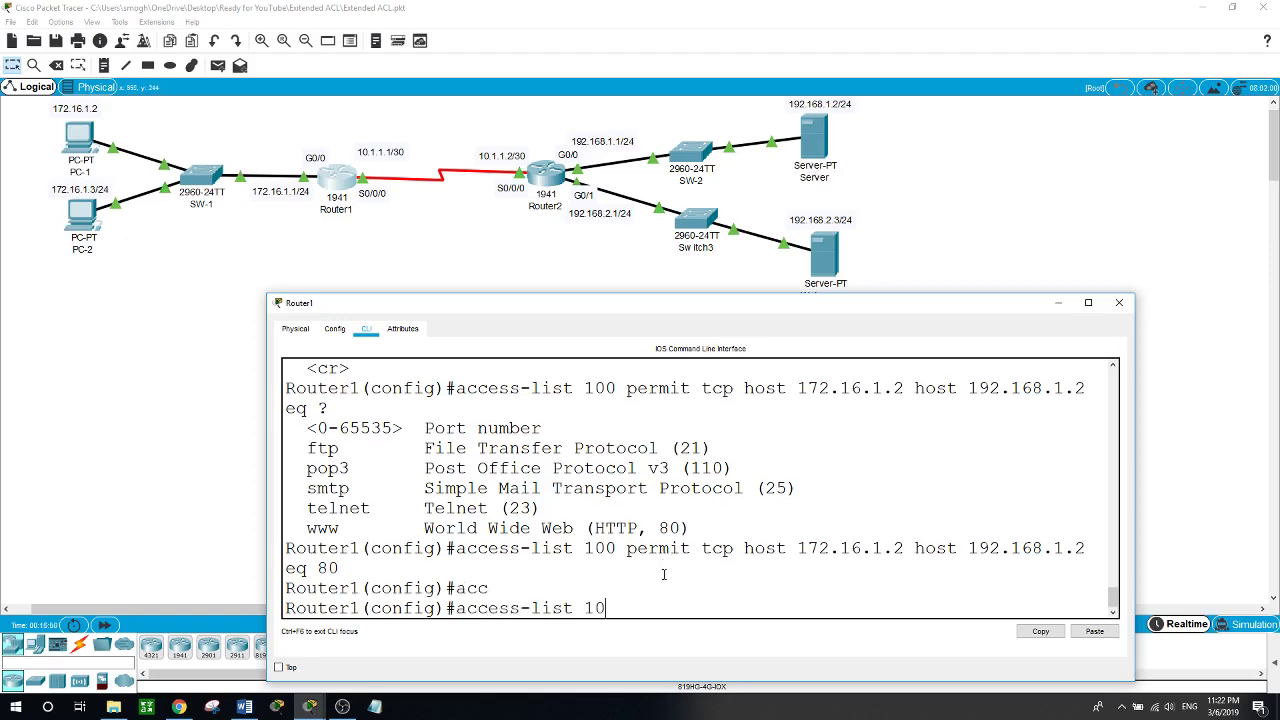
text(0 deny ?)
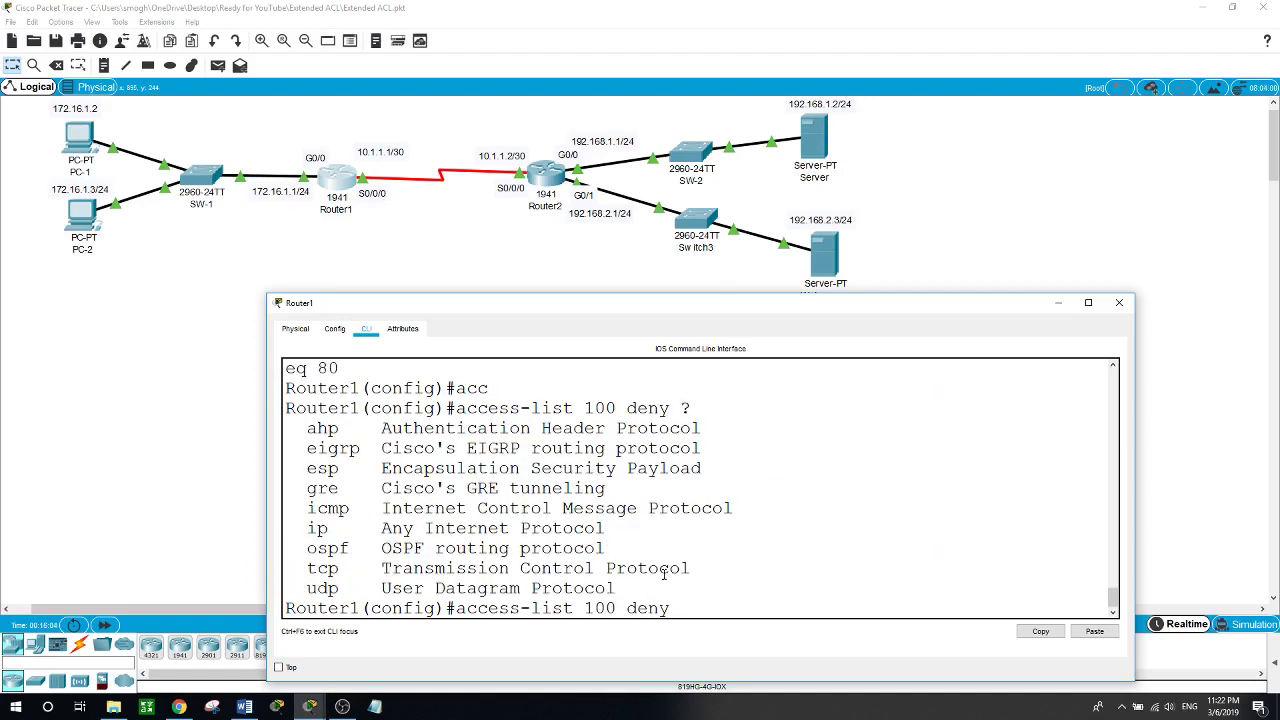
text(ip ?)
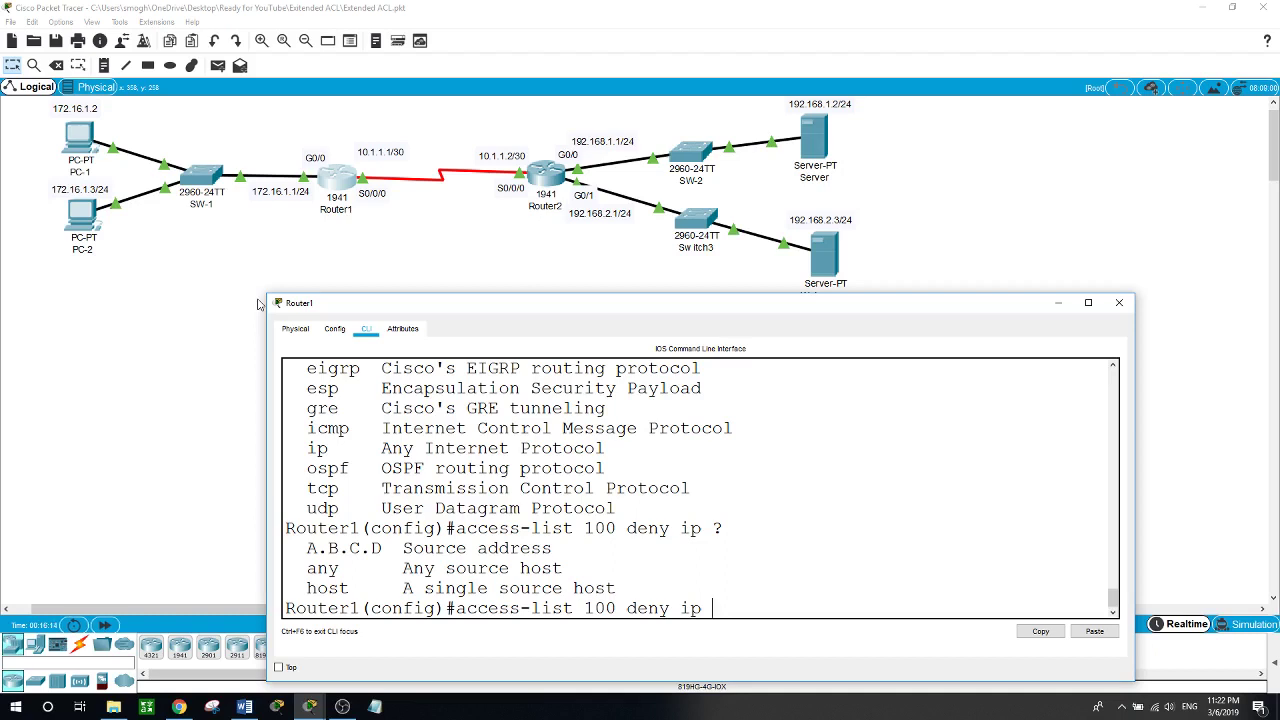
text(172.16.1.0)
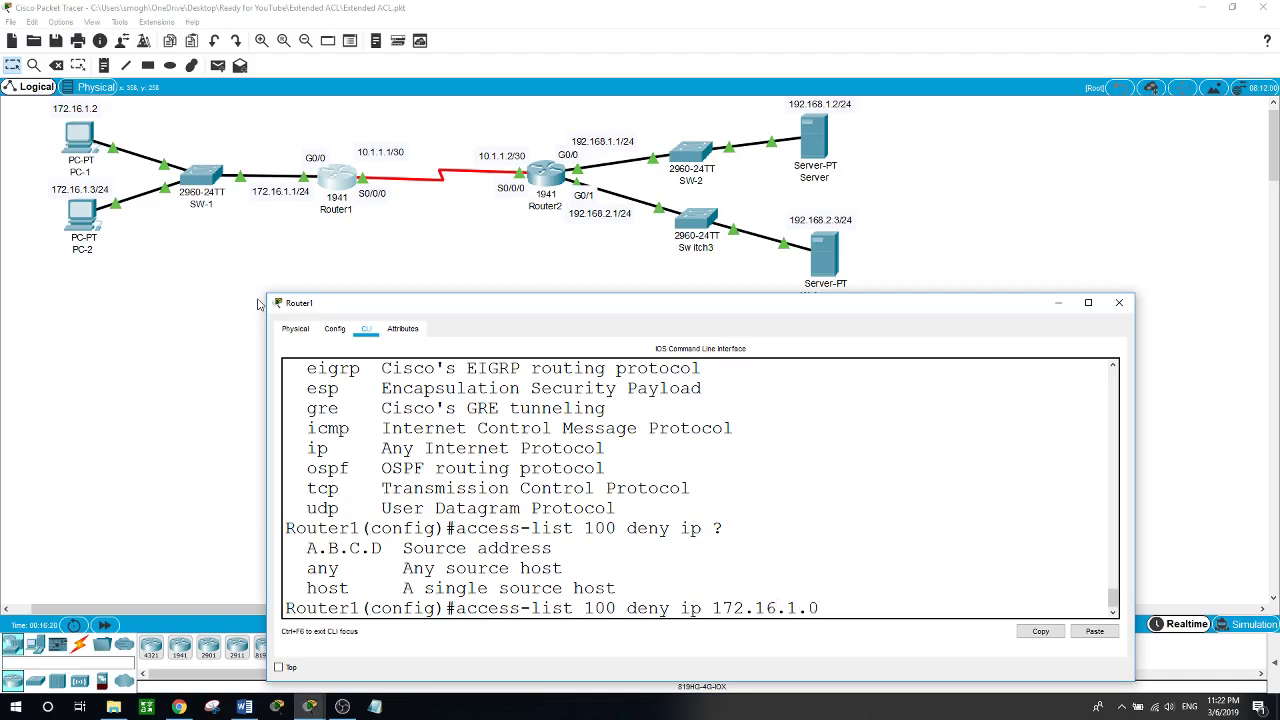
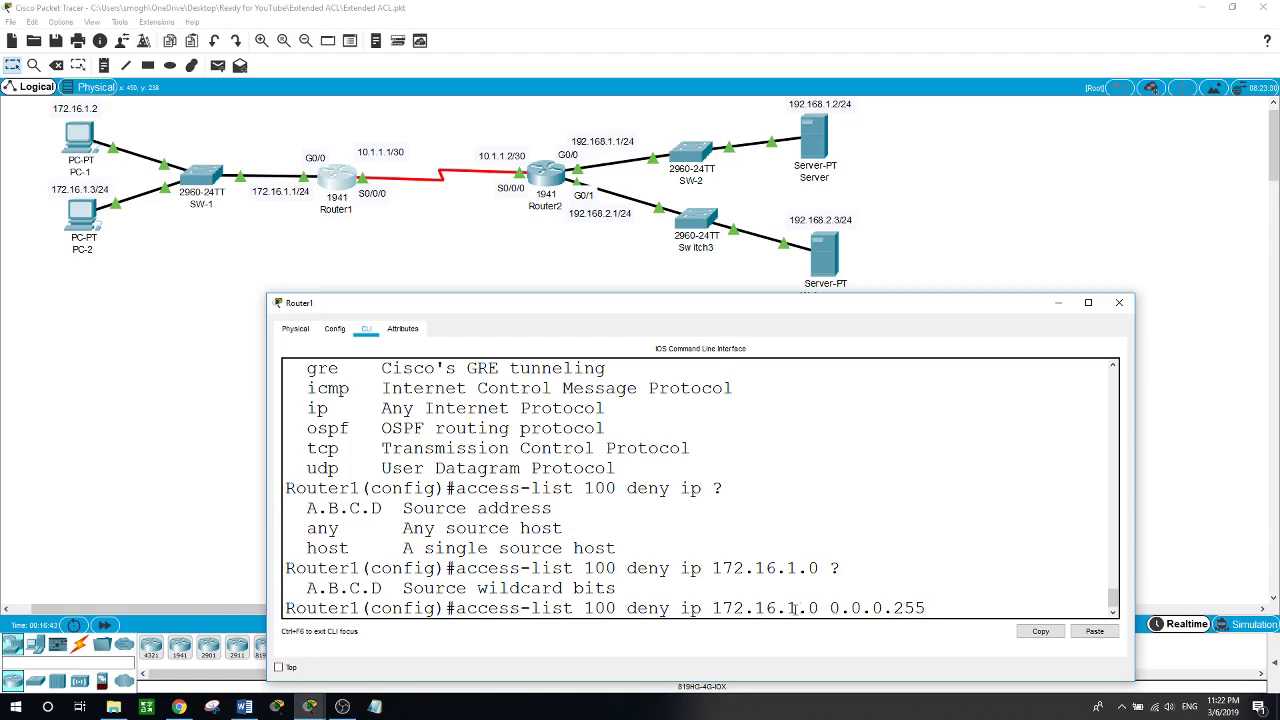
drag(797, 608, 714, 608)
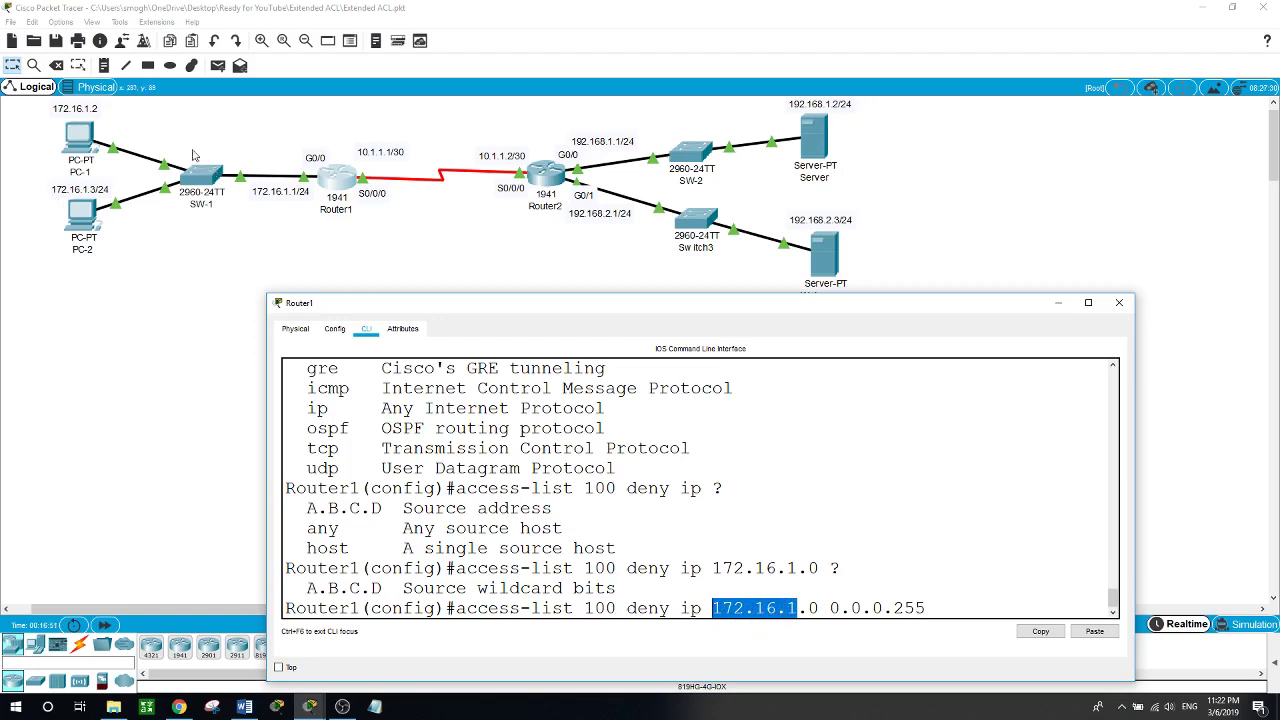
click(960, 610)
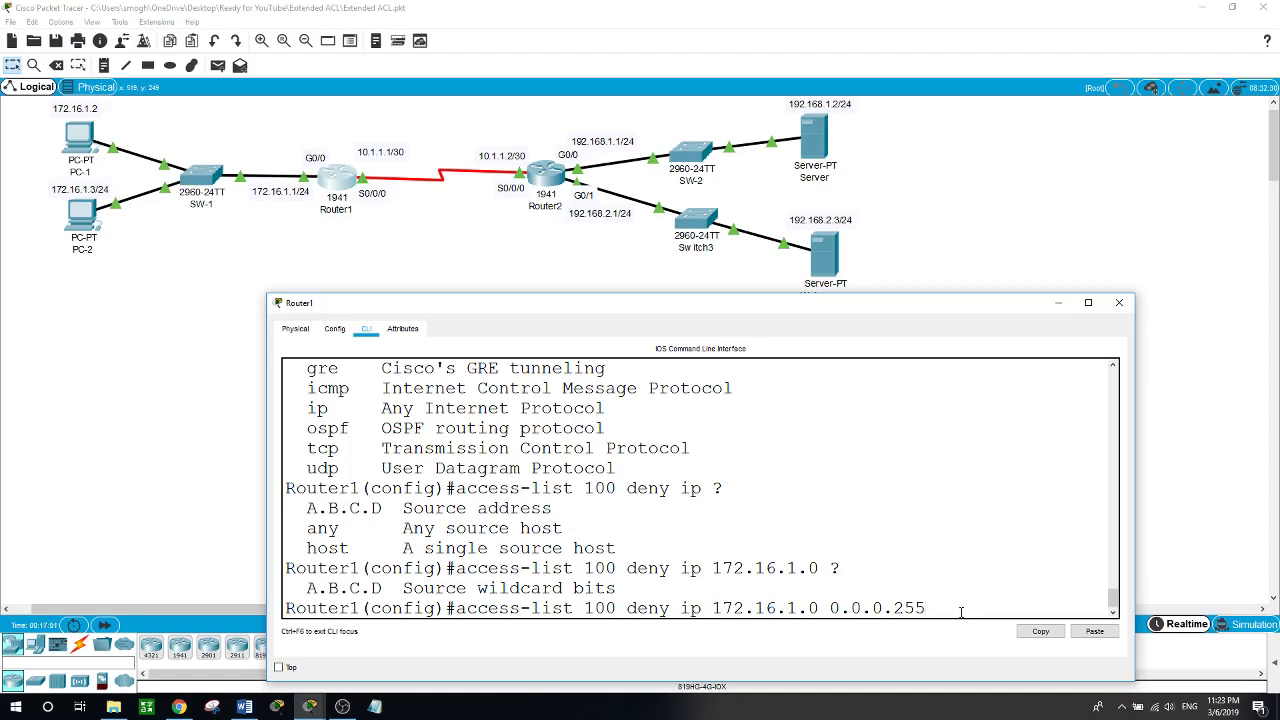
- List the deny entry's destination options, set its destination to host 192.168.1.2, and submit the entry
text(?)
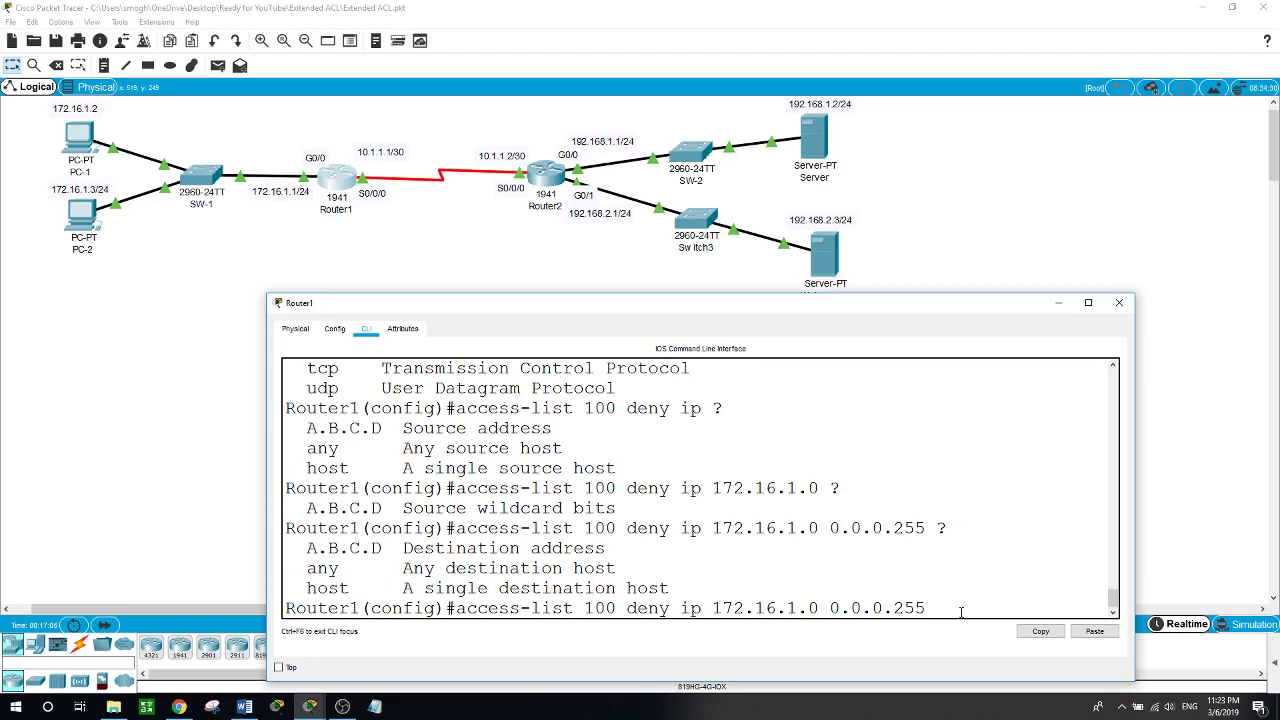
text( host 192.168.1.2)
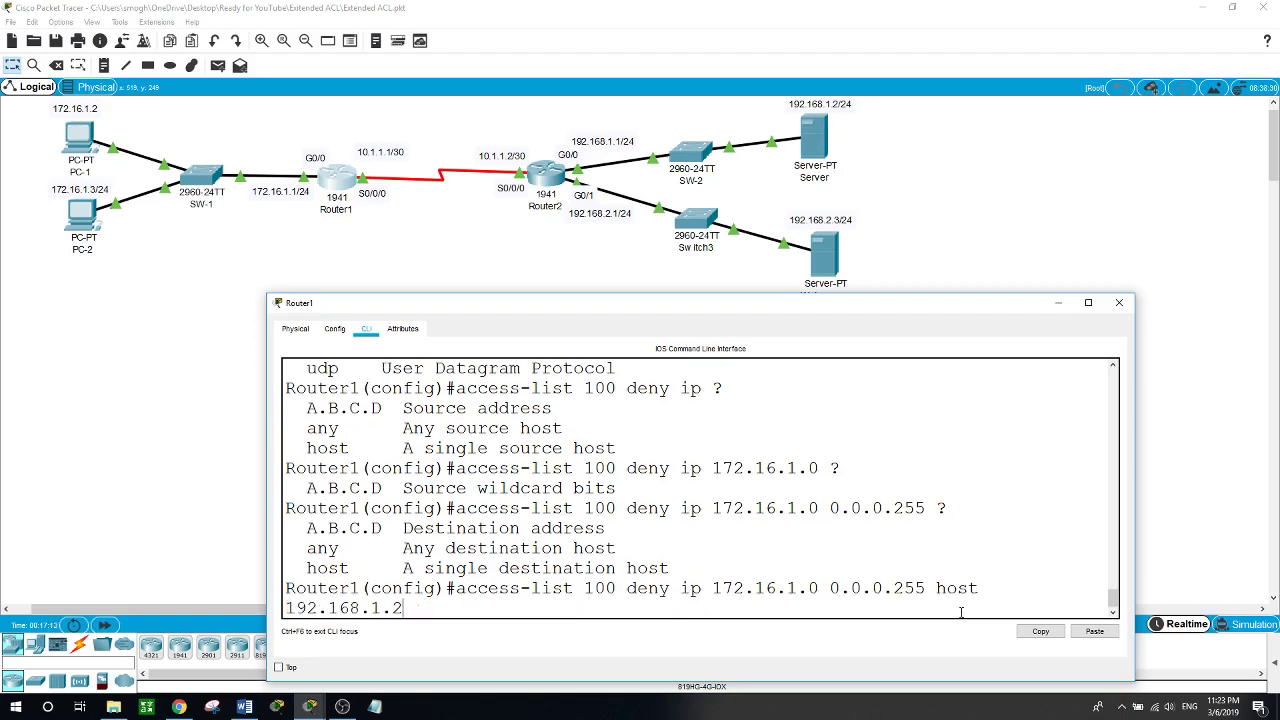
text( ?)
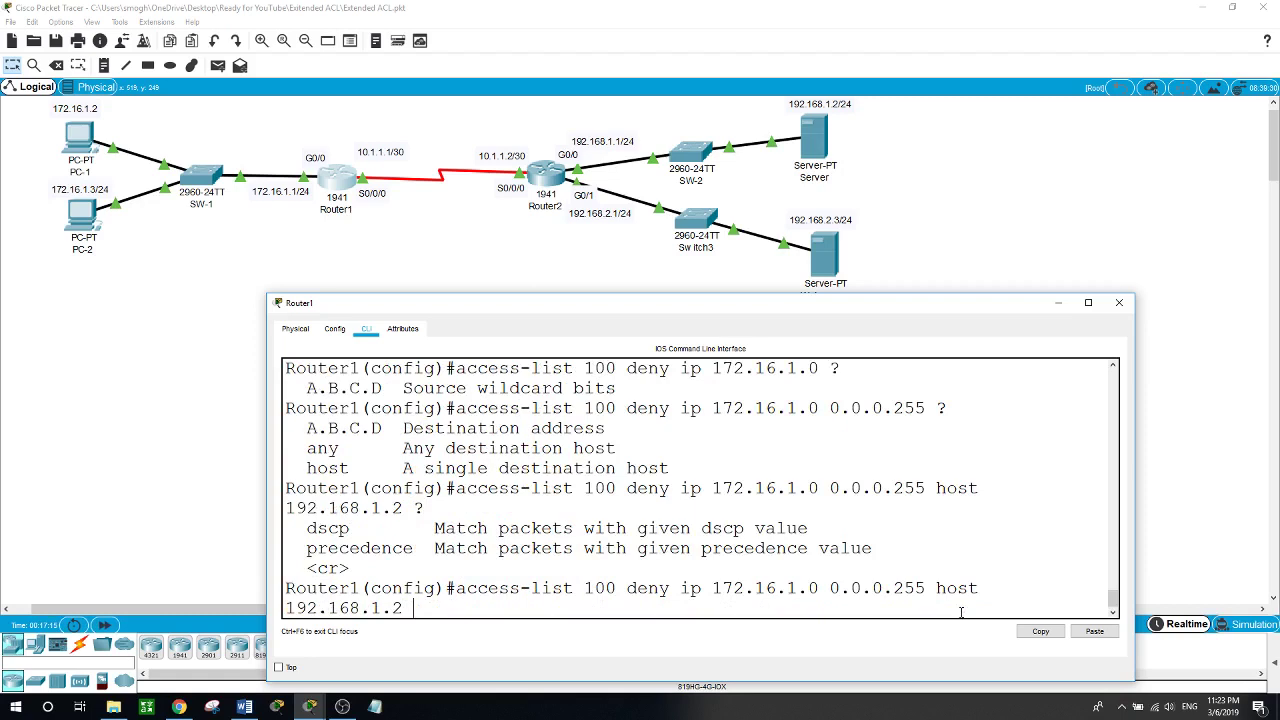
key(Return)
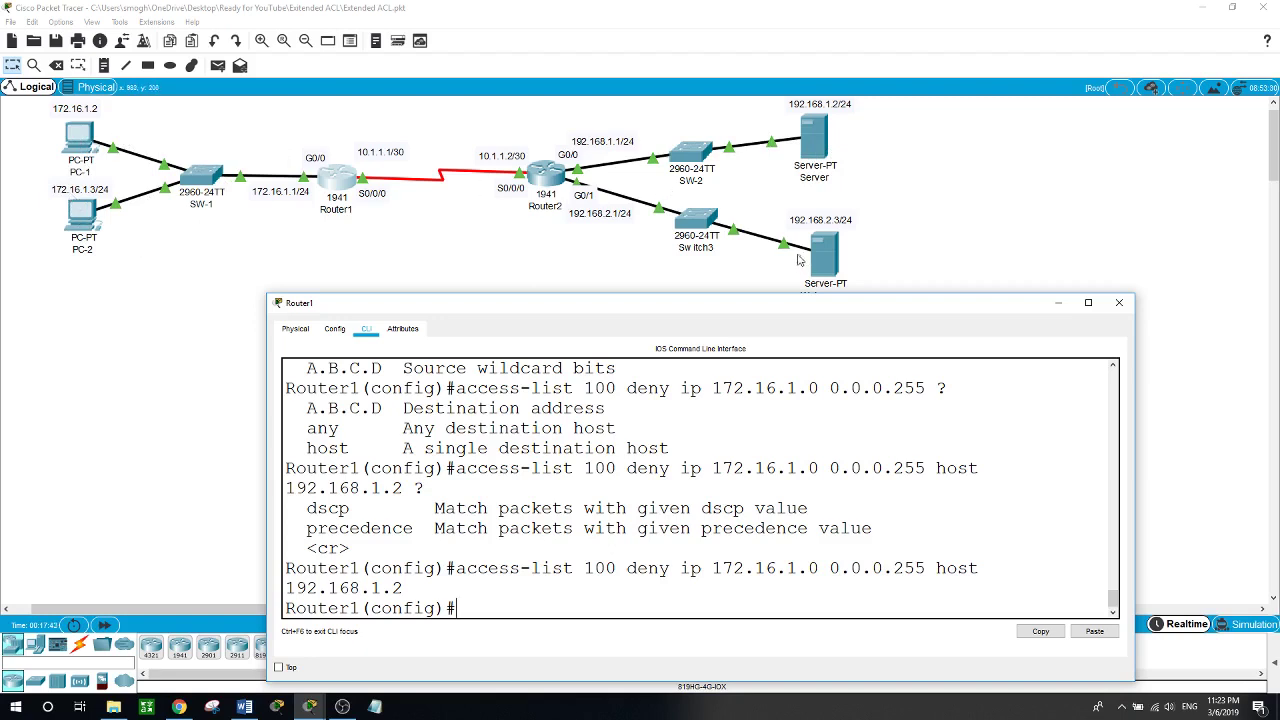
- Add an entry to access list 100 permitting ip from 172.16.1.0 0.0.0.255 to any, checking the source options
text(acc)
key(Tab)
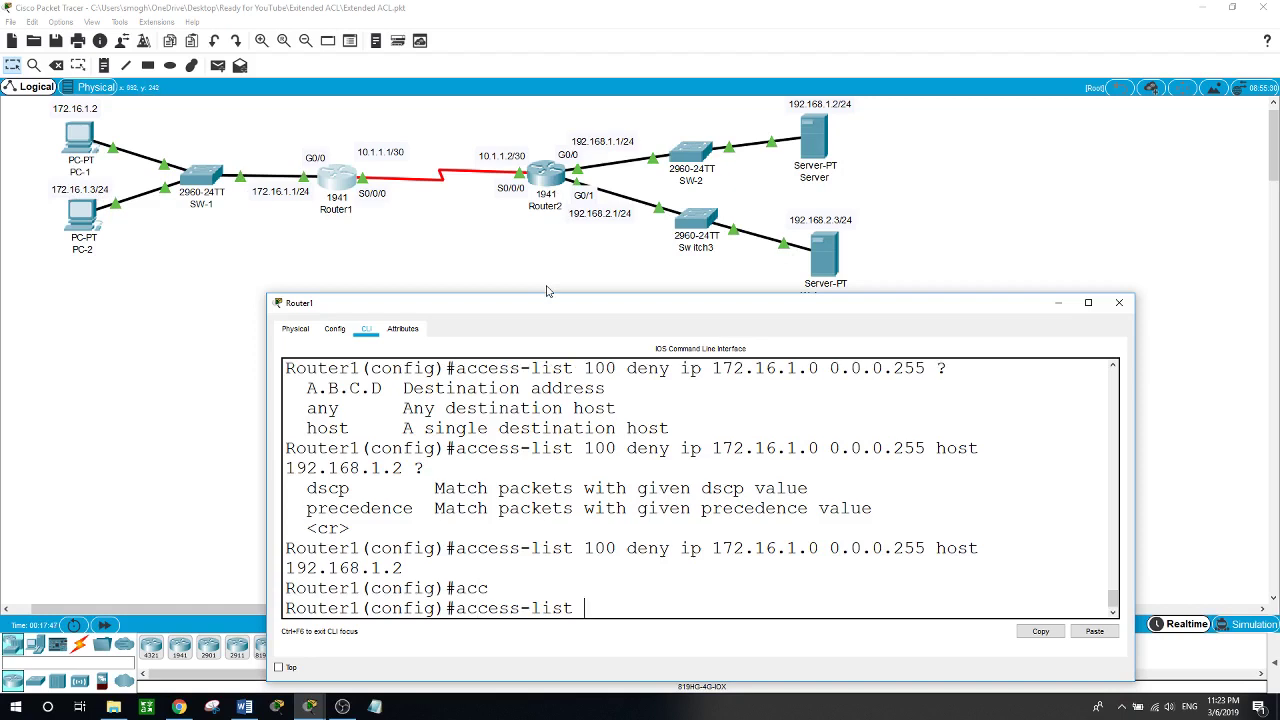
text(100)
text( permit i)
text(p)
text( ?)
text(172)
text(.16.)
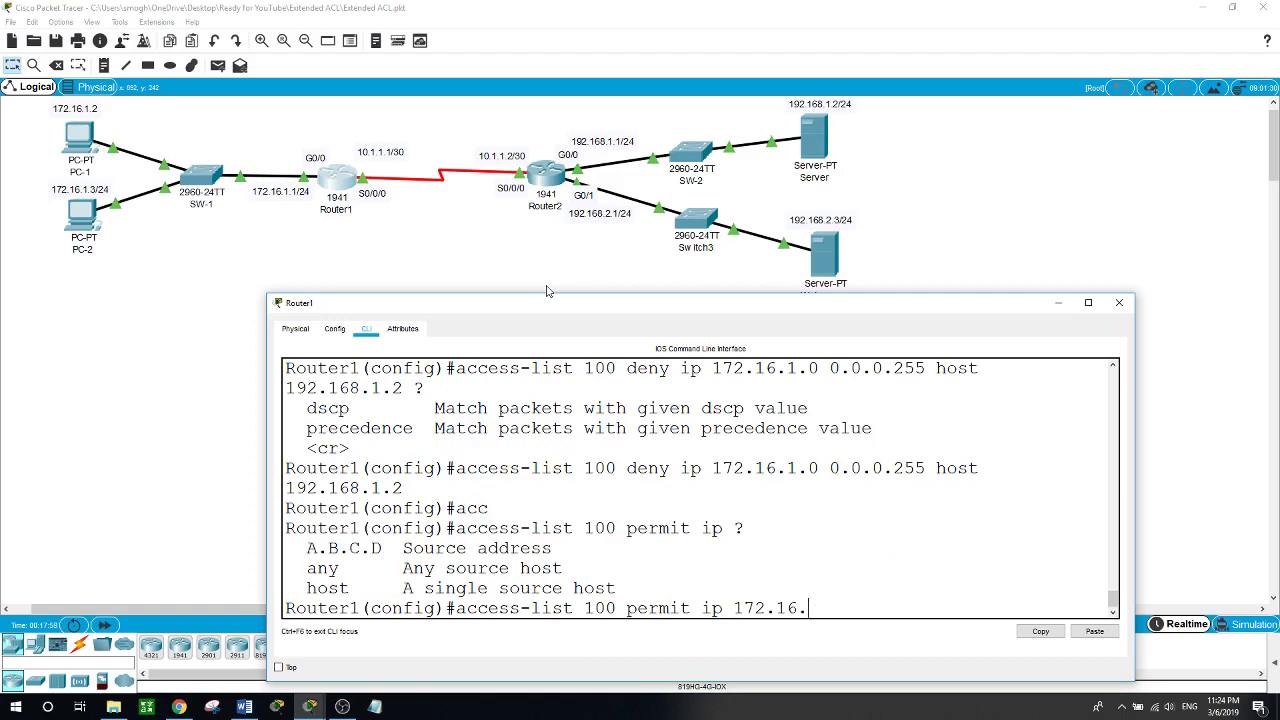
text(1.0 0.0.0.255 any)
key(Return)
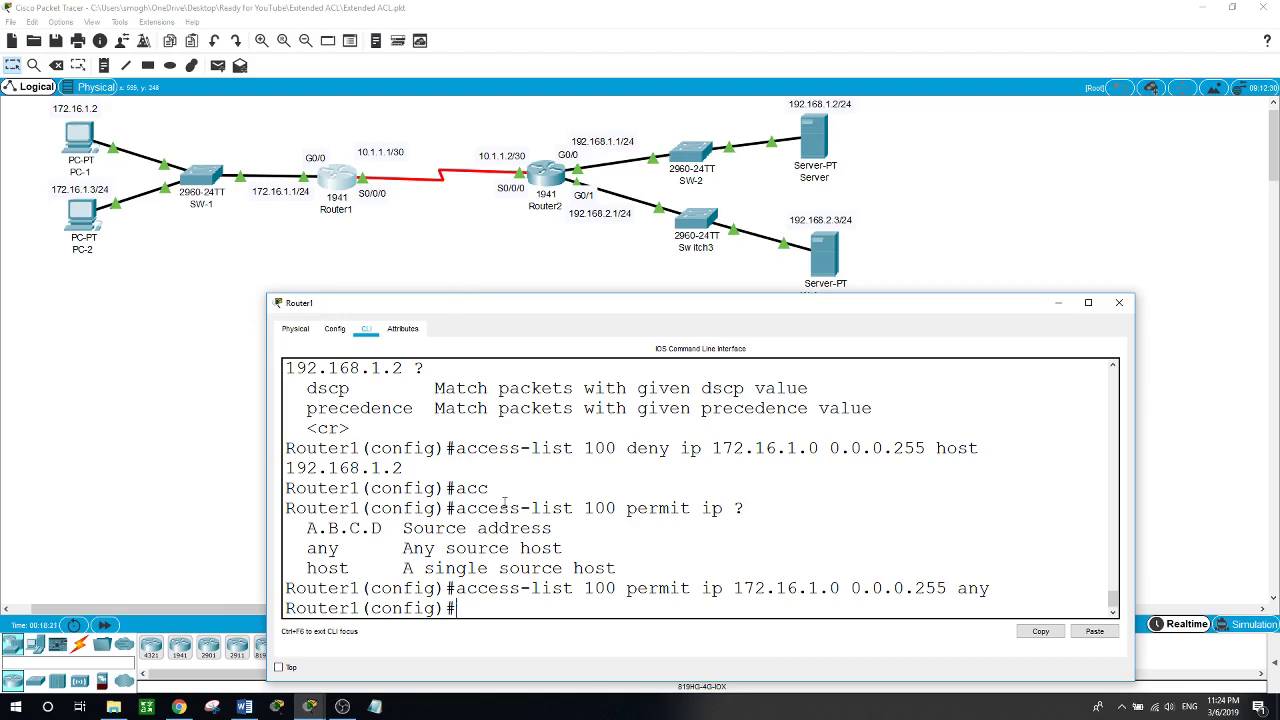
- Apply access list 100 inbound on Router1's interface g0/0, looking up the direction options
text(int g0/0)
key(Return)
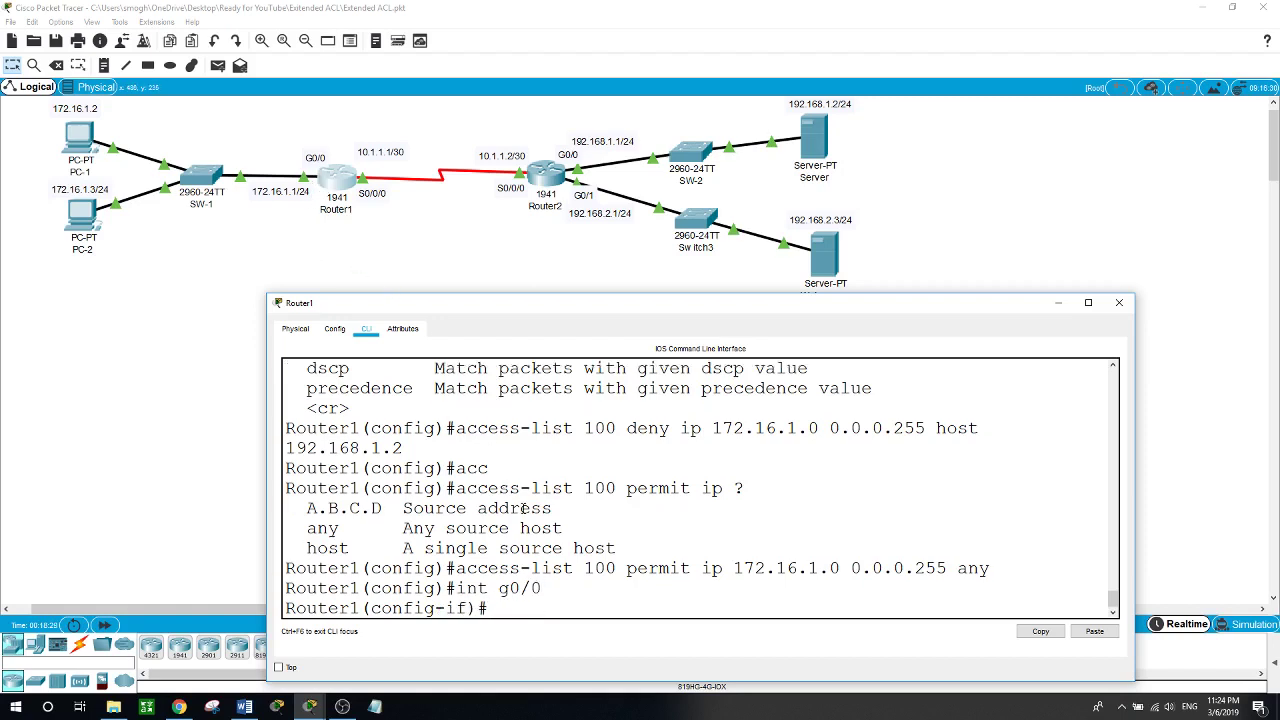
text(ip ac)
key(Tab)
text(100)
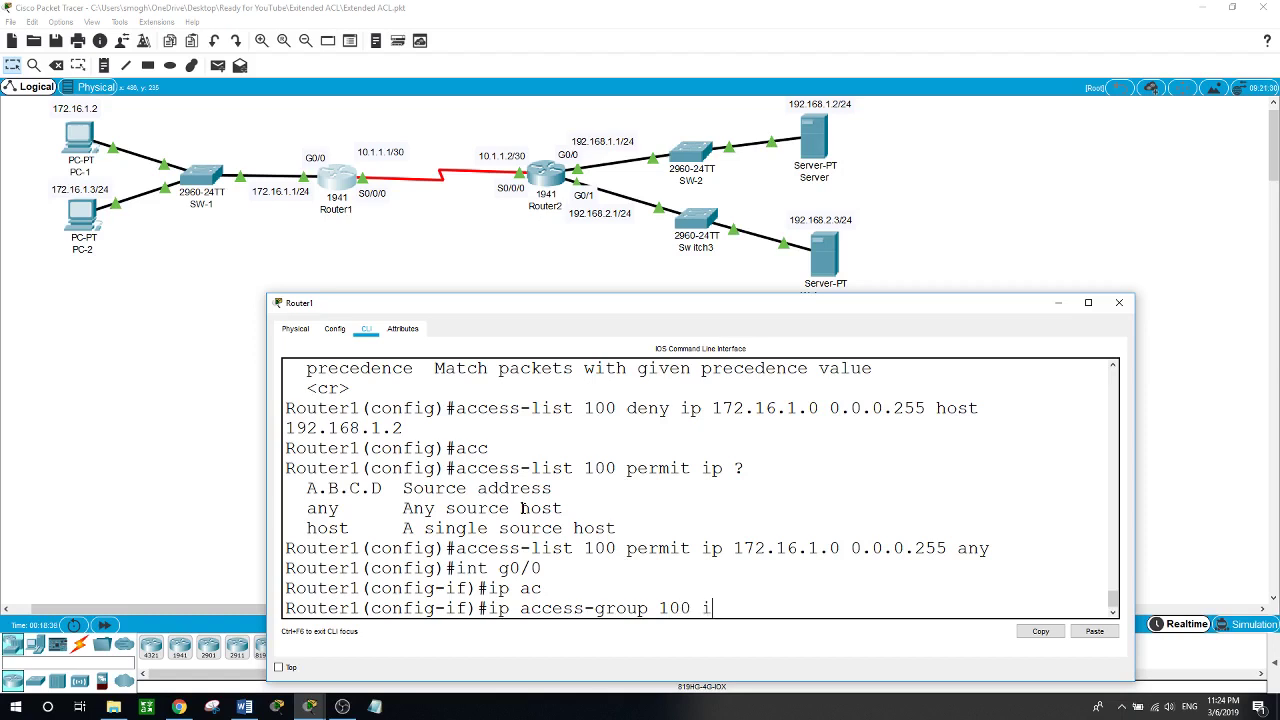
text(?)
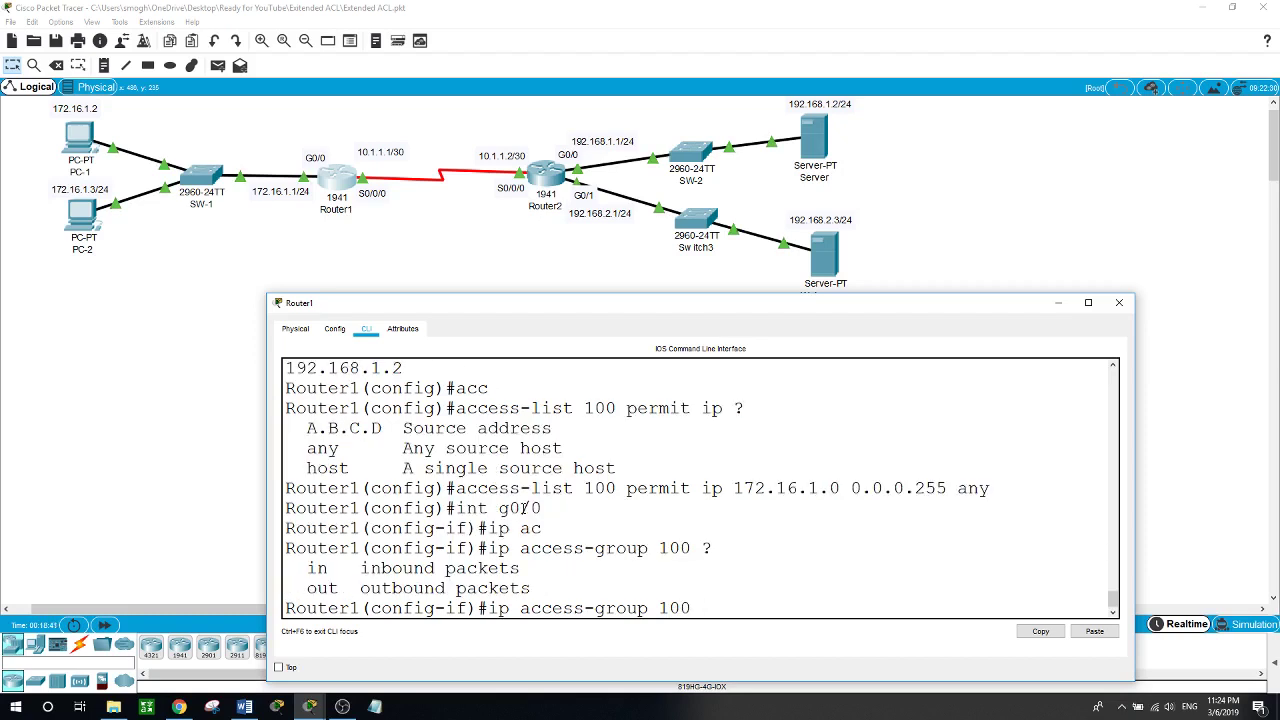
text(in)
key(Return)
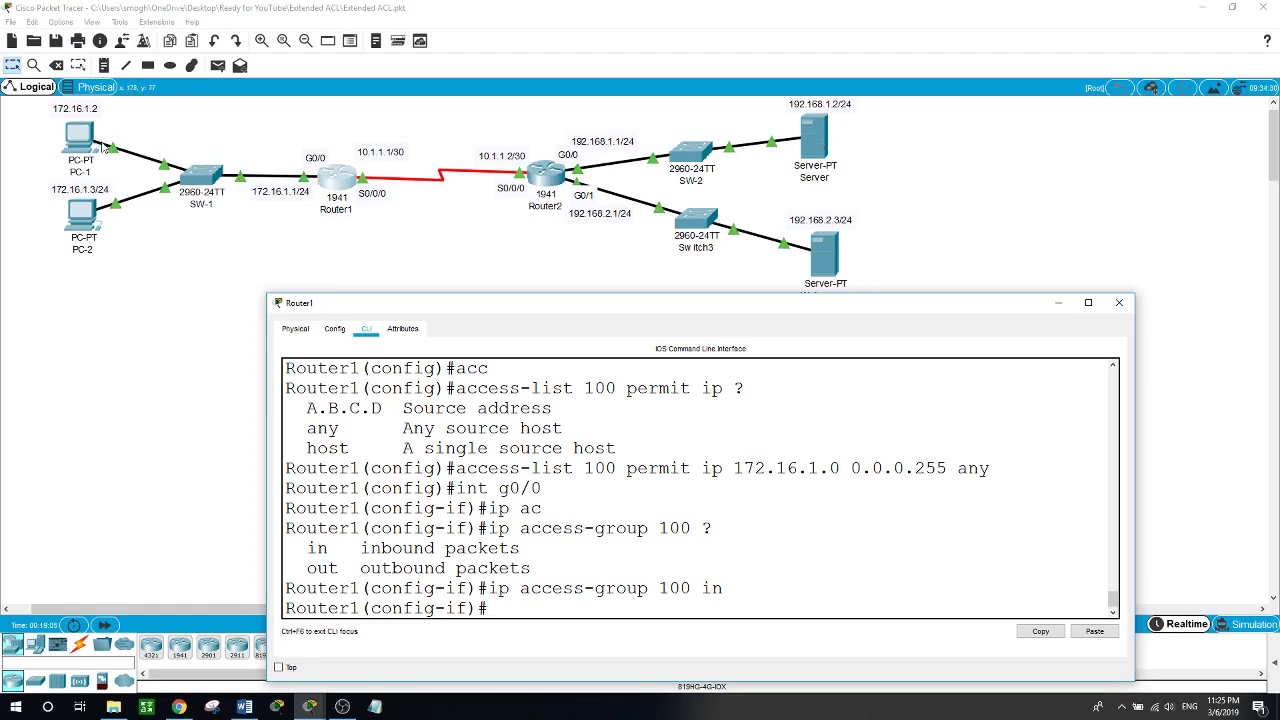
- Ping the server at 192.168.1.2 from PC-1's command prompt
click(200, 246)
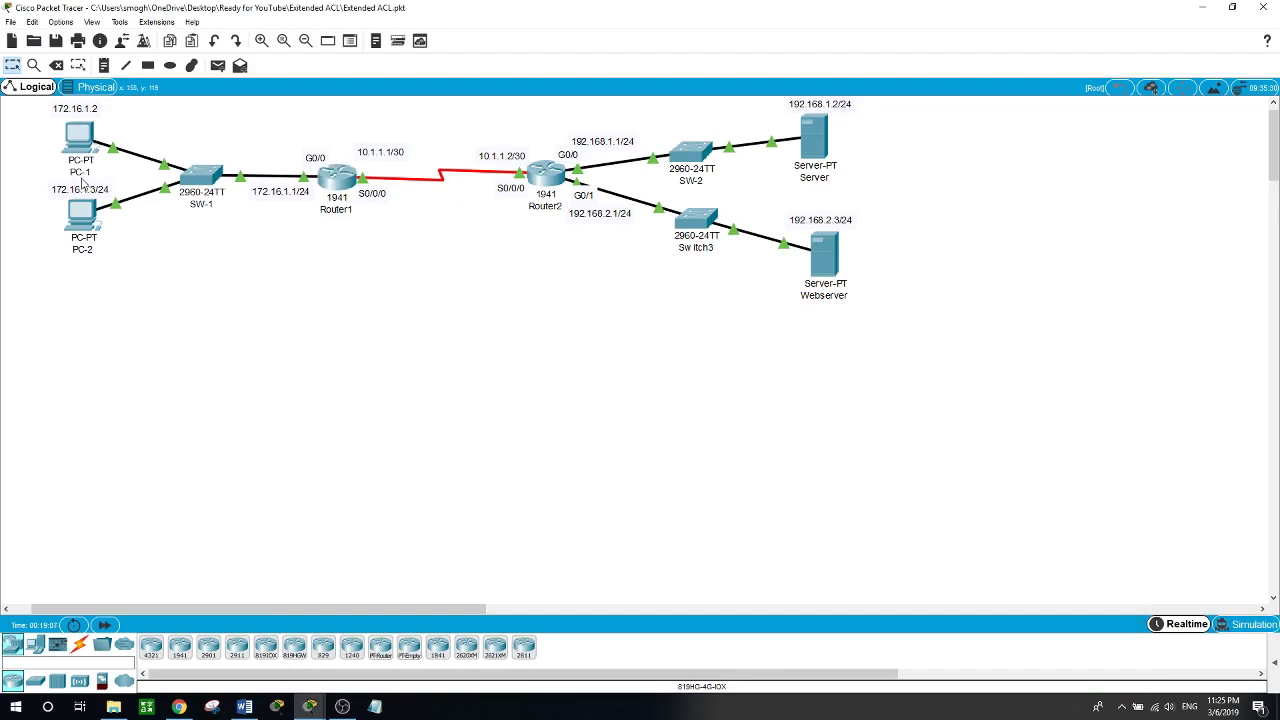
click(75, 142)
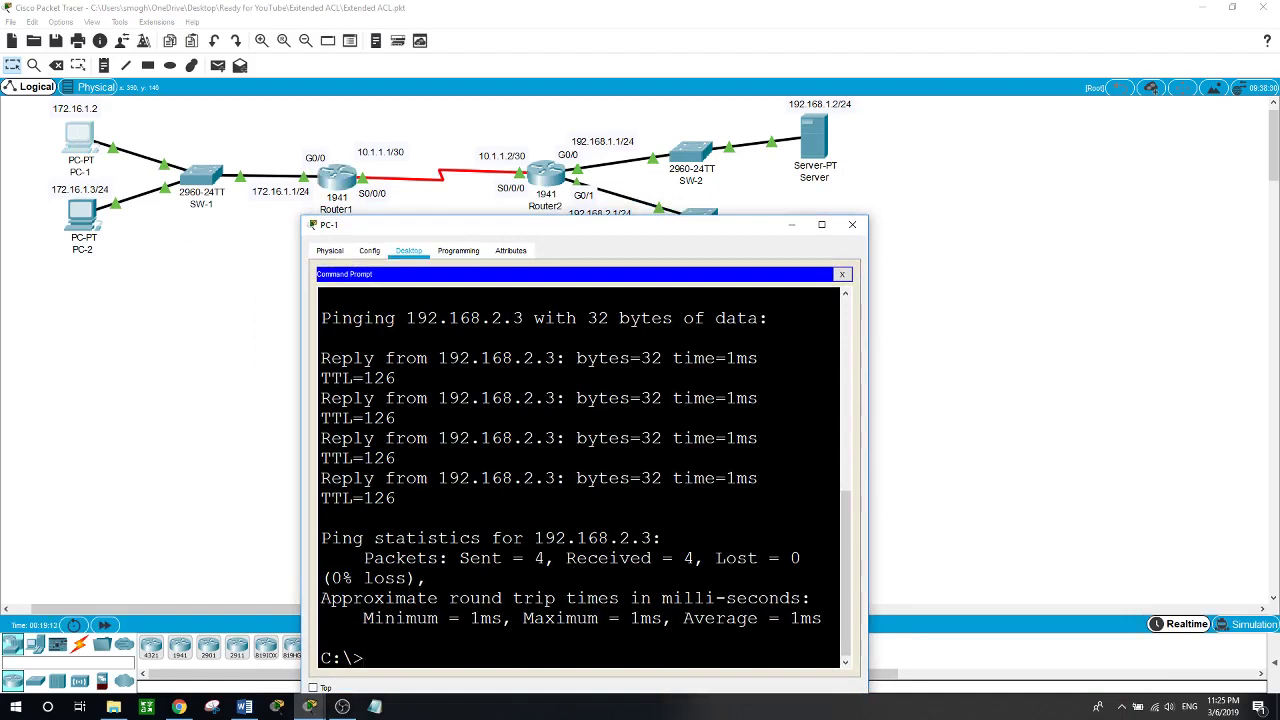
key(Up)
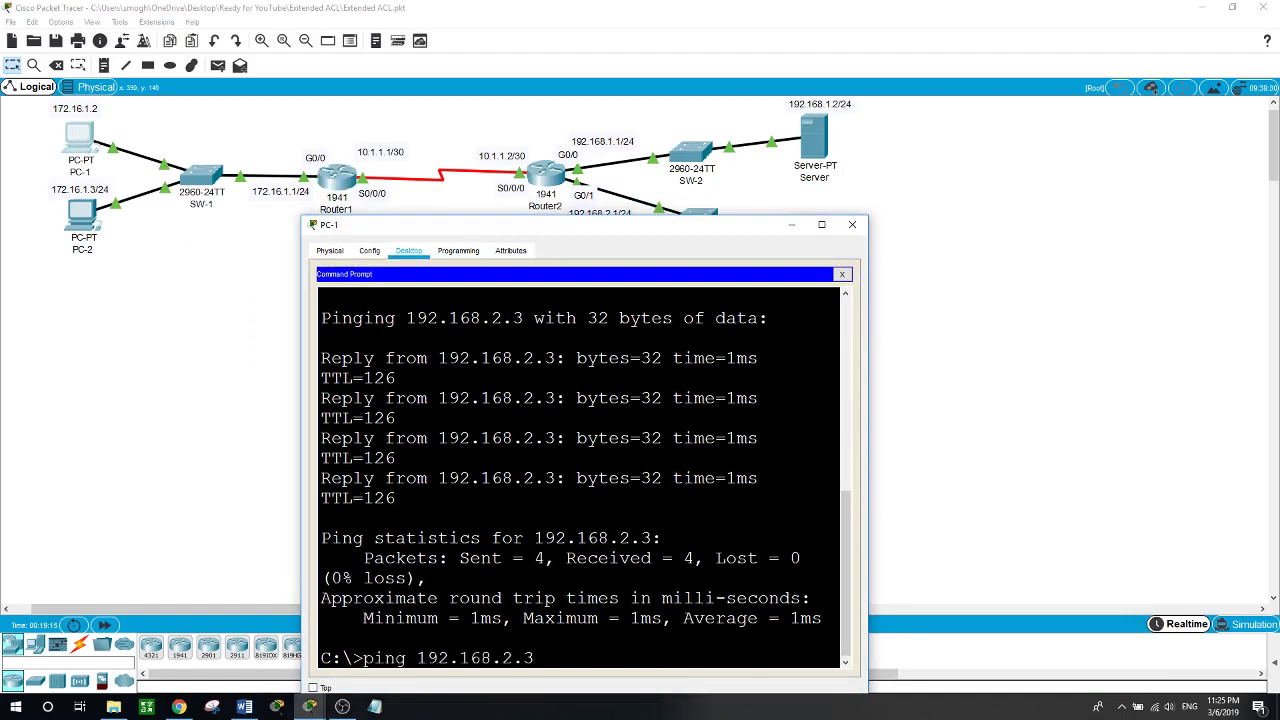
key(BackSpace)
key(BackSpace)
key(BackSpace)
text(1.2)
key(Return)
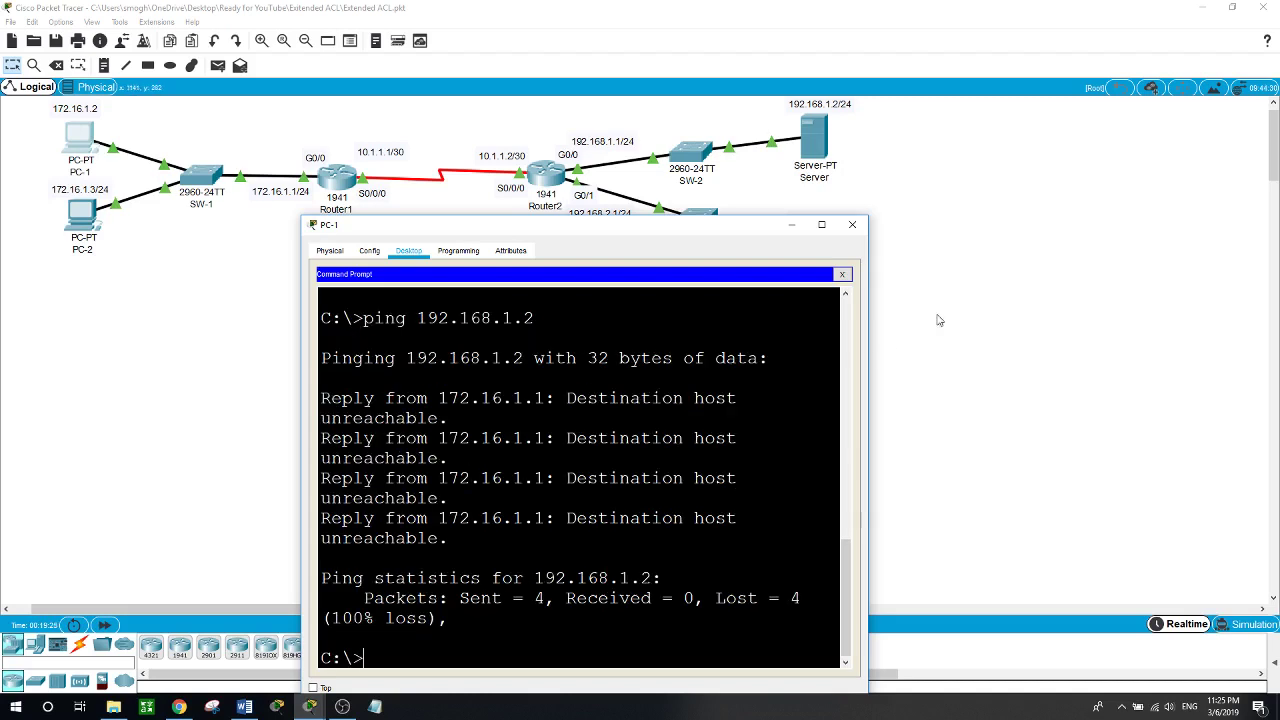
- Browse to 192.168.1.2 in PC-1's web browser, view the site's image page, and leave PC-1
click(842, 274)
click(812, 292)
click(625, 289)
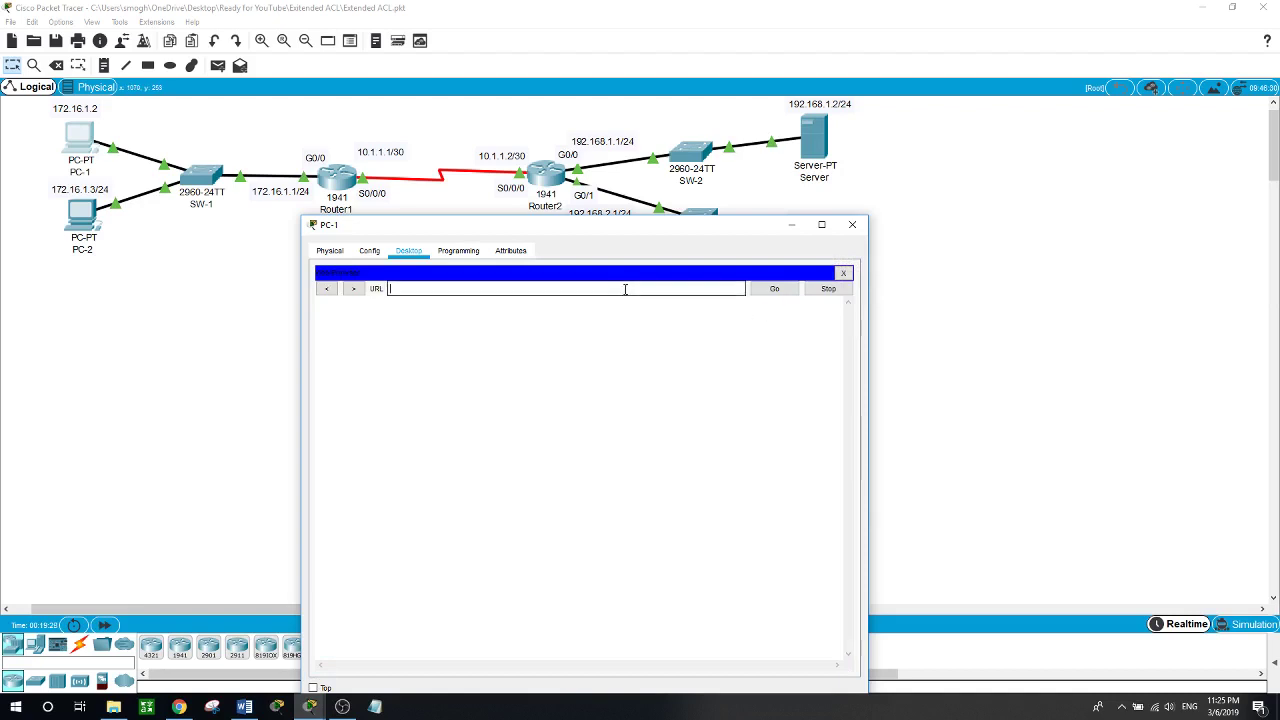
text(192.168.1.2)
key(Return)
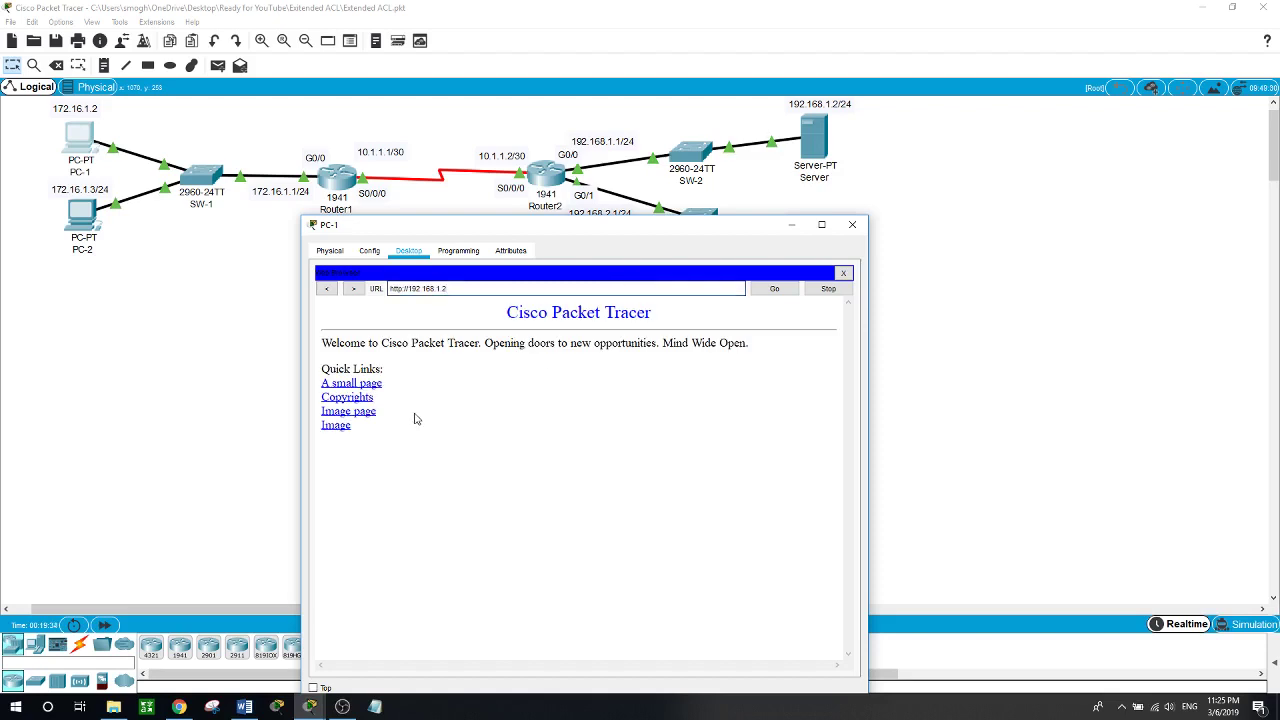
click(348, 423)
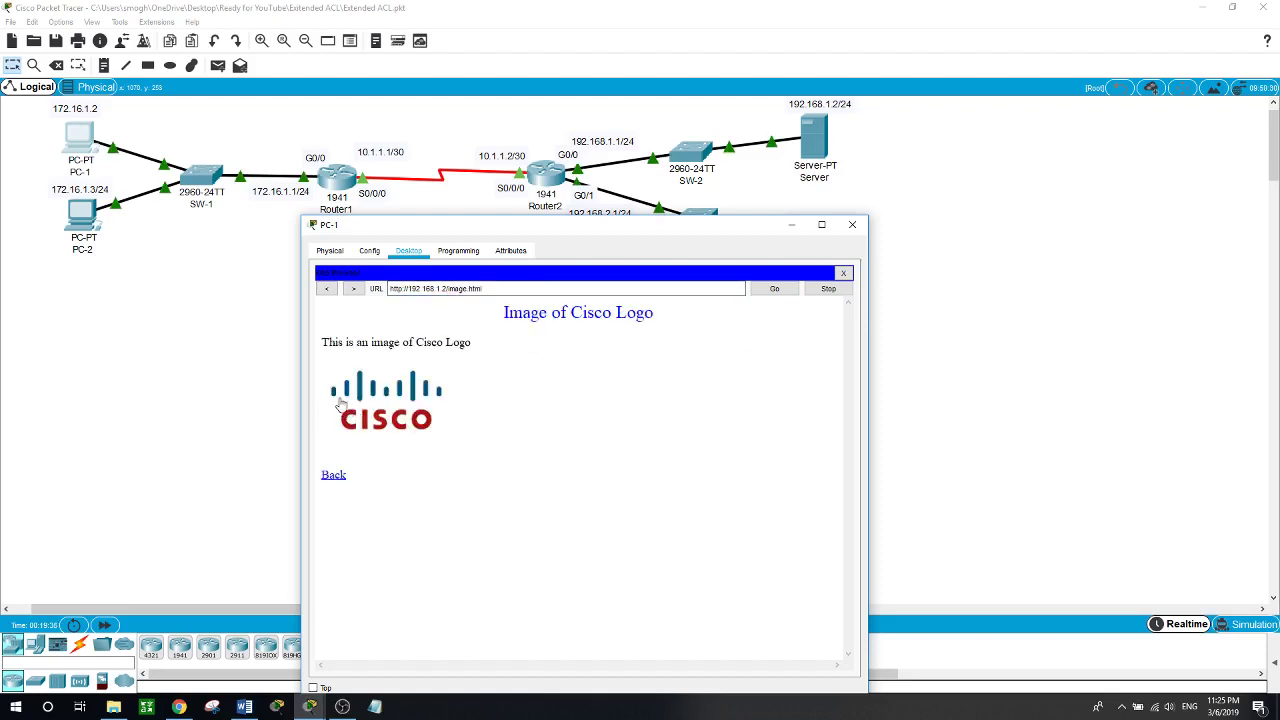
click(250, 366)
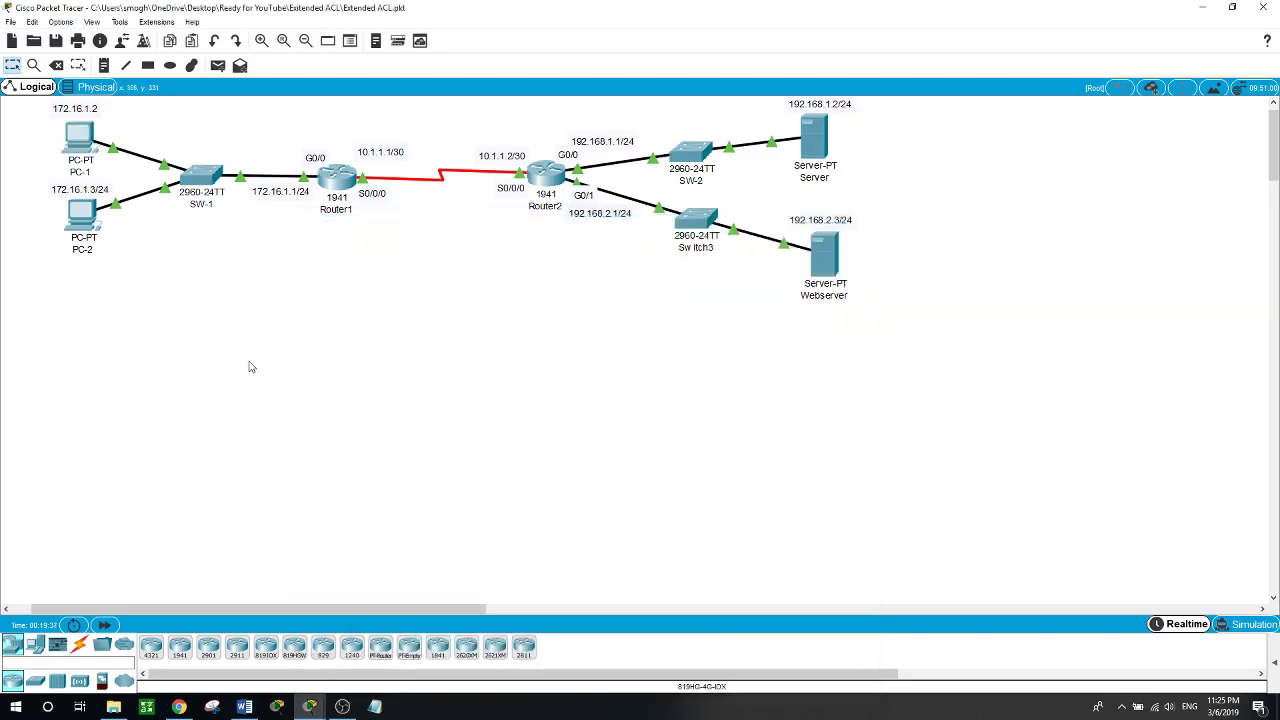
- Try loading the server's page at 192.168.1.2 in PC-2's web browser
click(83, 225)
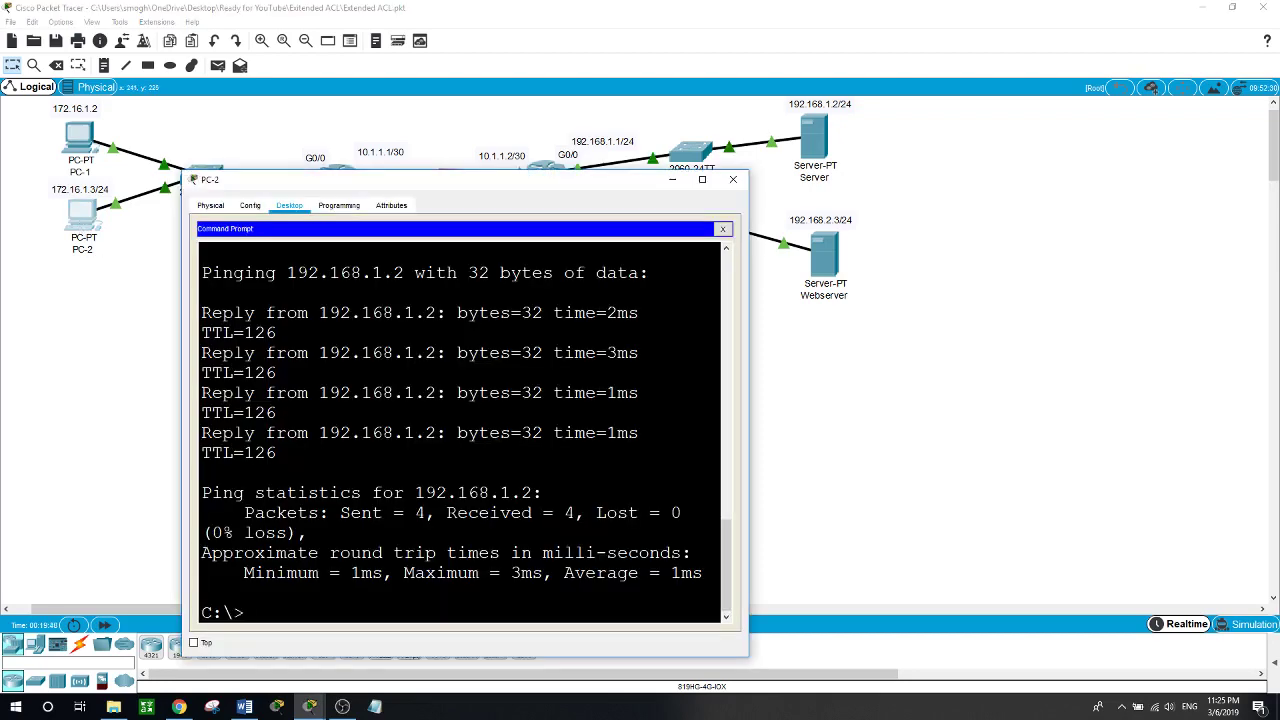
click(722, 229)
click(660, 262)
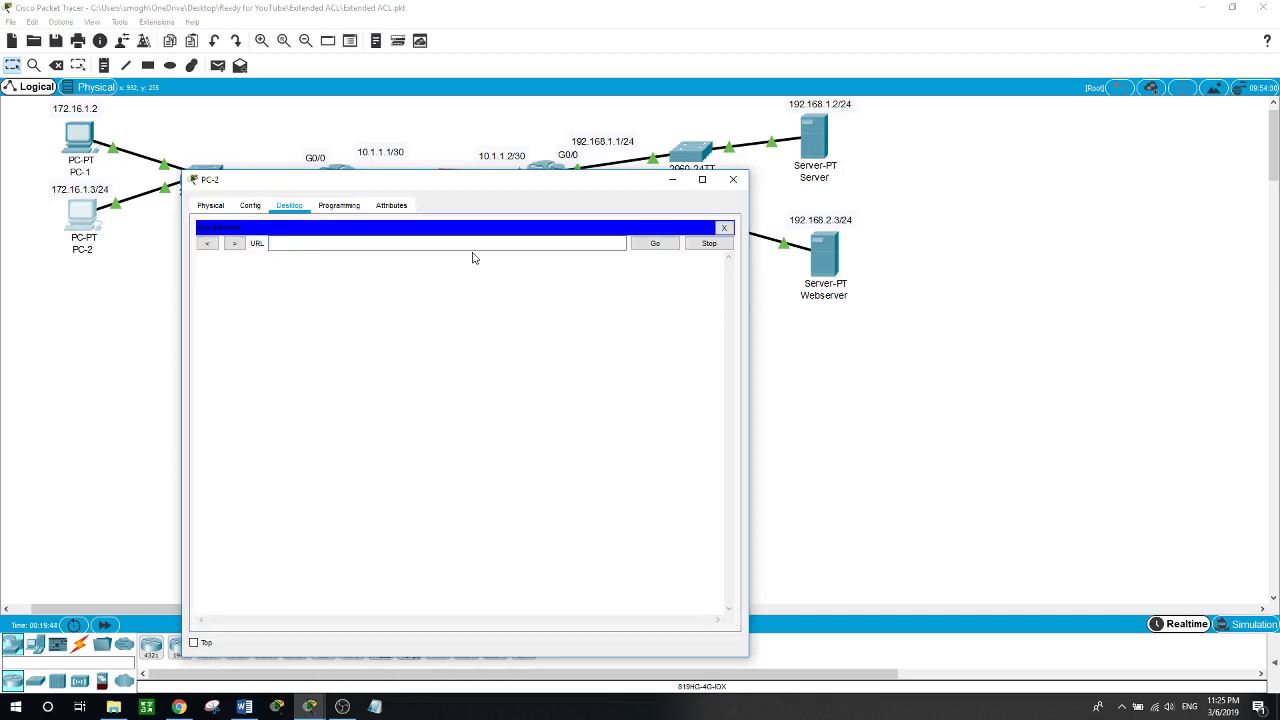
text(192.168.1.2)
key(Return)
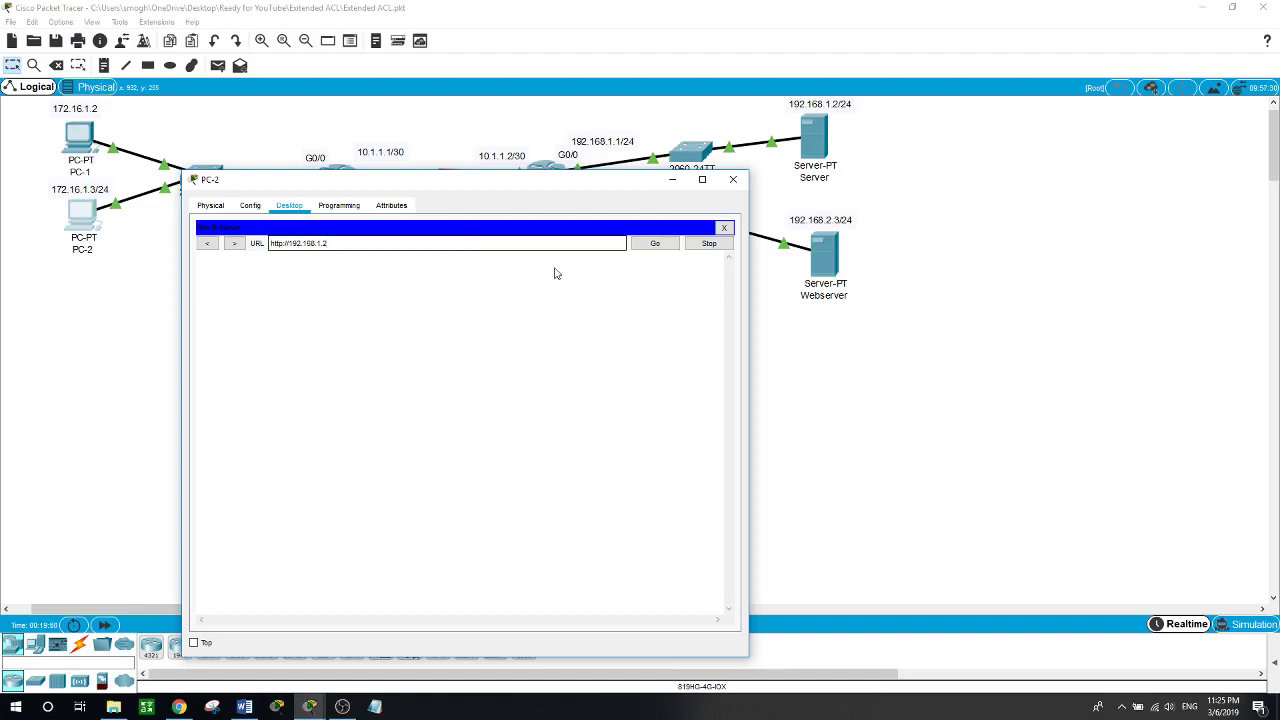
click(660, 248)
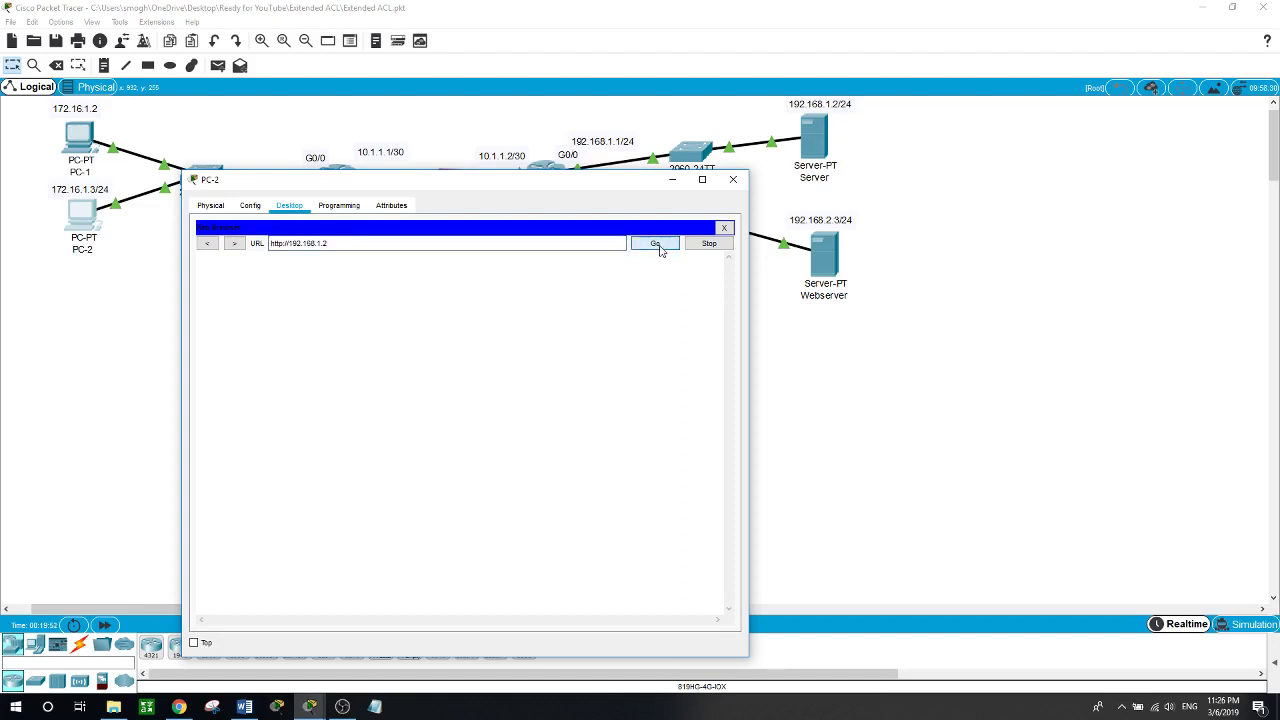
drag(590, 188, 577, 260)
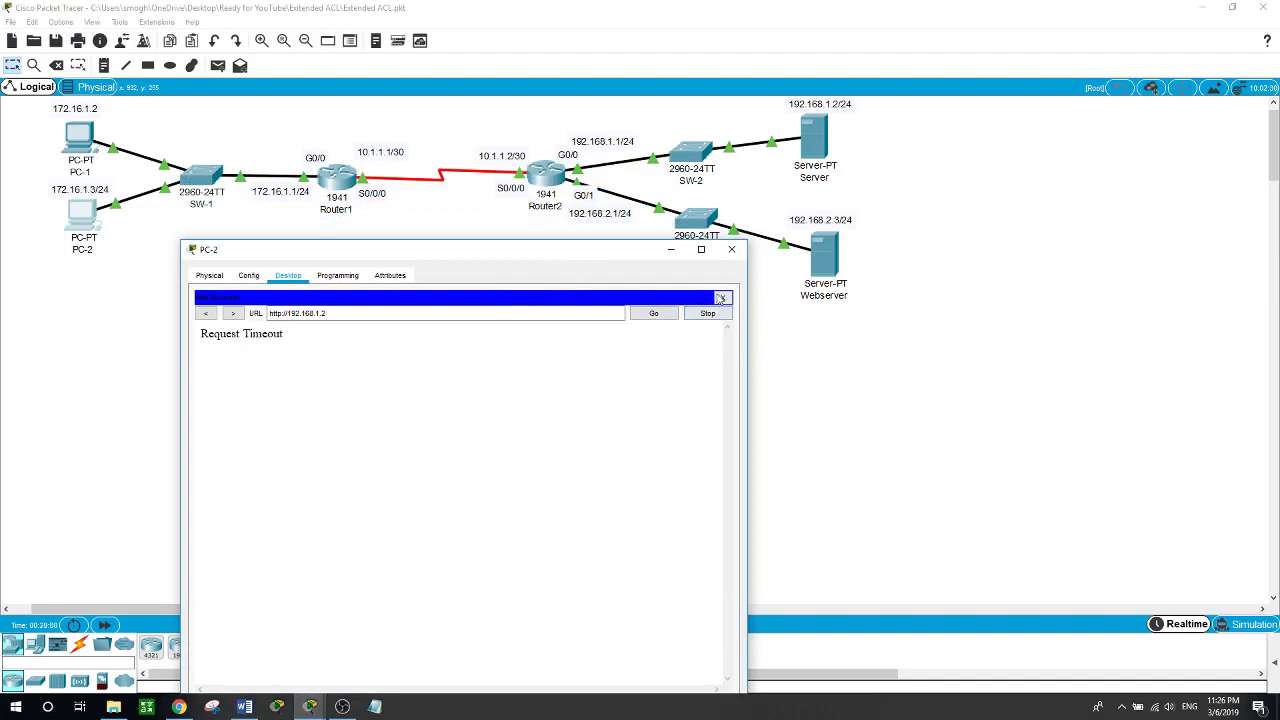
- Load the Webserver's page at 192.168.2.3 in a fresh web browser session on PC-2
click(722, 297)
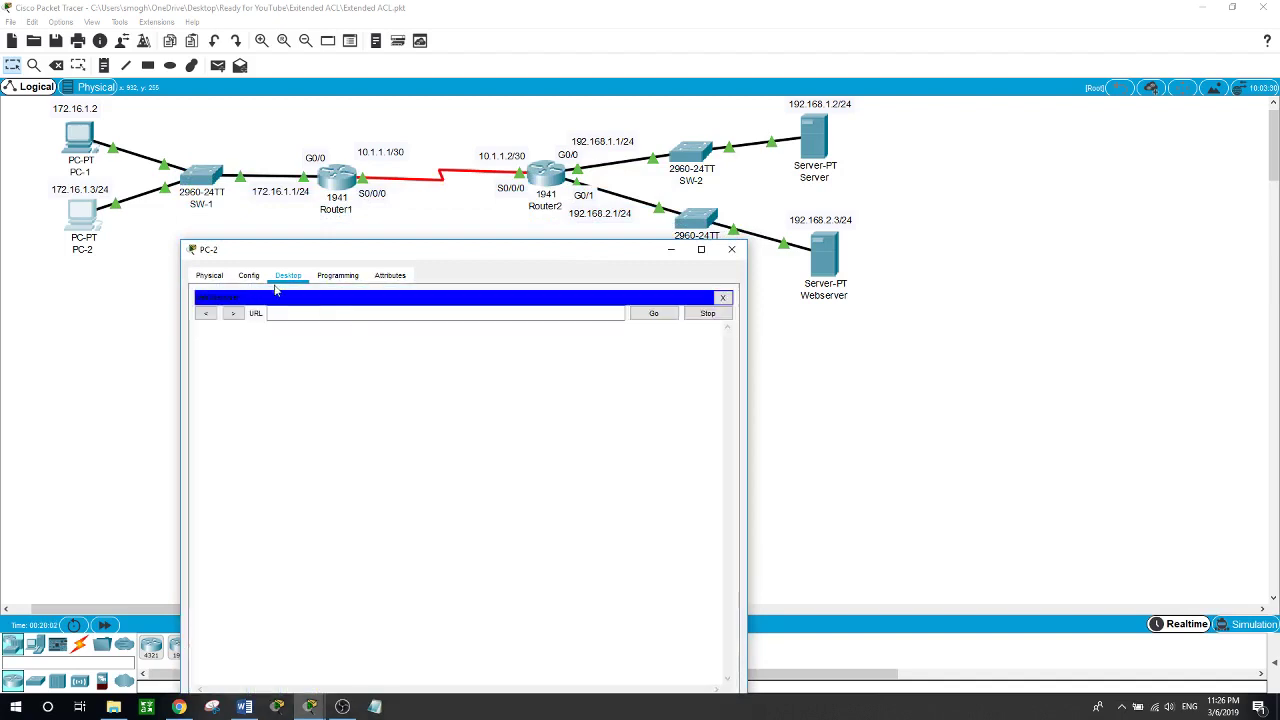
click(304, 312)
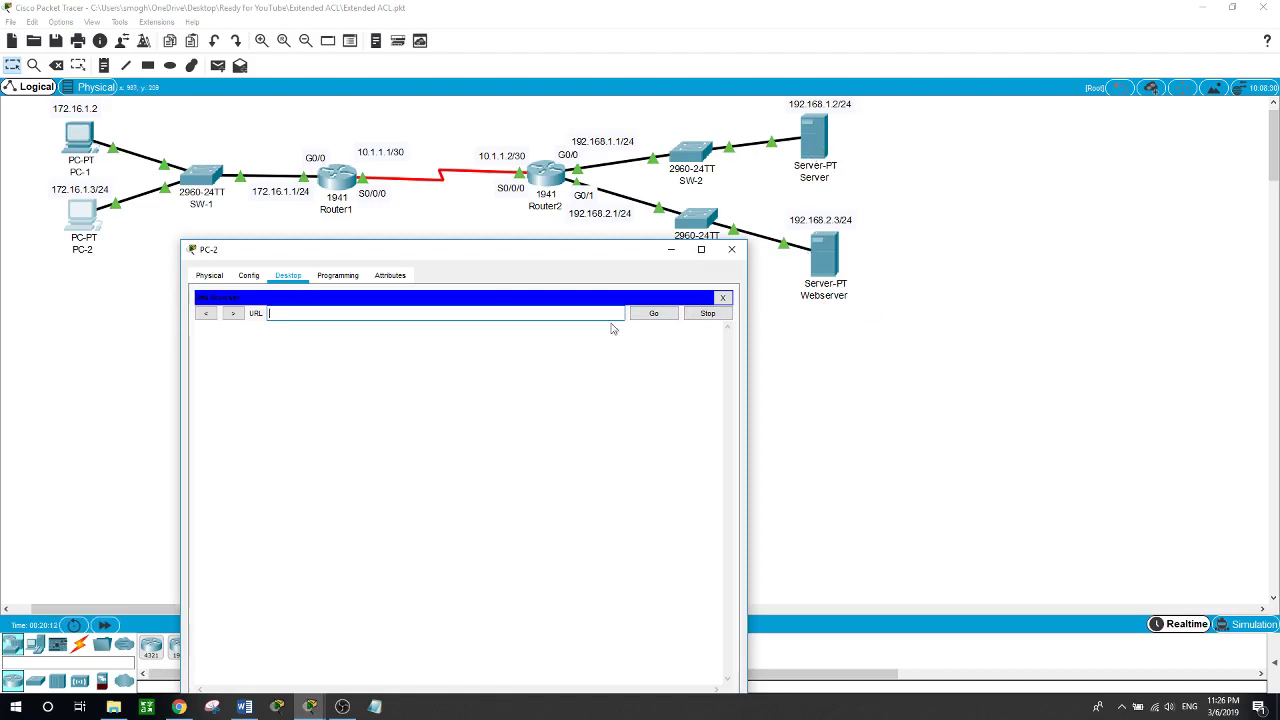
text(192.168)
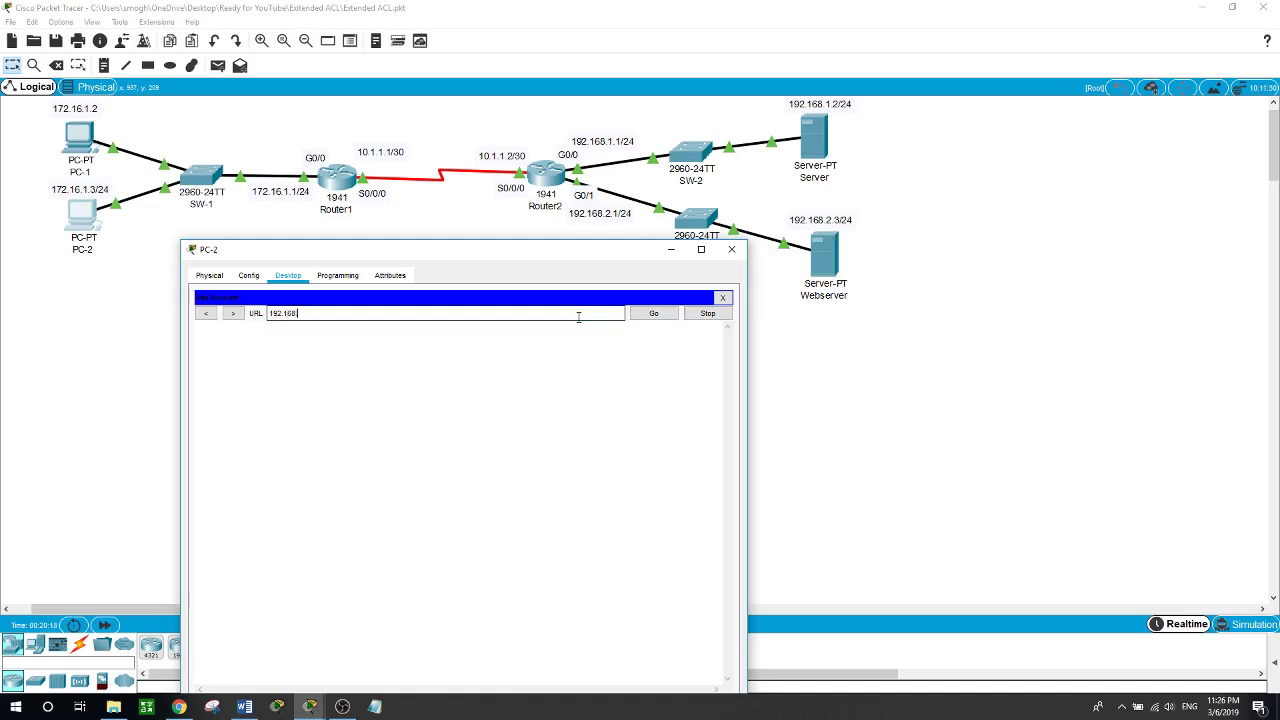
text(.2.3)
key(Return)
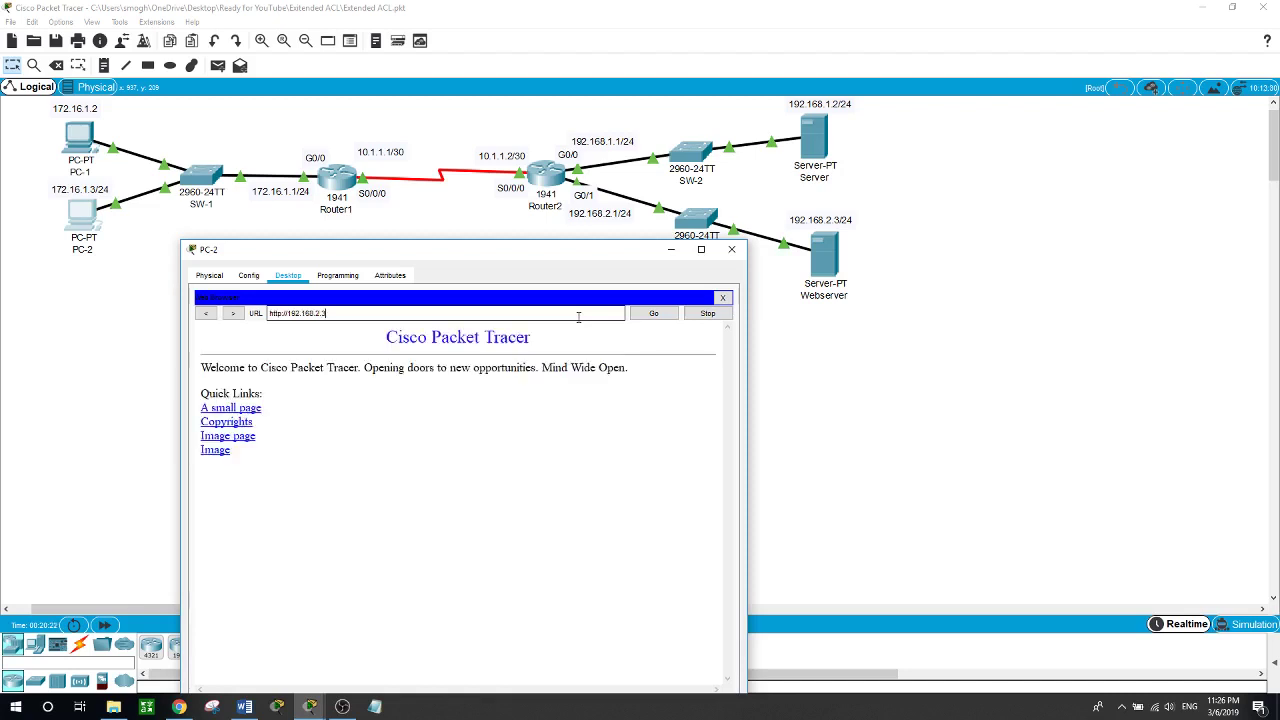
- Open the Webserver site's image page in PC-2's web browser and move PC-2's window clear of the topology
click(243, 438)
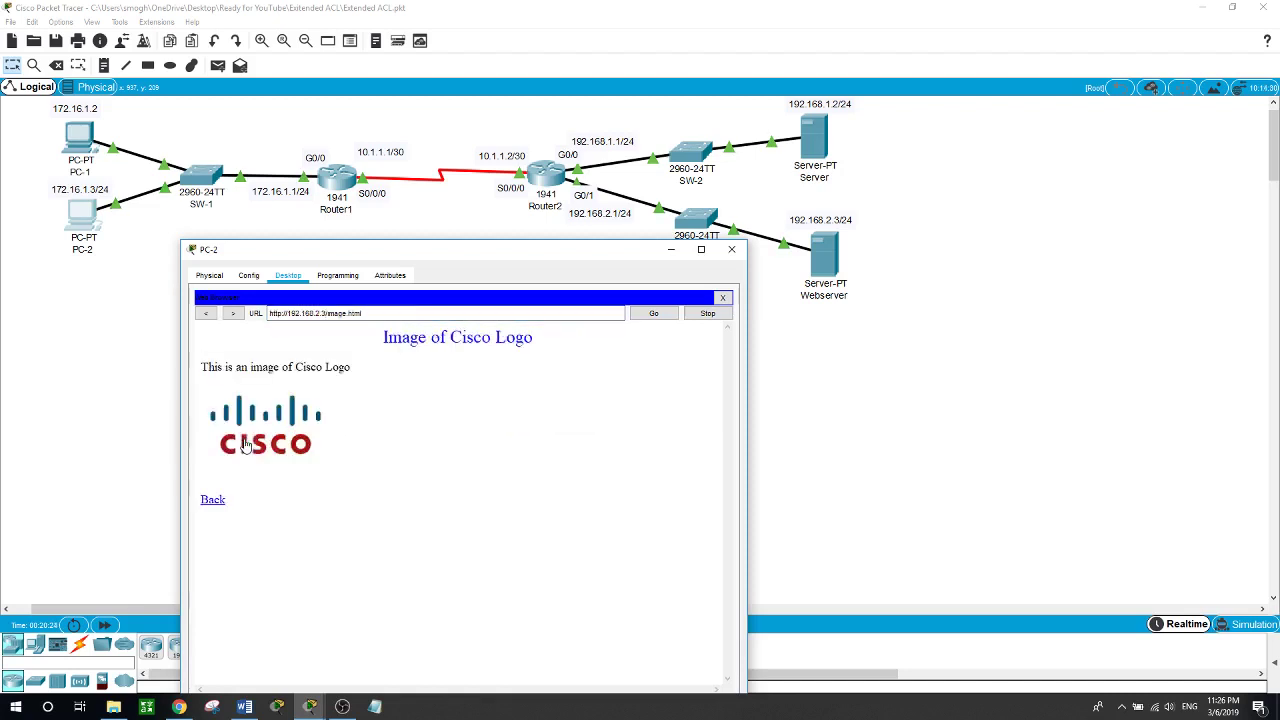
drag(470, 255, 516, 283)
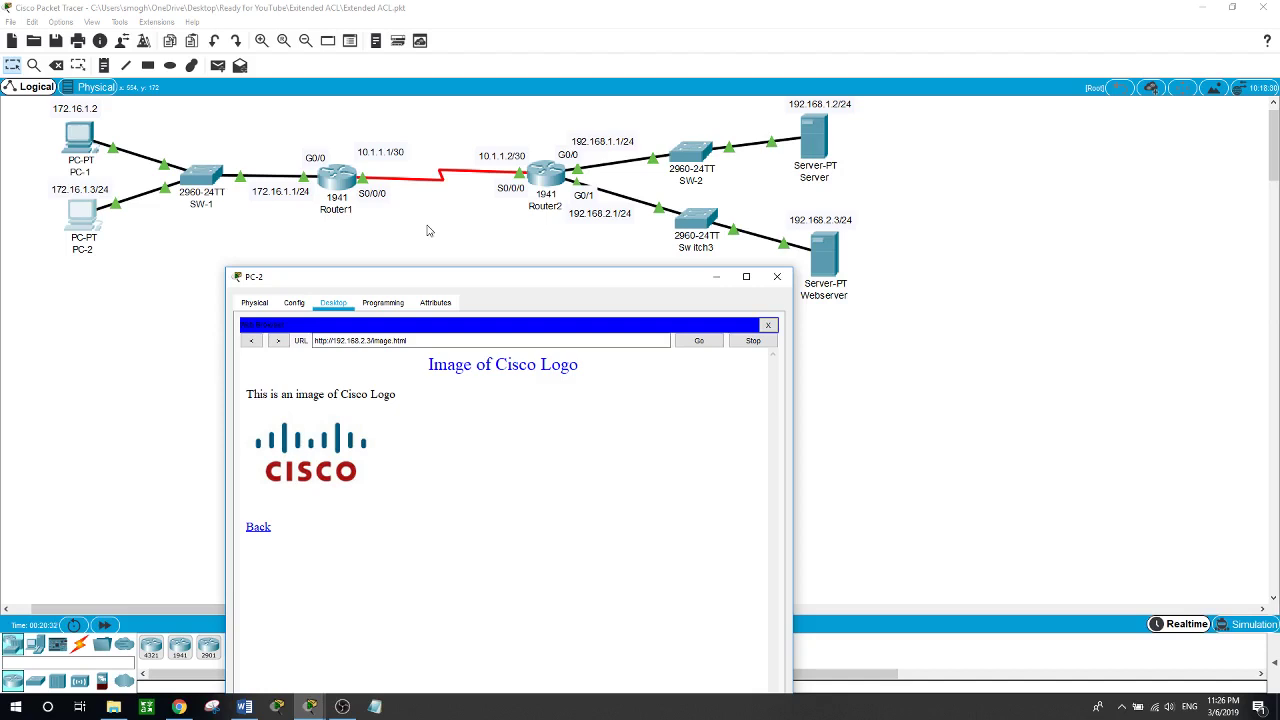
- Leave configuration mode on Router1 and display its access lists
click(333, 178)
text(exit)
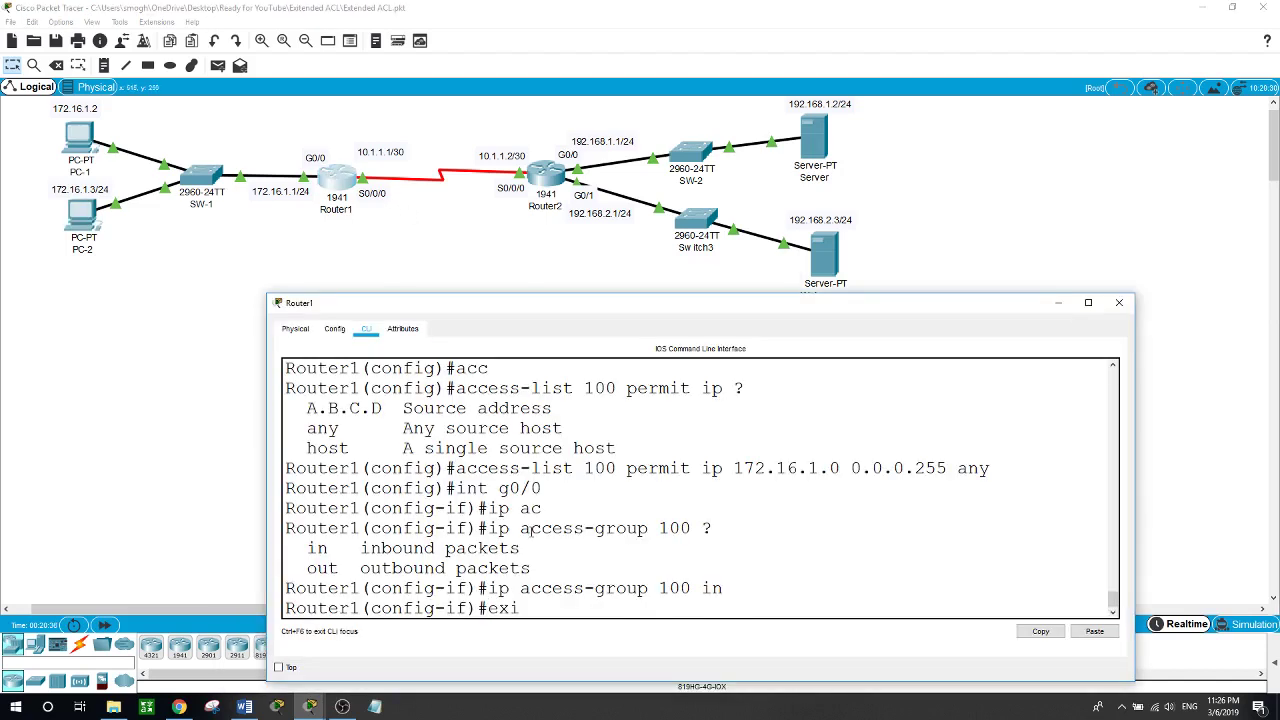
key(Return)
text(exit)
key(Return)
text(show)
key(Tab)
text(acc)
key(Tab)
key(Return)
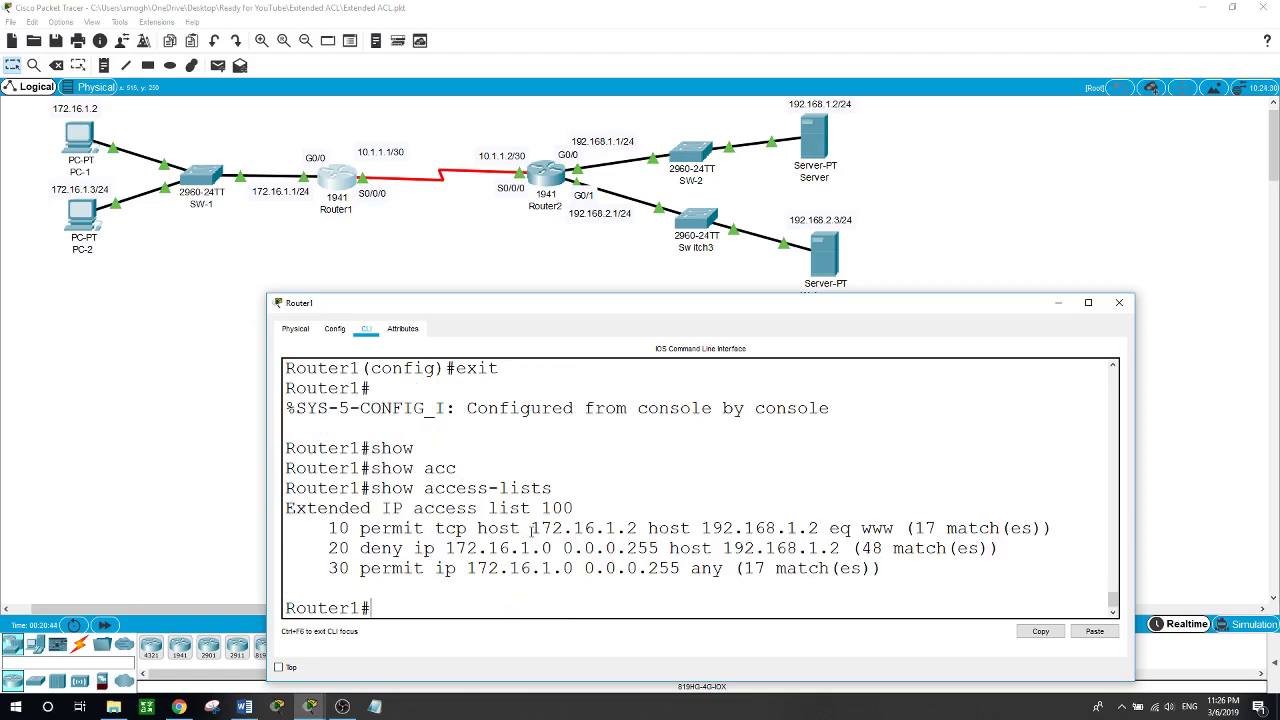
- Delete access list 100 from Router1's global configuration and return to privileged mode
text(conf t)
key(Return)
text(no access-list 100)
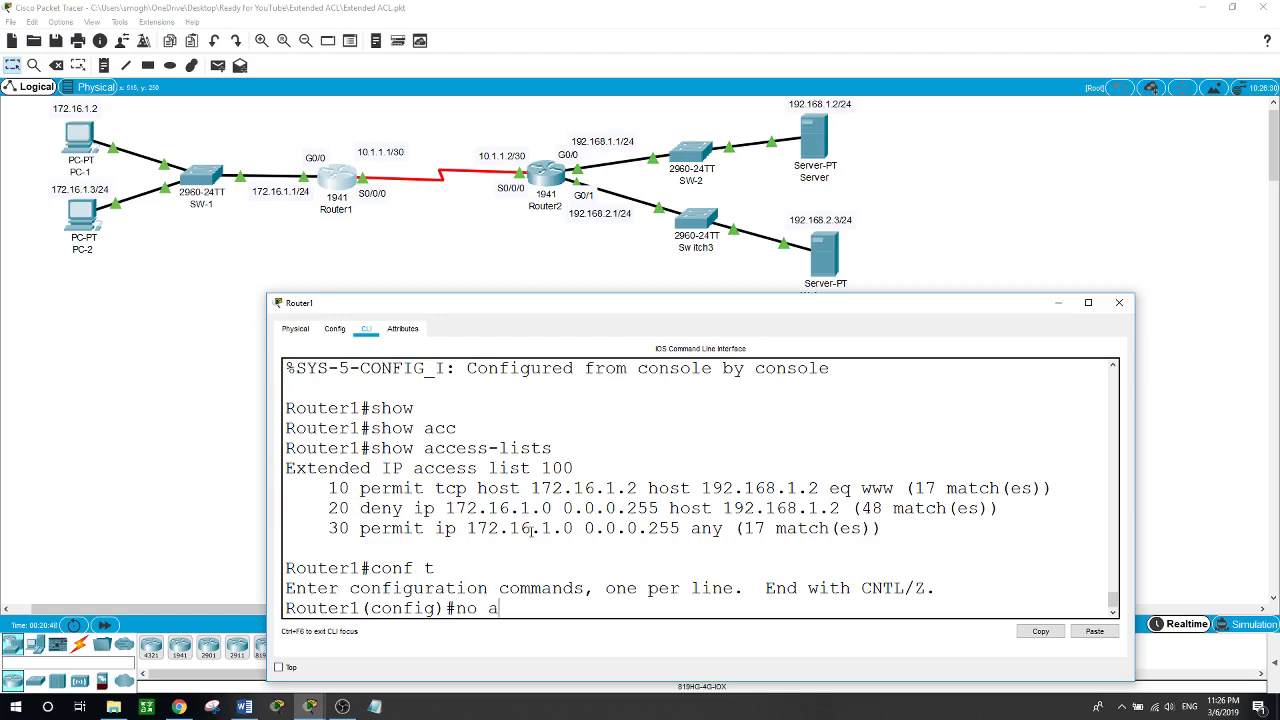
key(Tab)
text(100)
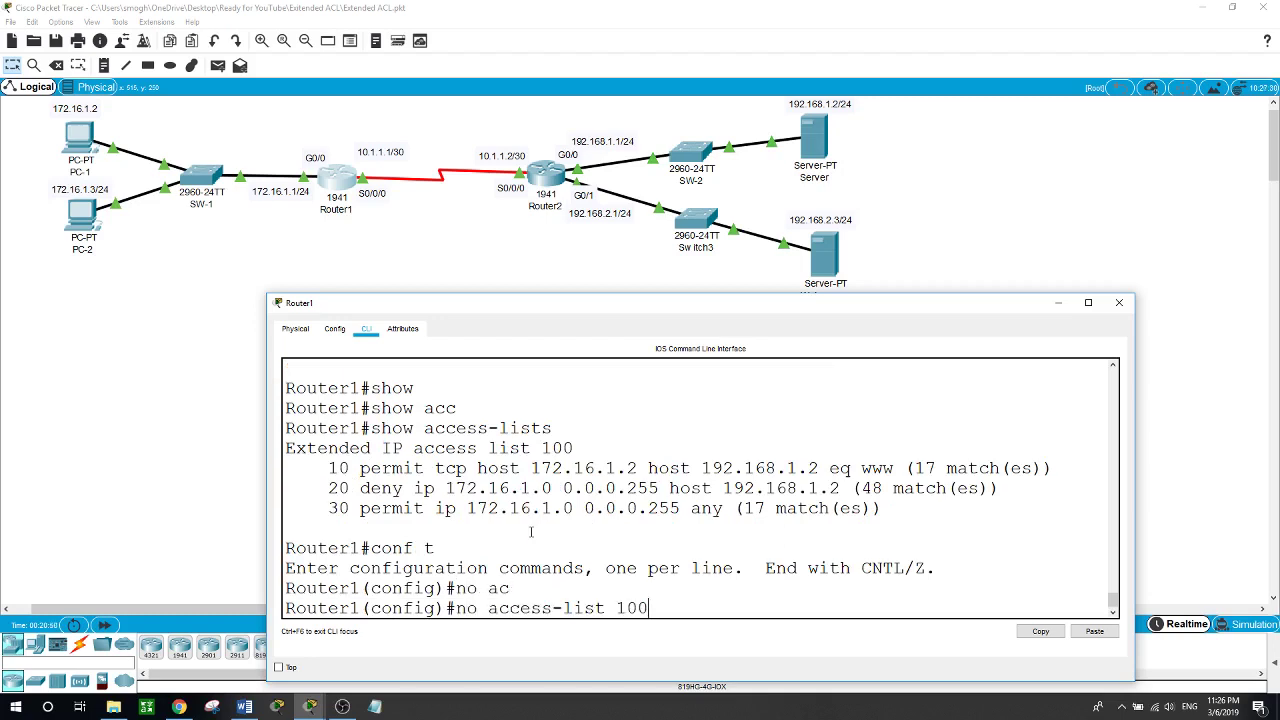
key(Return)
text(exit)
key(Return)
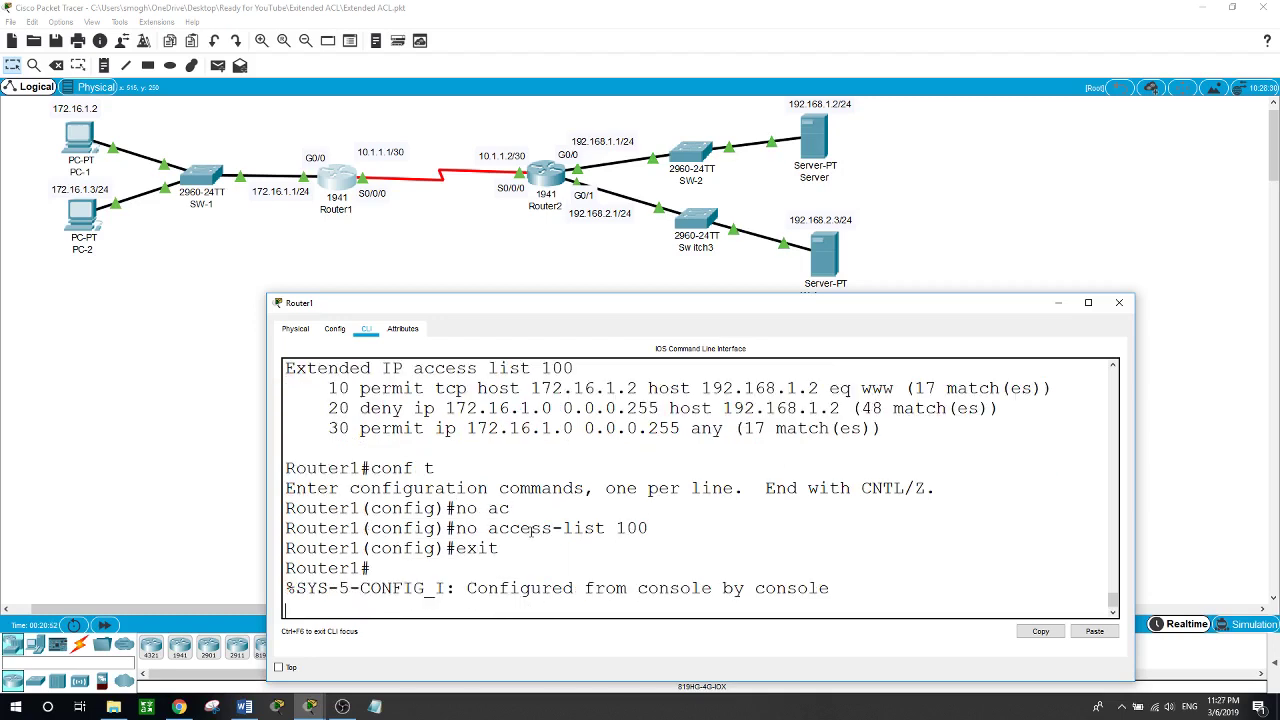
- Display Router1's access lists again to check the removal, and return to the network topology
key(Return)
text(show a)
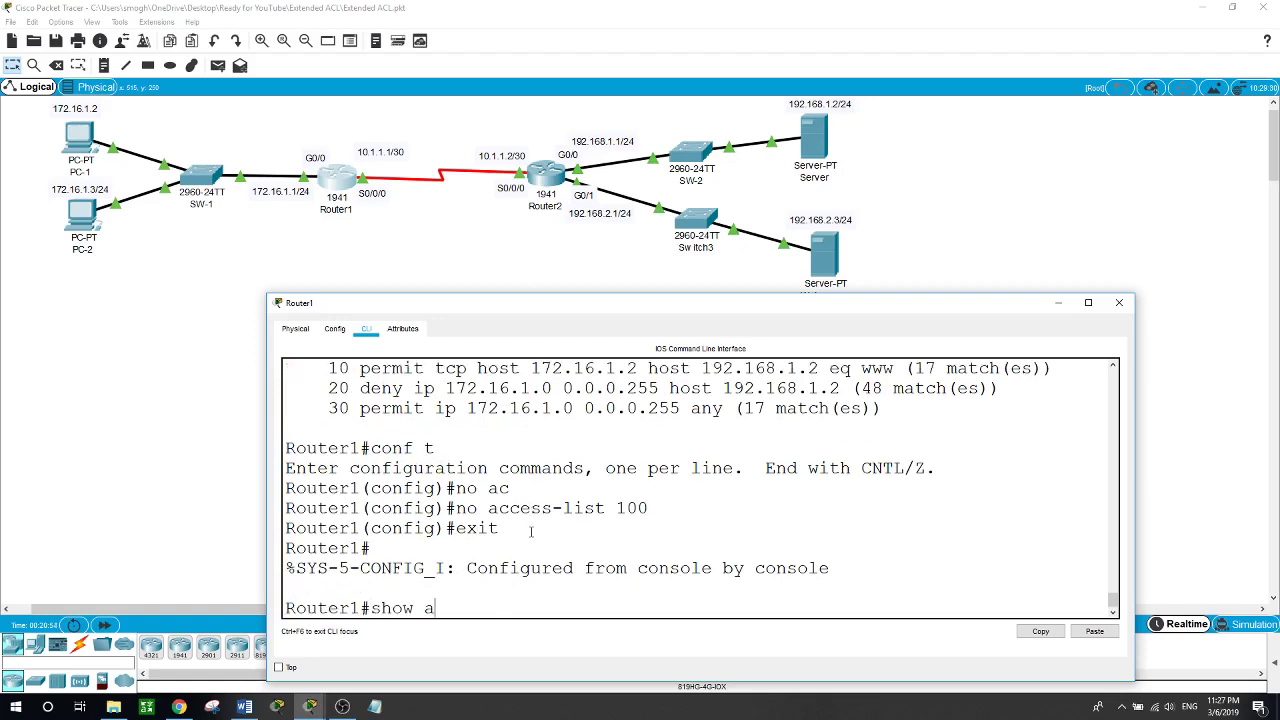
text(cc)
key(Tab)
key(Return)
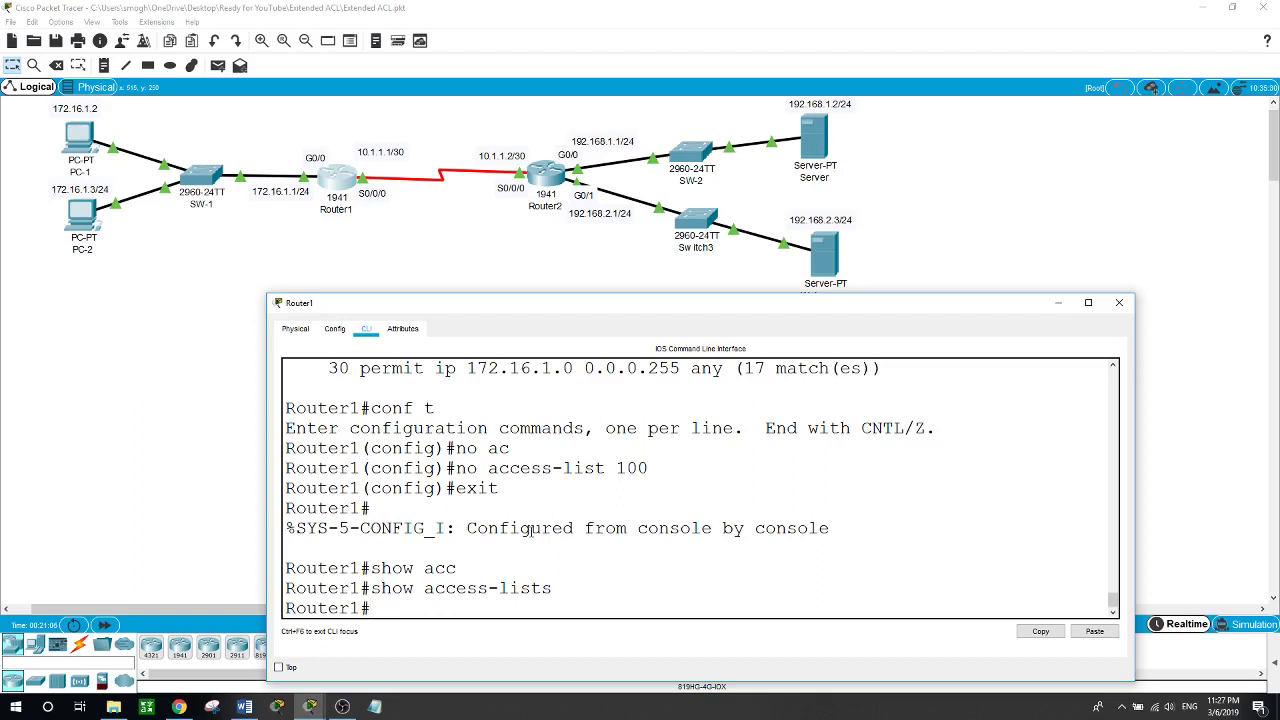
click(224, 498)
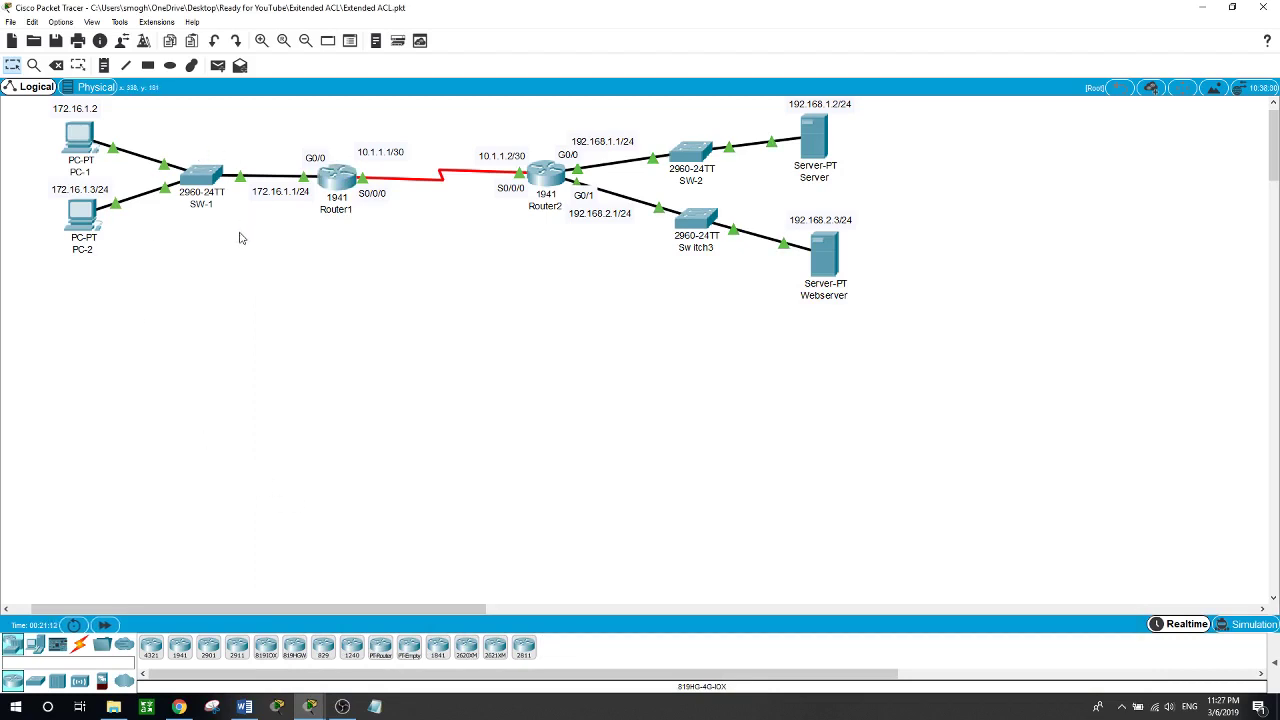
scroll(271, 309, up, 1)
scroll(266, 270, down, 3)
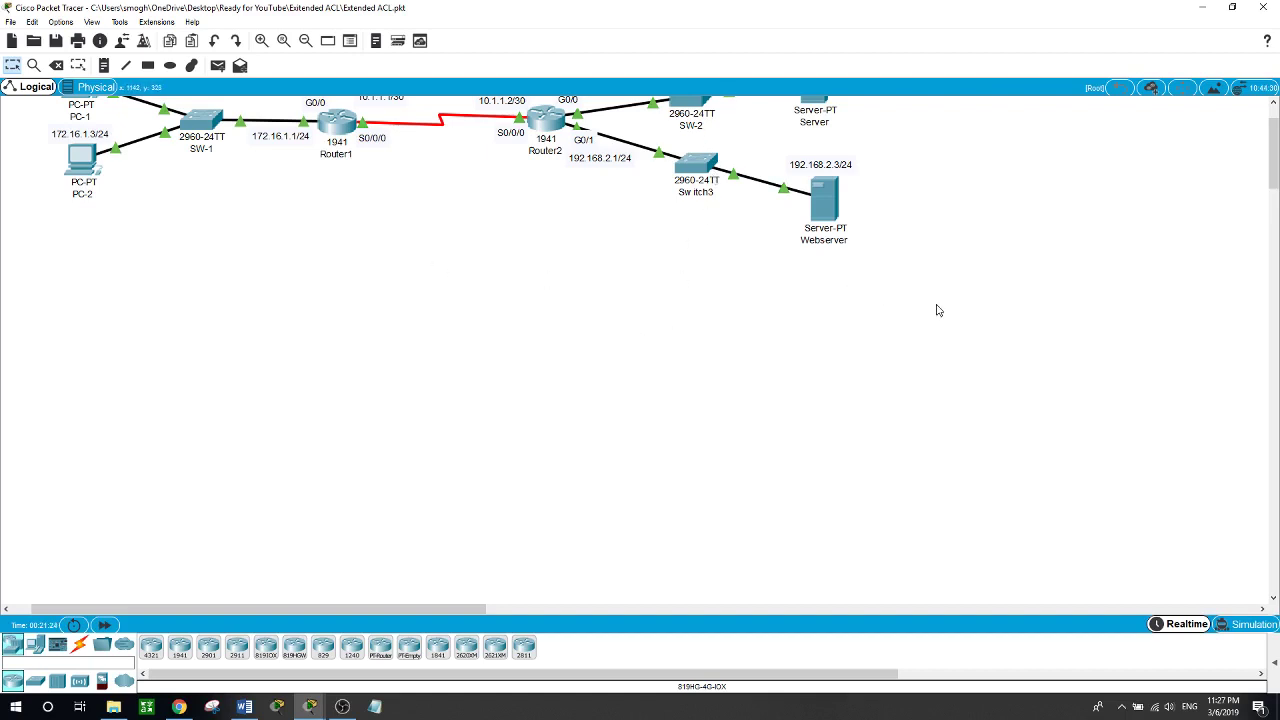
scroll(937, 309, up, 2)
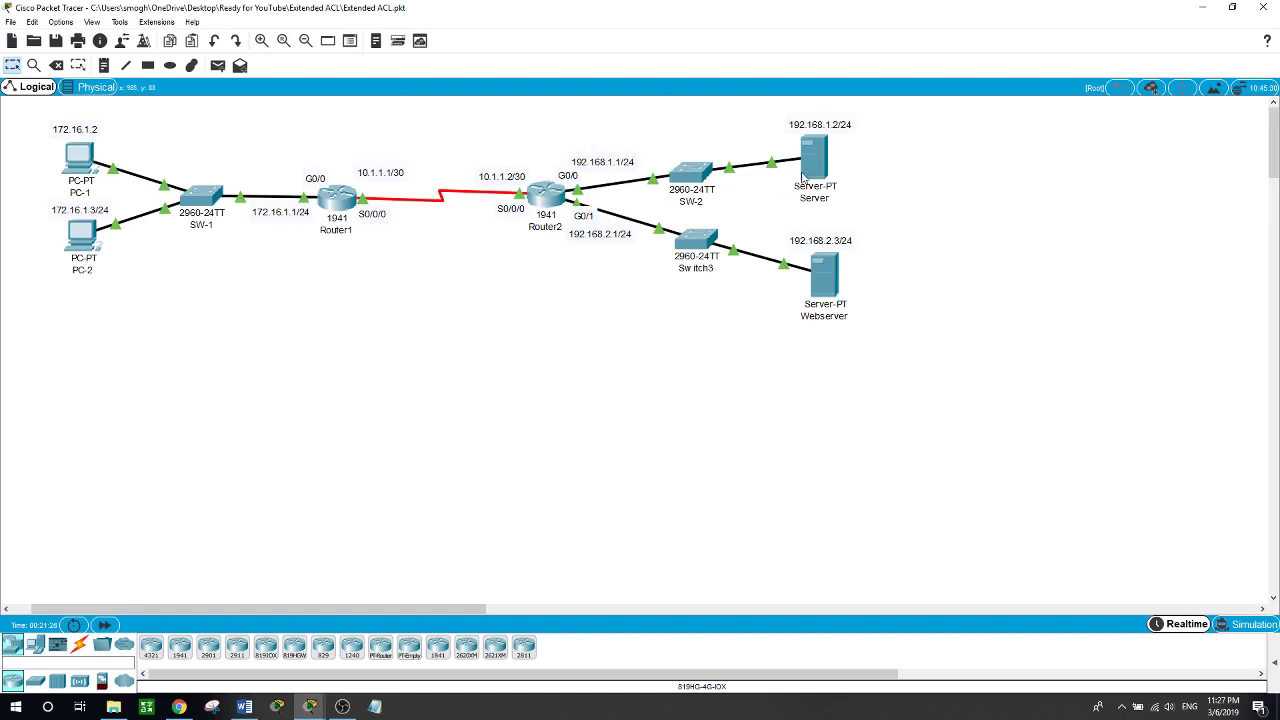
- Enter global configuration mode on Router1, begin an access-list 101 permit entry, and list its protocol options
mouse_move(802, 178)
click(330, 203)
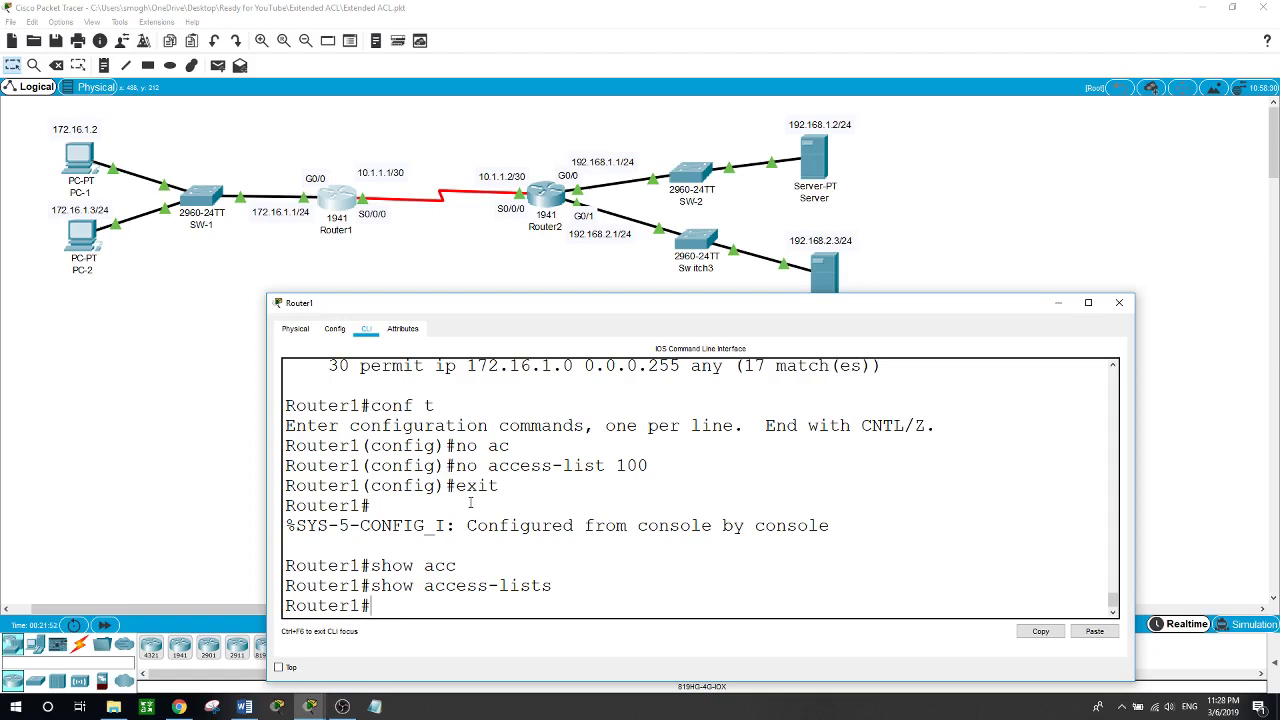
text(conf t)
key(Return)
text(acc)
key(Tab)
text(10)
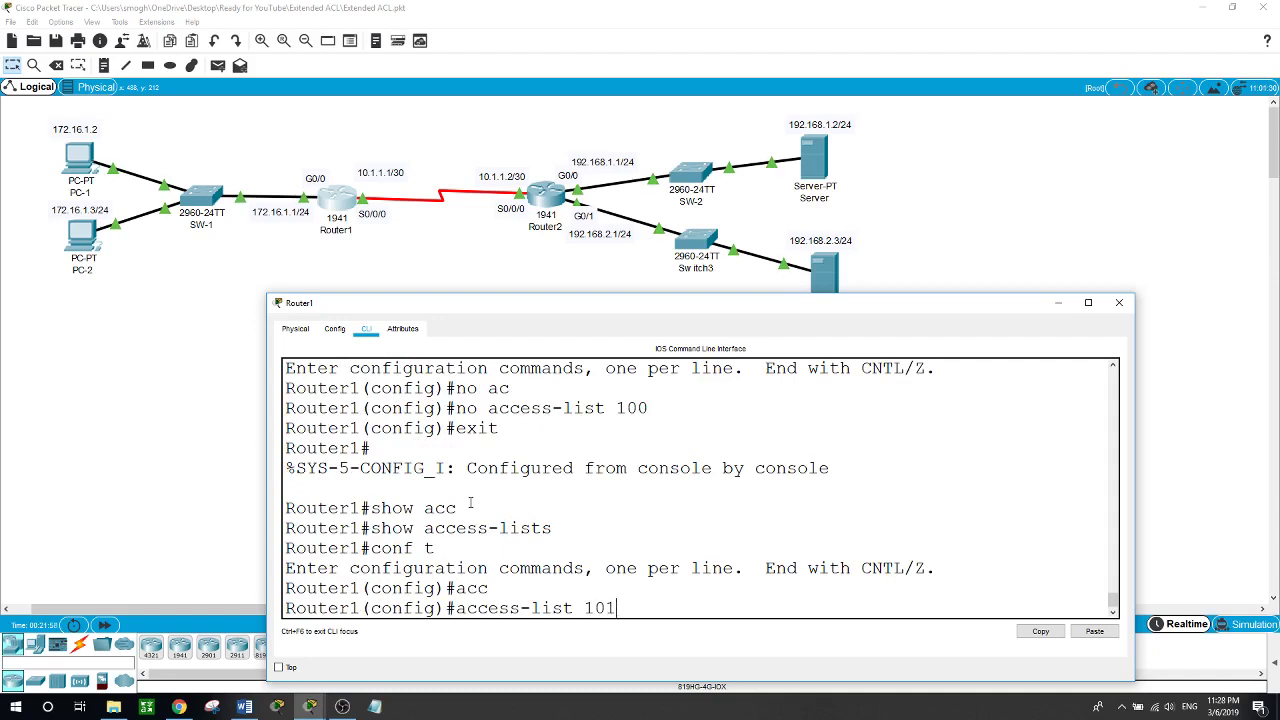
text(1)
text( permi)
text(t ?)
- Complete the access-list 101 entry to permit TCP from 172.16.1.0 0.0.0.255 to host 192.168.1.2 on port 80, checking the source options
text(tcp)
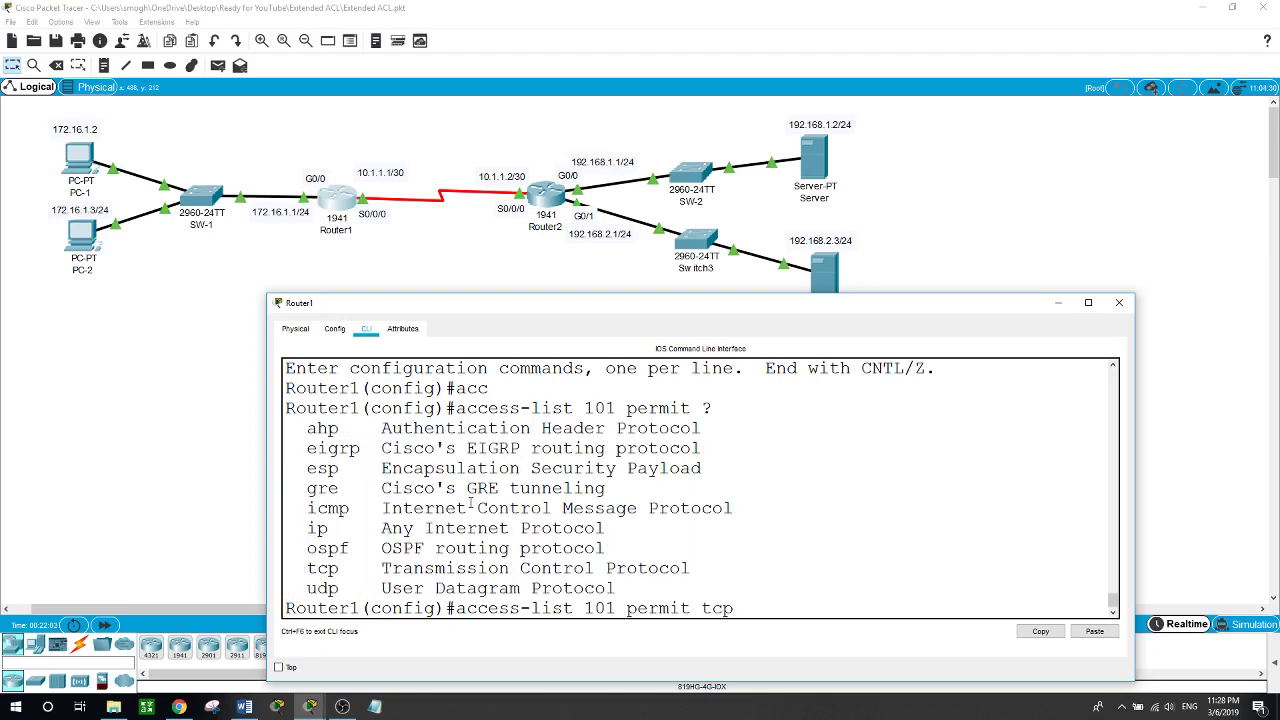
text( ?)
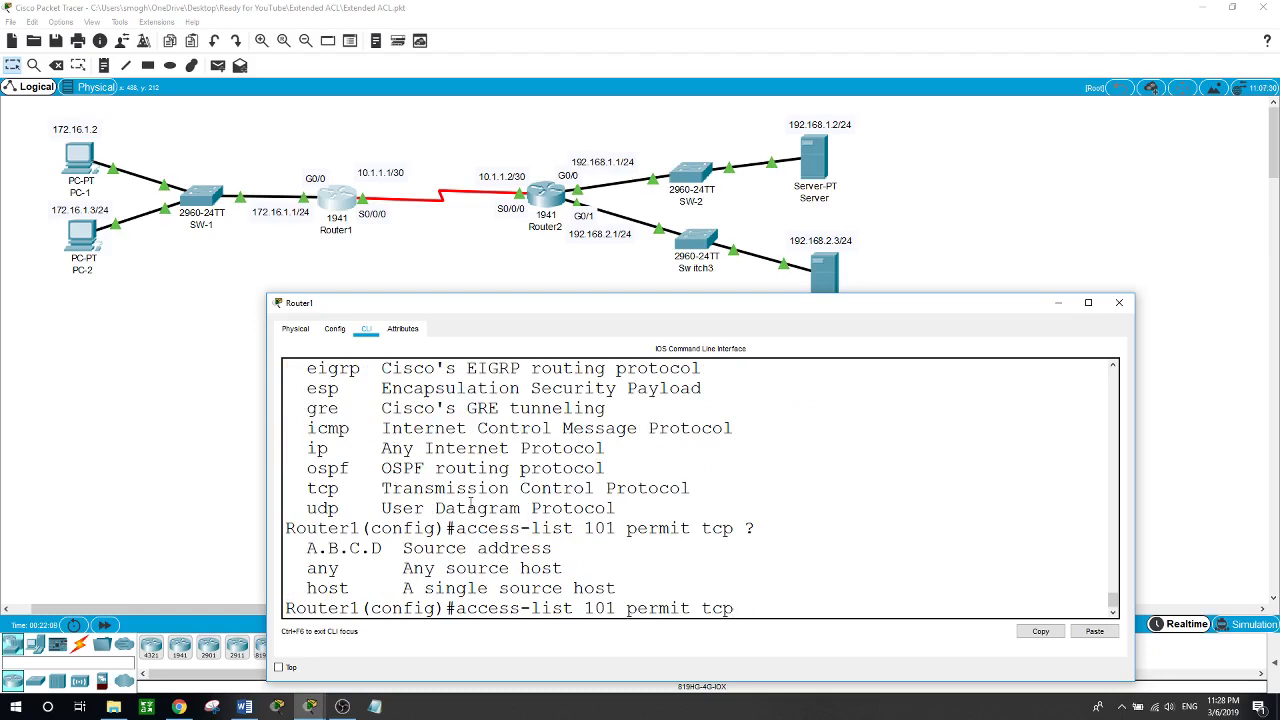
text(?)
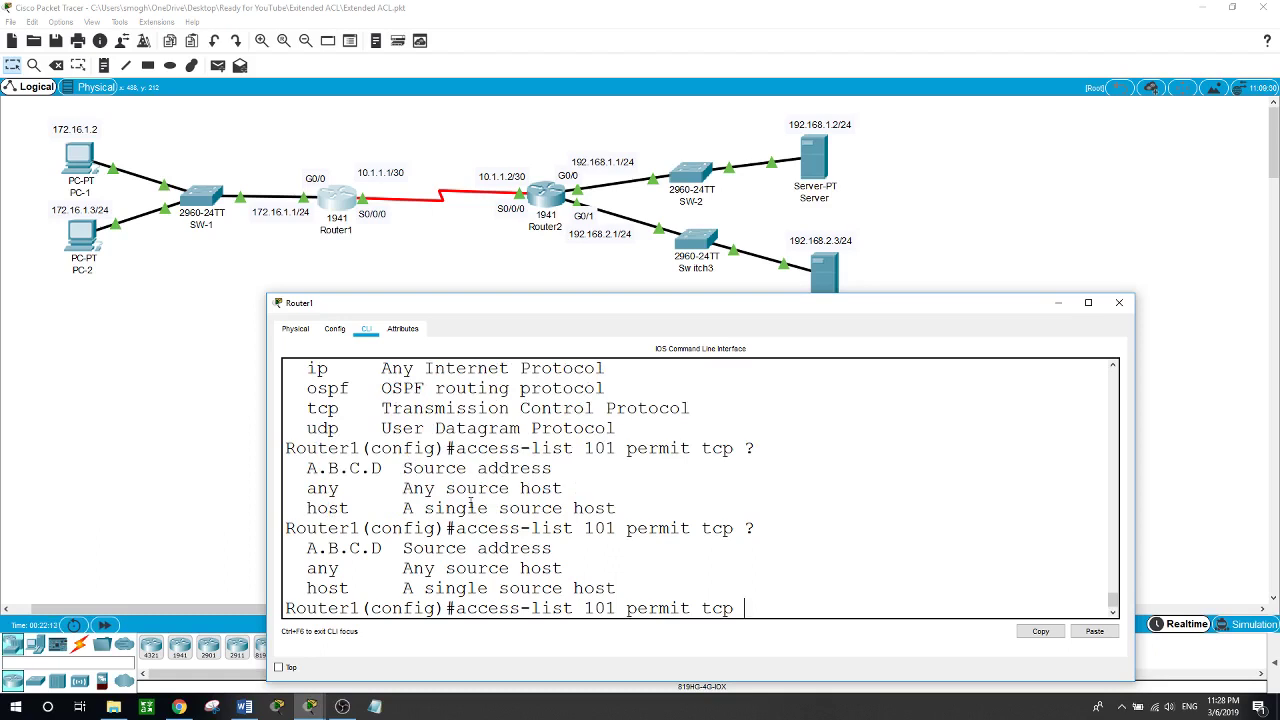
text(172.16.1.0 0.0.0.255)
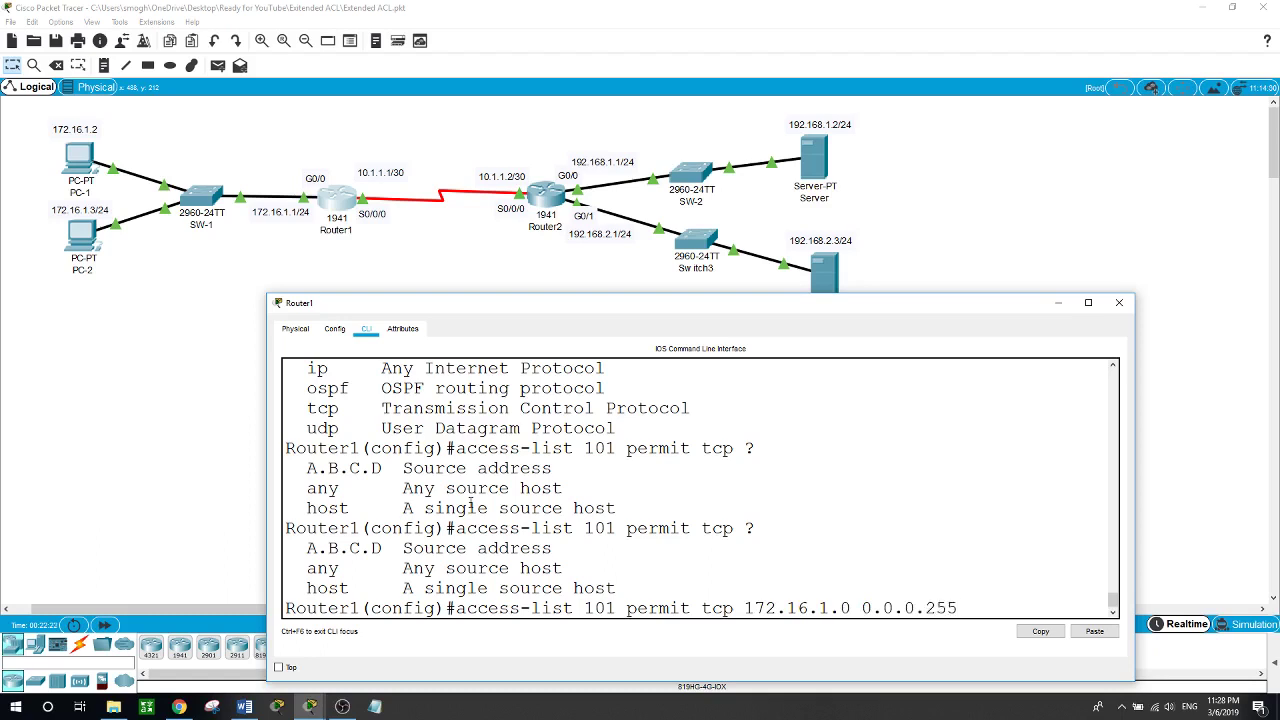
text( host 192.168.1.2)
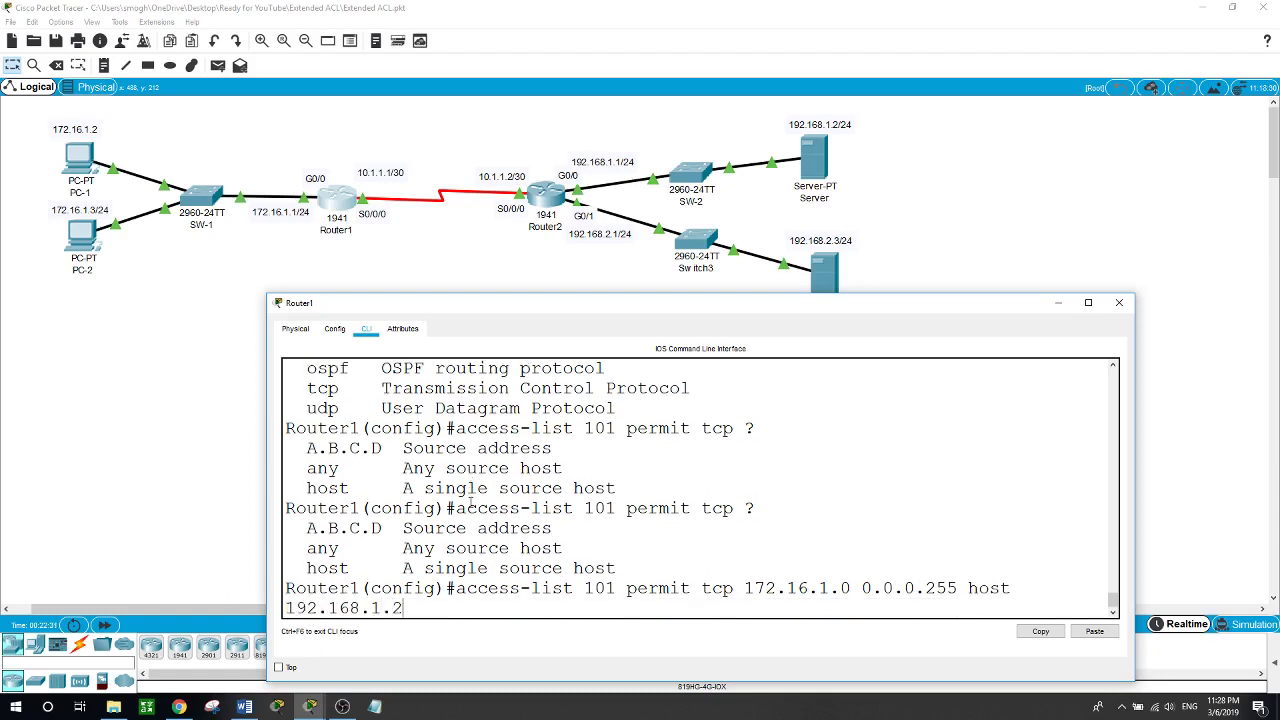
text( eq 80)
key(Return)
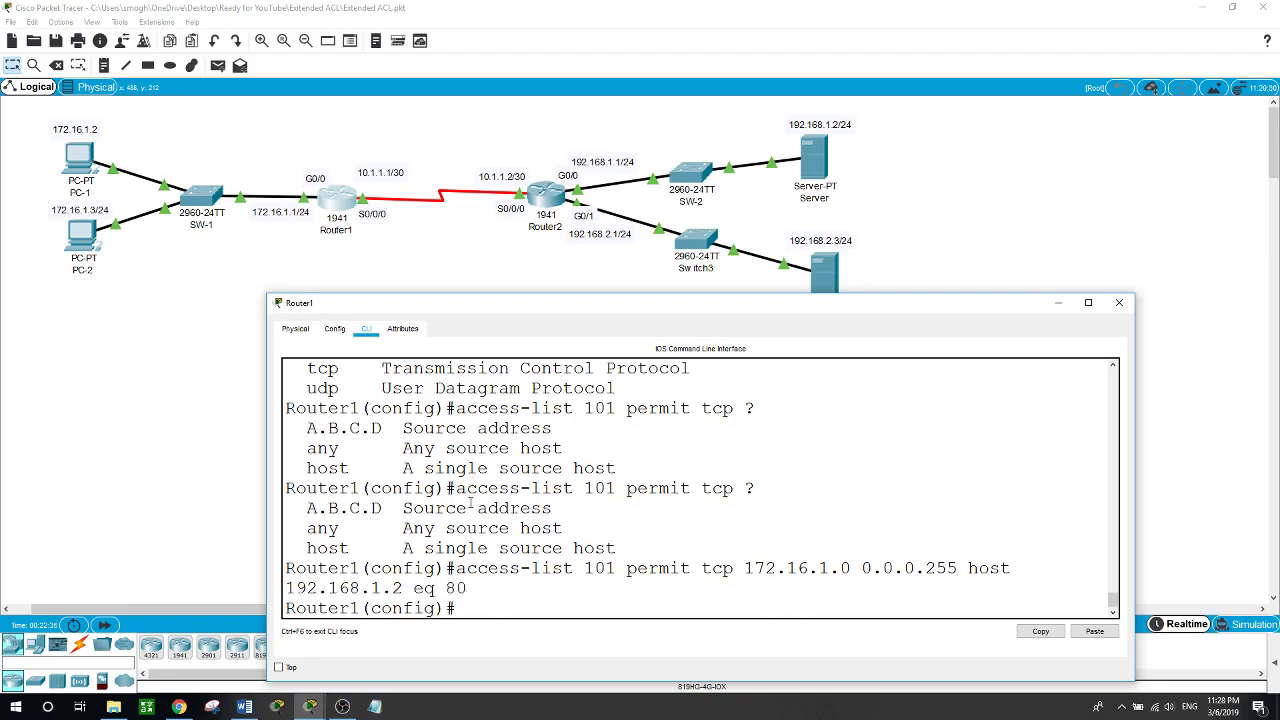
- Try to add an access-list 101 entry permitting UDP from 172.16.1.0 0.0.0.255 to host 192.168.1.2 on port 69
text(acc)
key(Tab)
text(1)
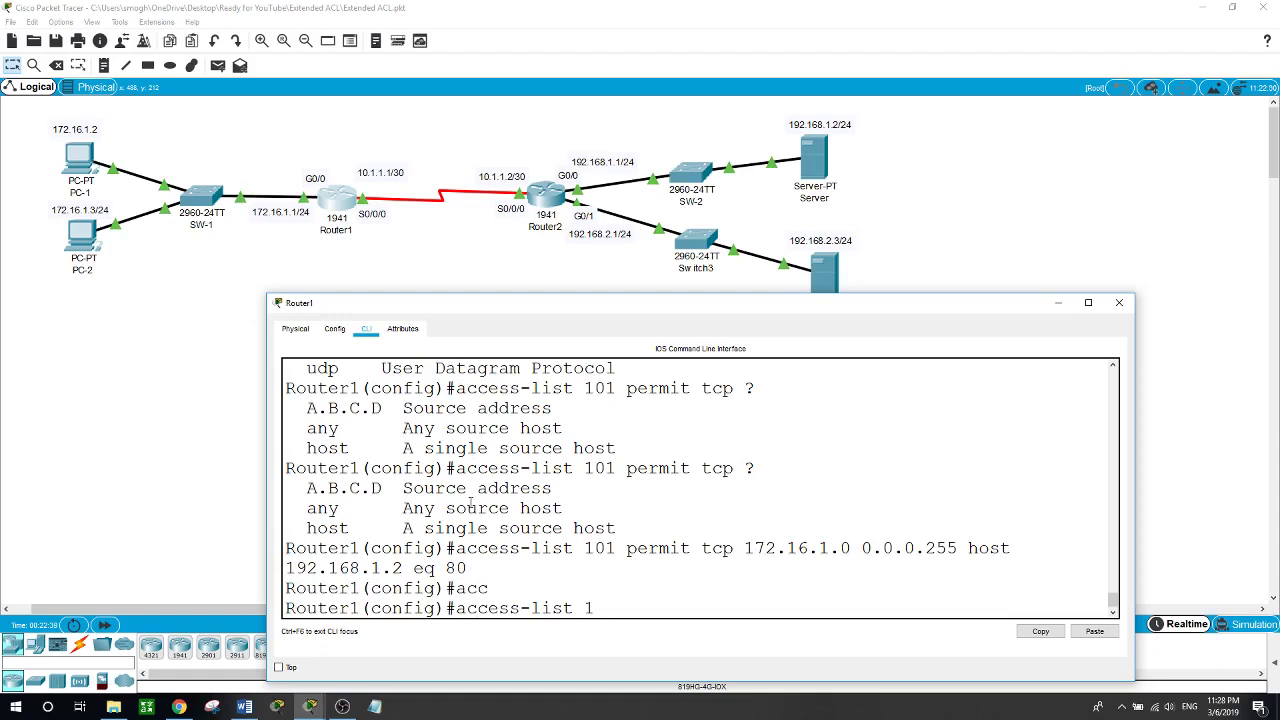
text(01 permmit udp)
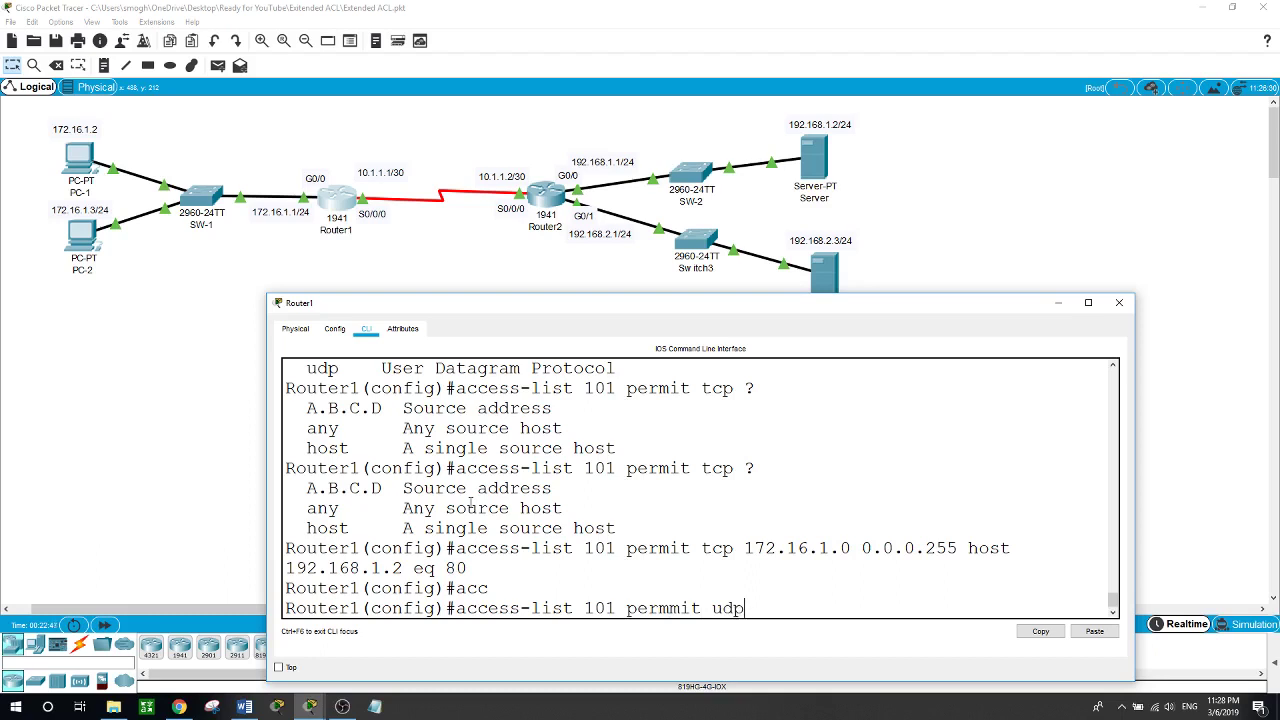
text( 172.16.1.0 0.0.0.)
text(255)
text(host)
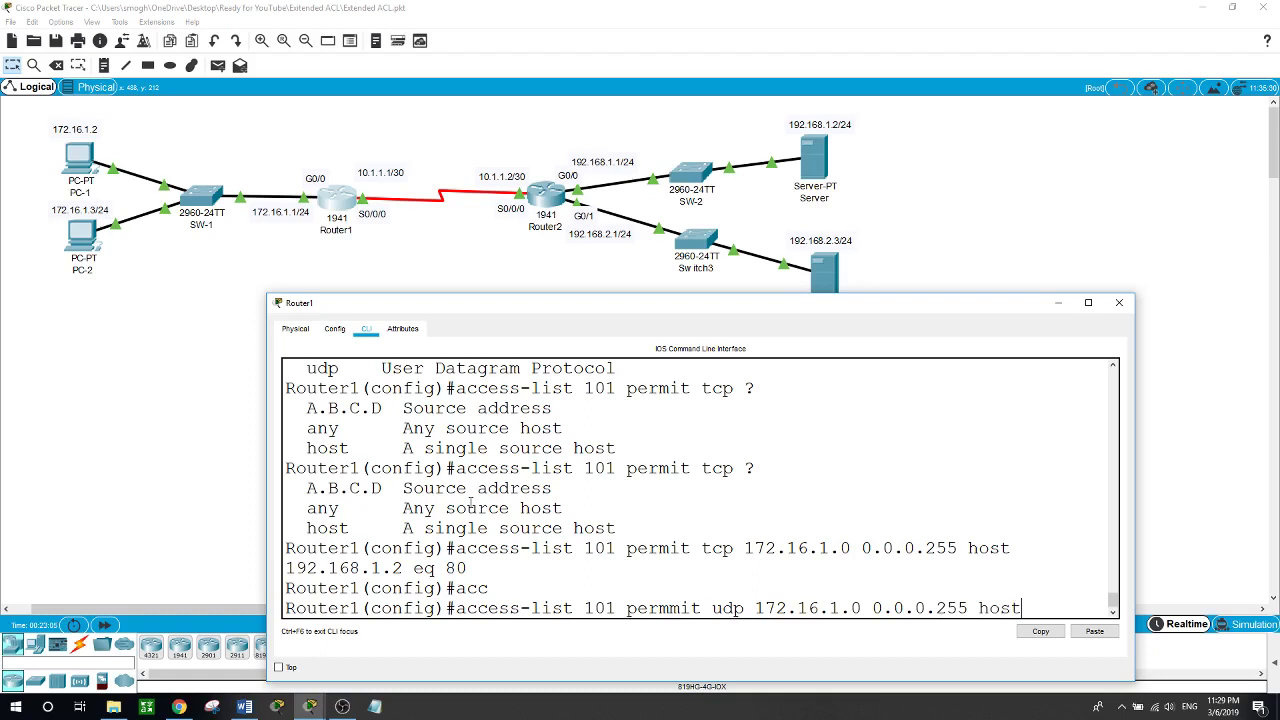
text( 192.168.1.2)
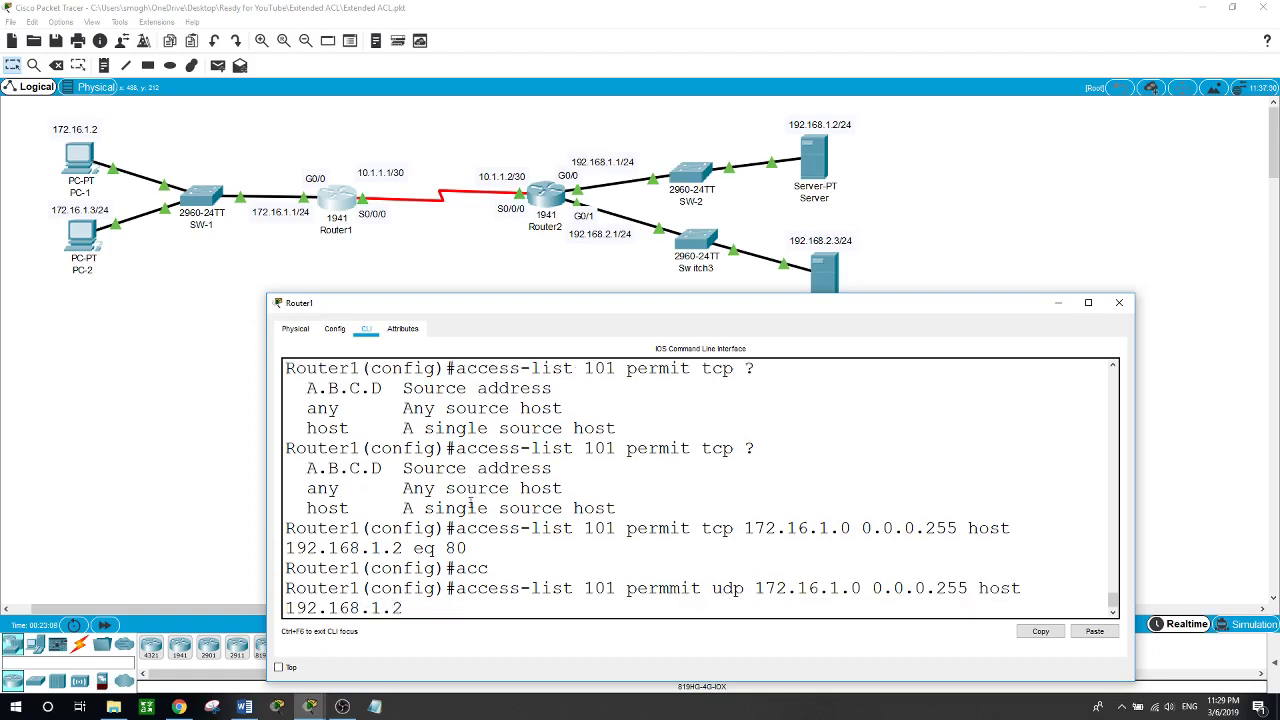
text( eq 69)
key(Return)
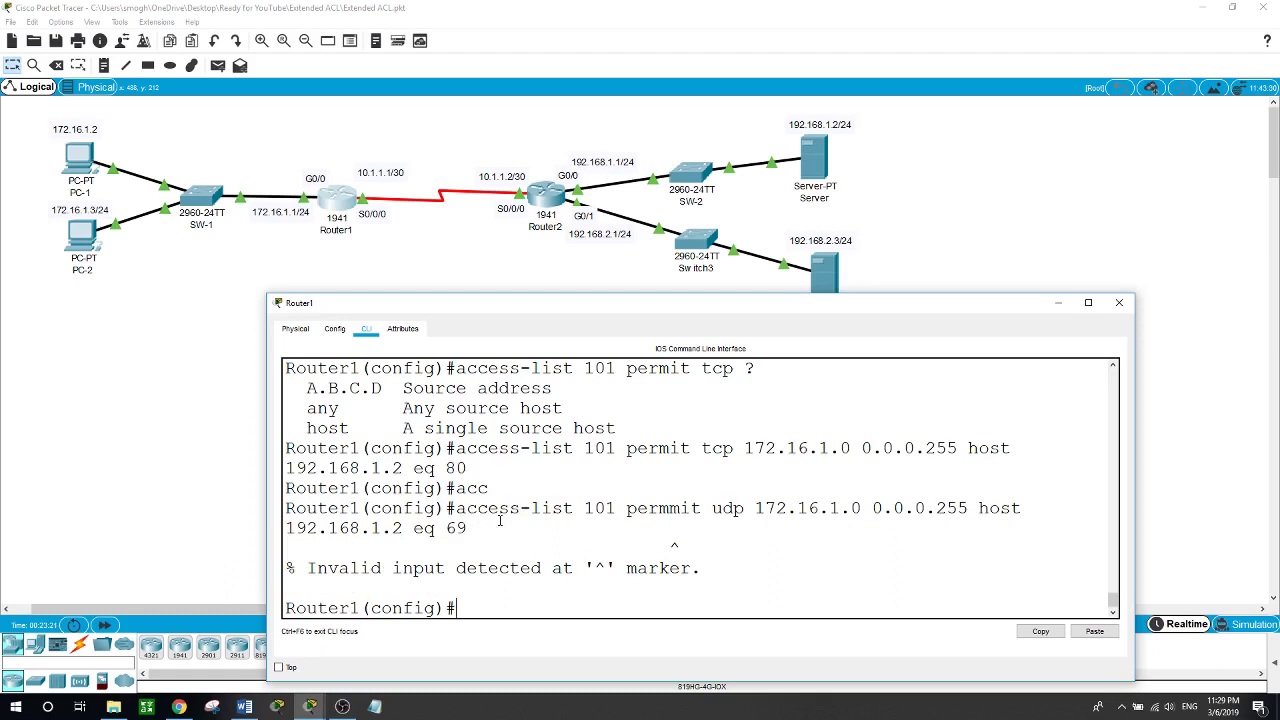
- Recall the UDP port 69 entry, correct "permmit" to "permit", and submit it
key(Up)
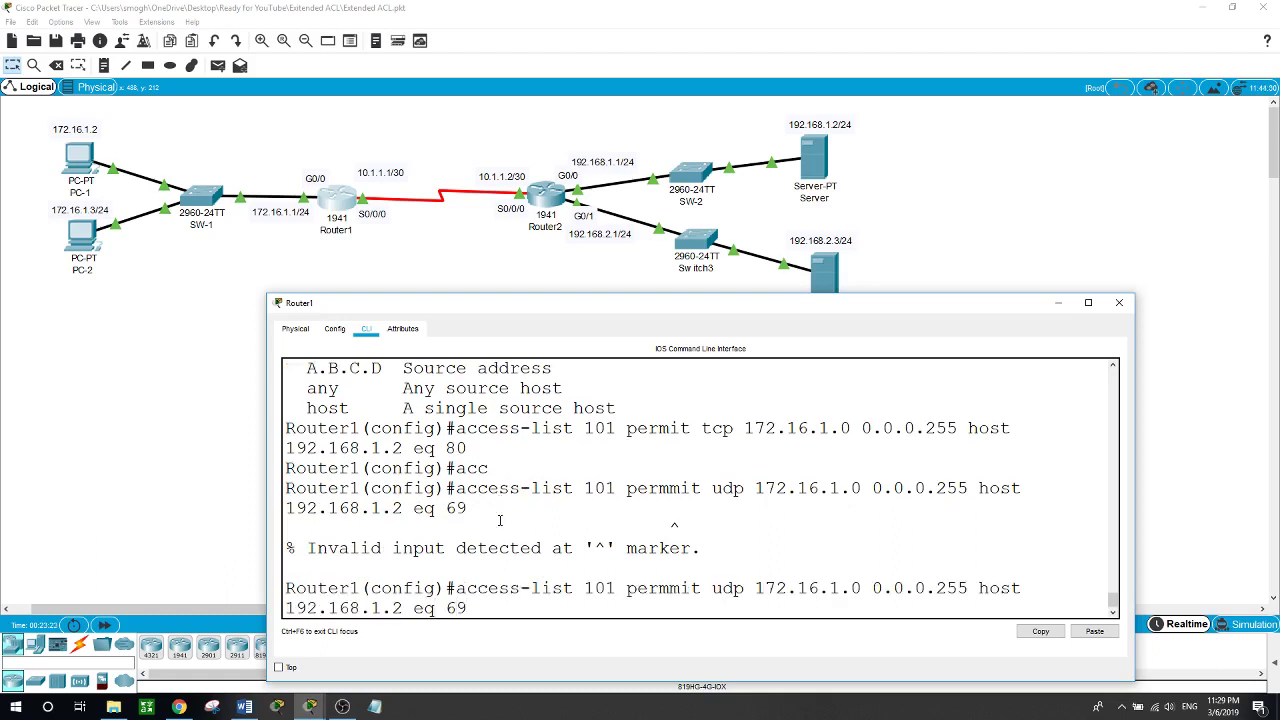
key(Left)
key(Left)
key(Left)
key(Left)
key(Left)
key(Left)
key(Left)
key(Left)
key(Left)
key(Left)
key(Left)
key(Left)
key(Left)
key(Left)
key(Left)
key(Left)
key(Left)
key(Left)
key(Left)
key(Left)
key(BackSpace)
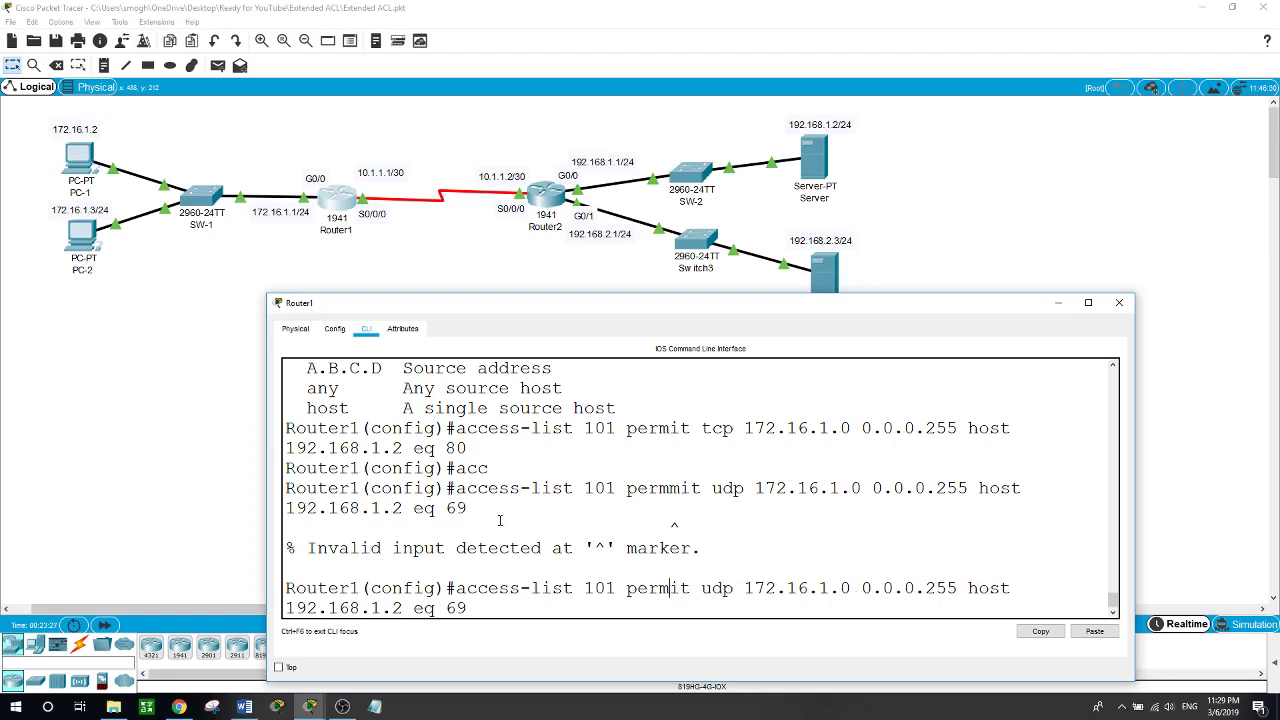
key(Return)
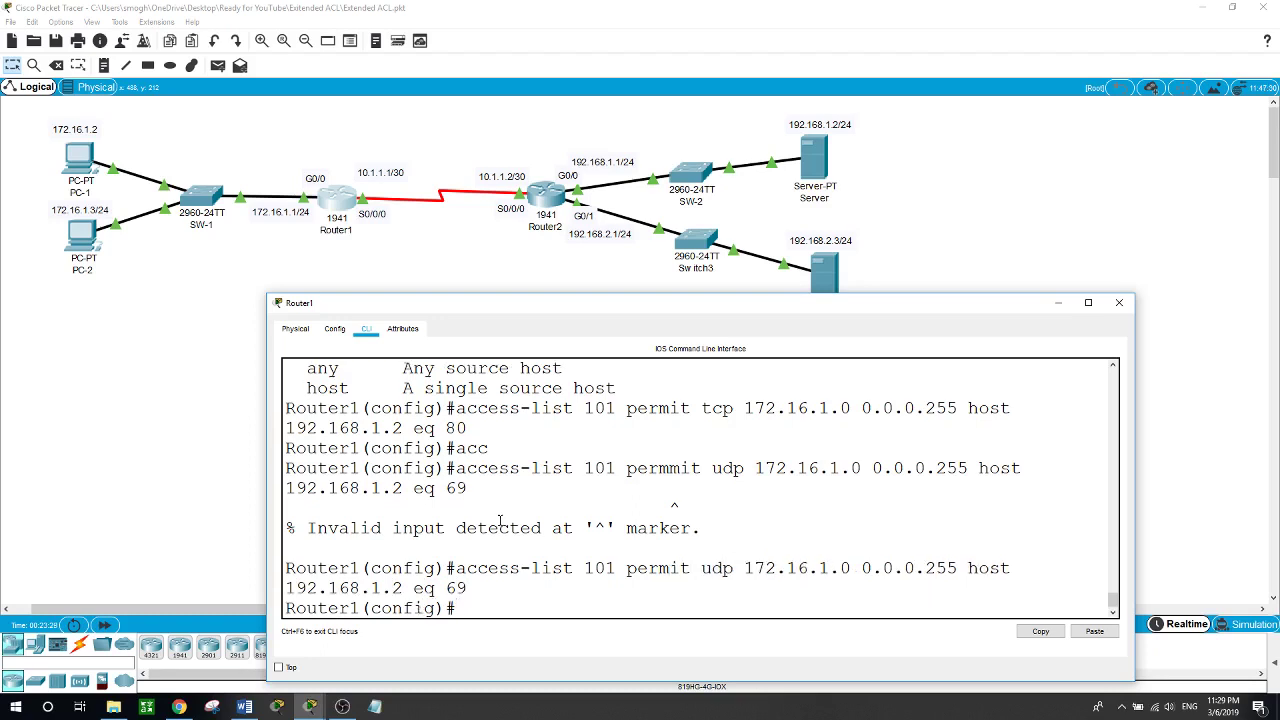
- Add an access-list 101 entry denying all IP traffic from 172.16.1.0 0.0.0.255 to host 192.168.1.2
text(acc)
key(Tab)
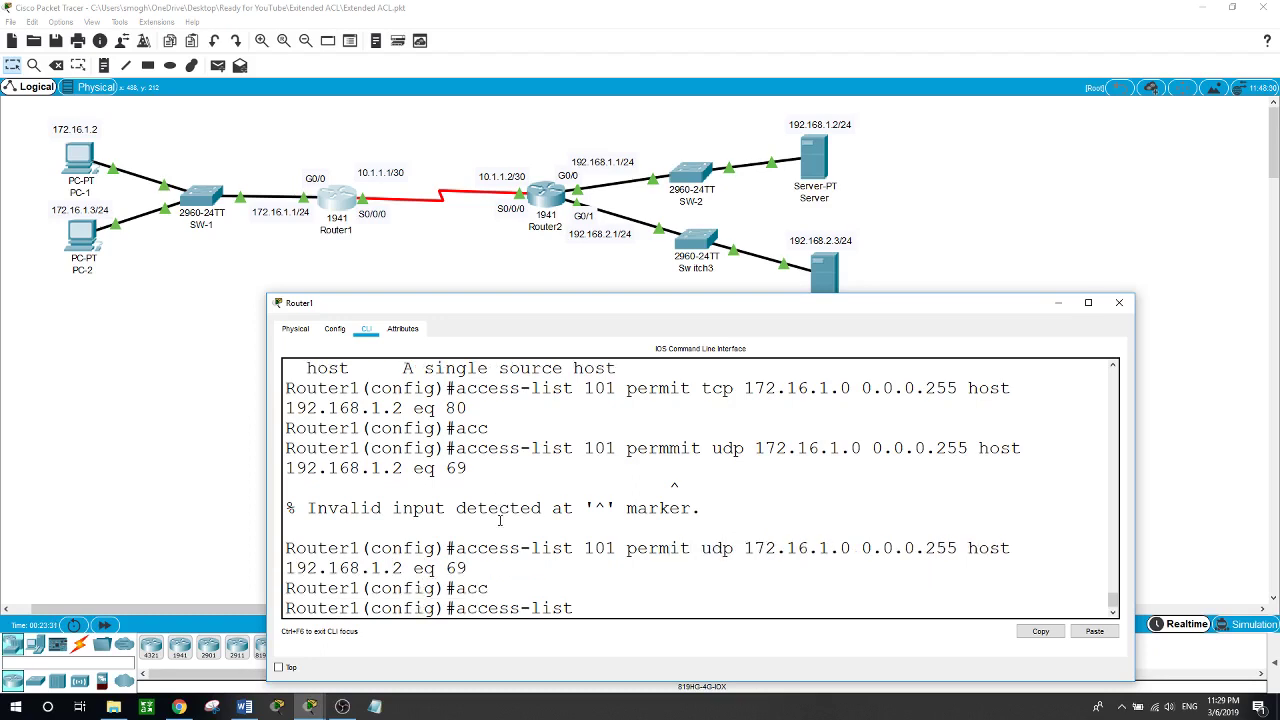
text(101 deny ip 172.16.)
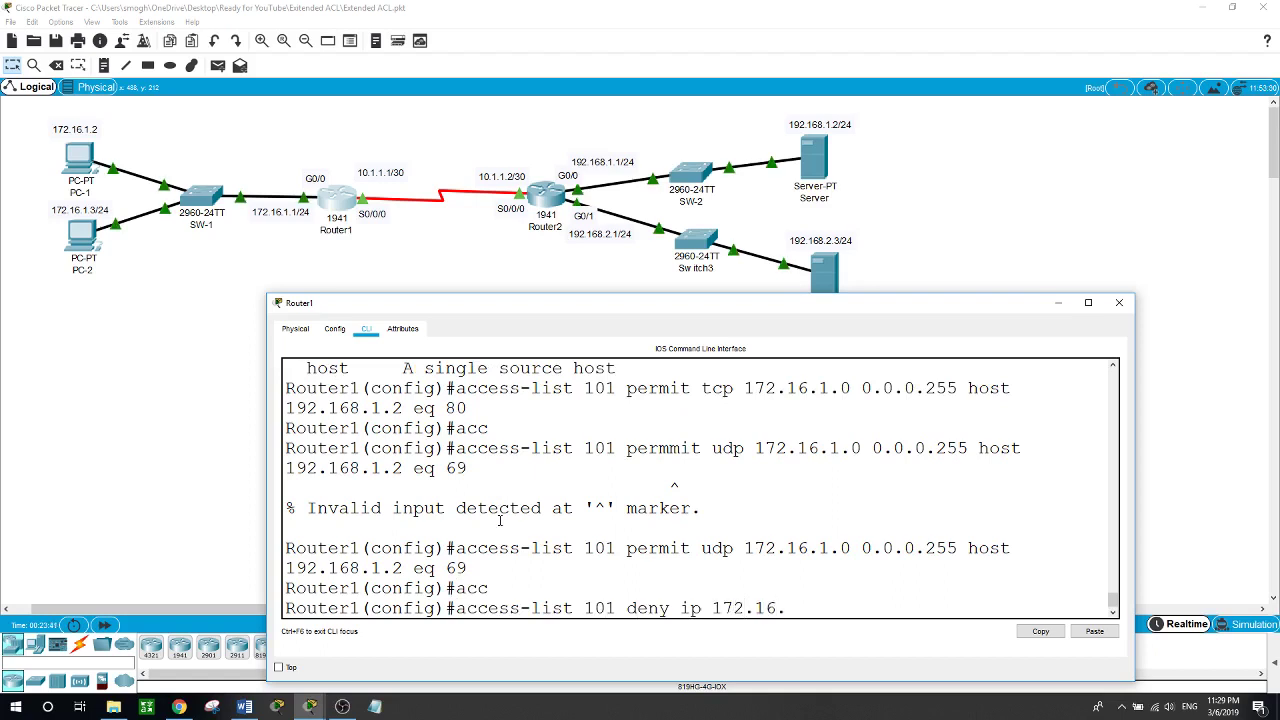
text(1.0 0.0.0)
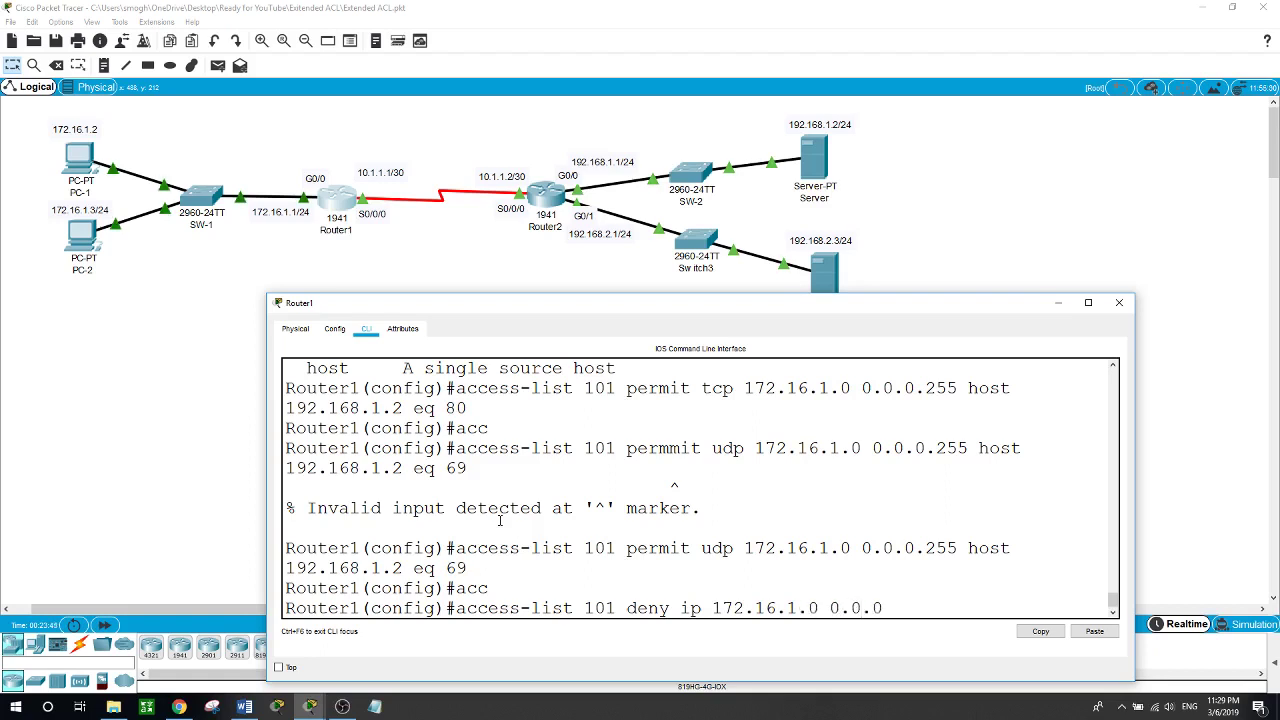
text(.255)
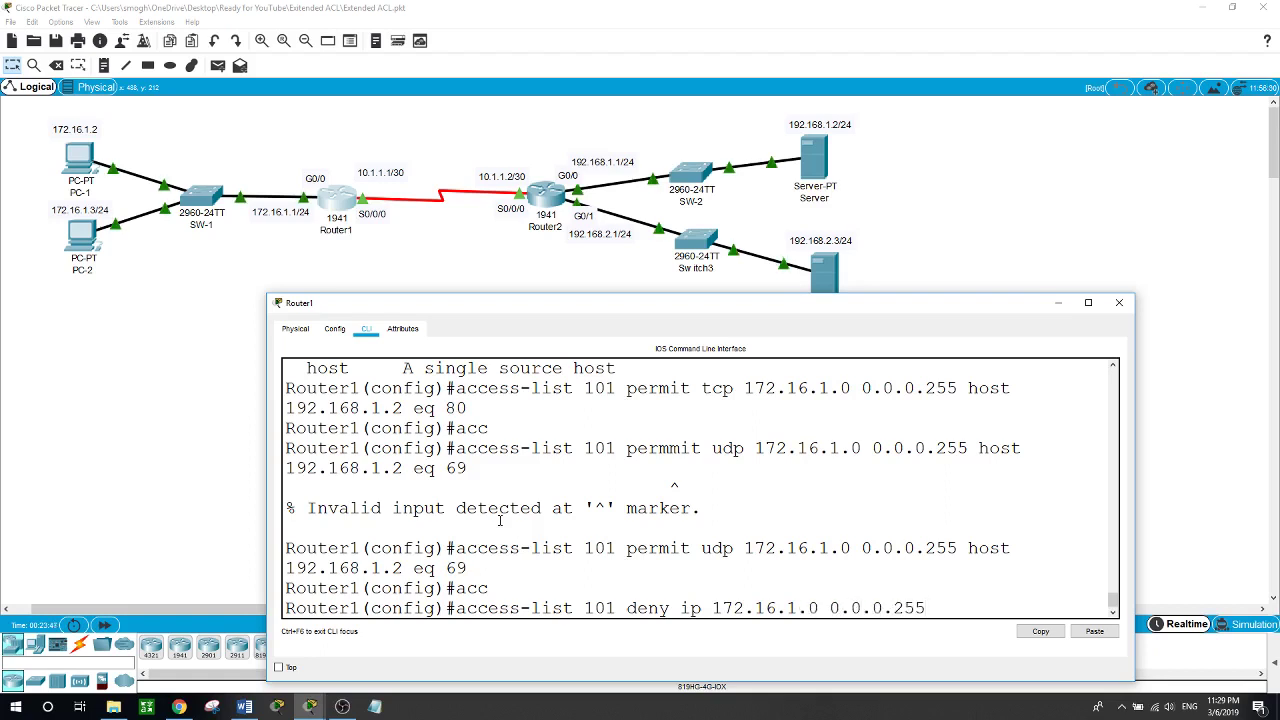
text( host 192.168.1.2)
key(Return)
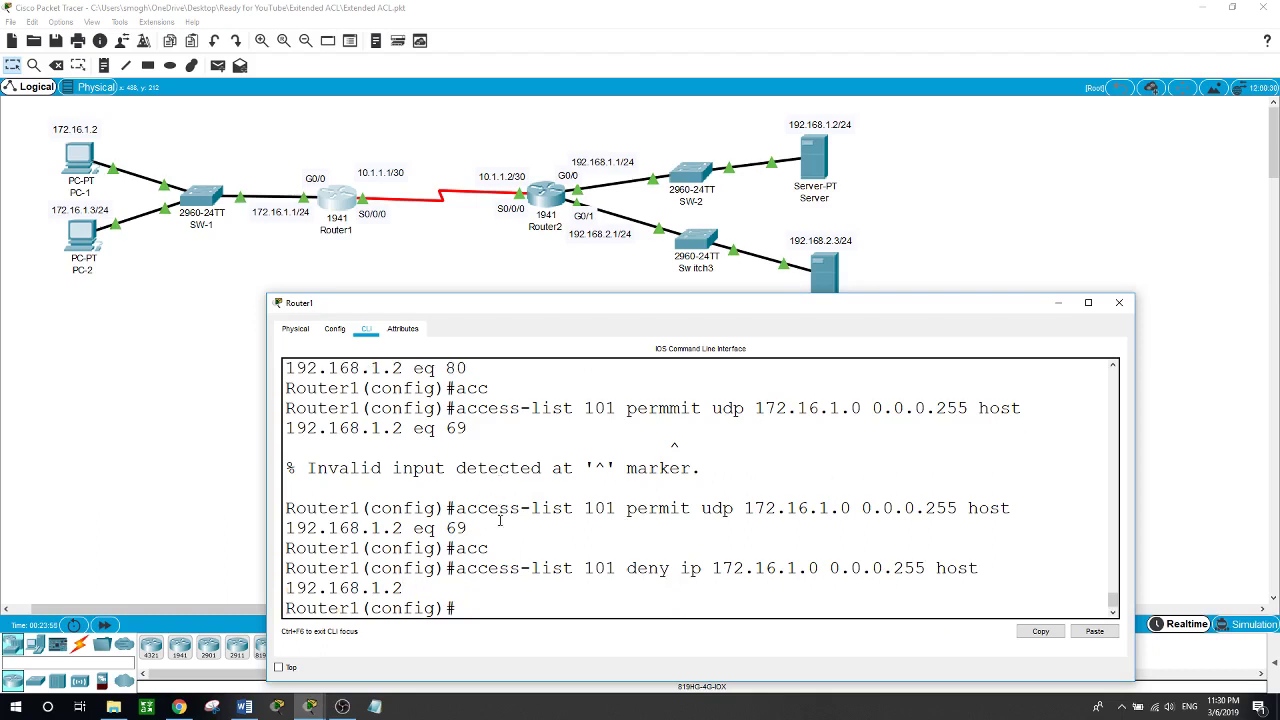
- Add an access-list 101 entry permitting all IP traffic from 172.16.1.0 0.0.0.255 to any destination
text(acc)
key(Tab)
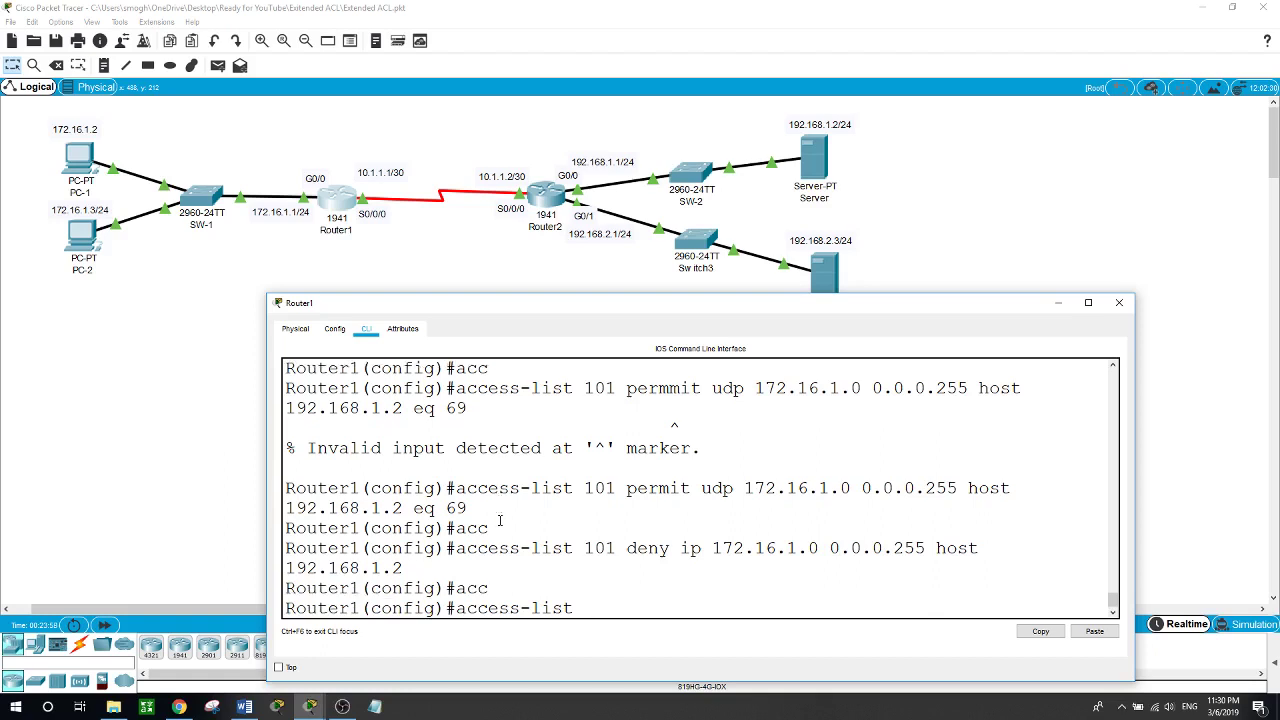
text(101 permit ip 172.16.1.)
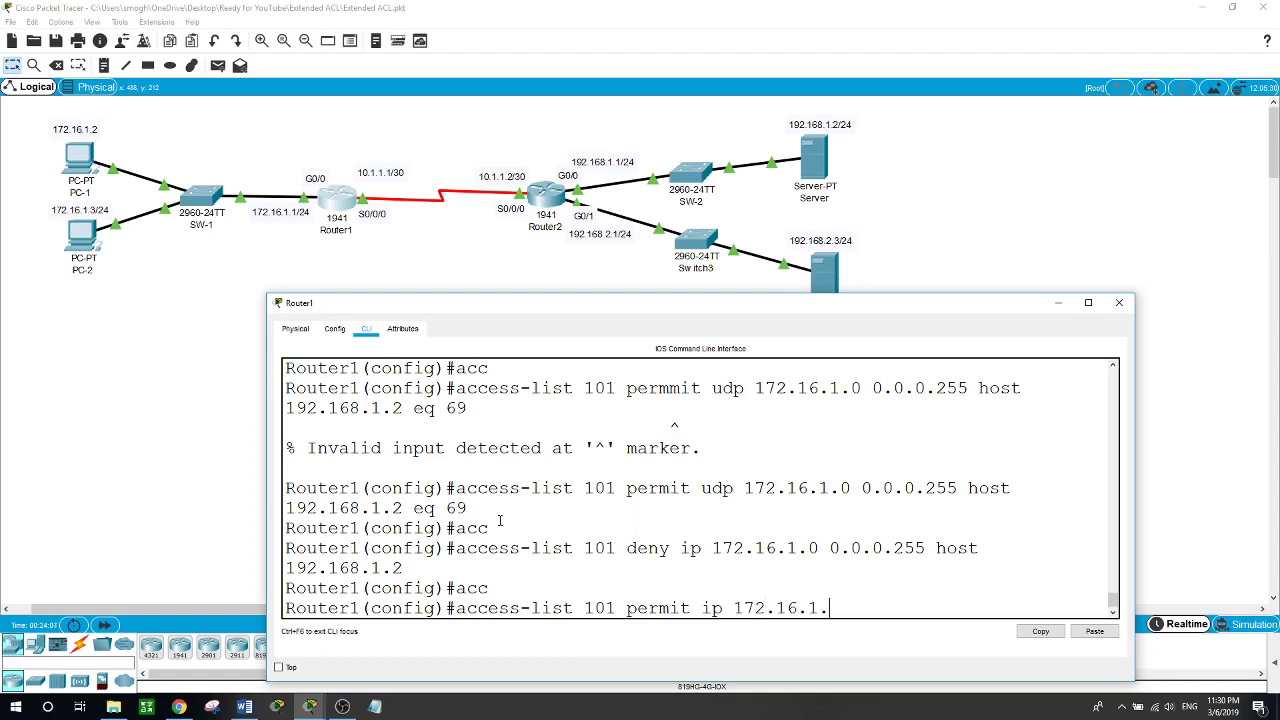
text(0 0.0.0.255 any)
key(Return)
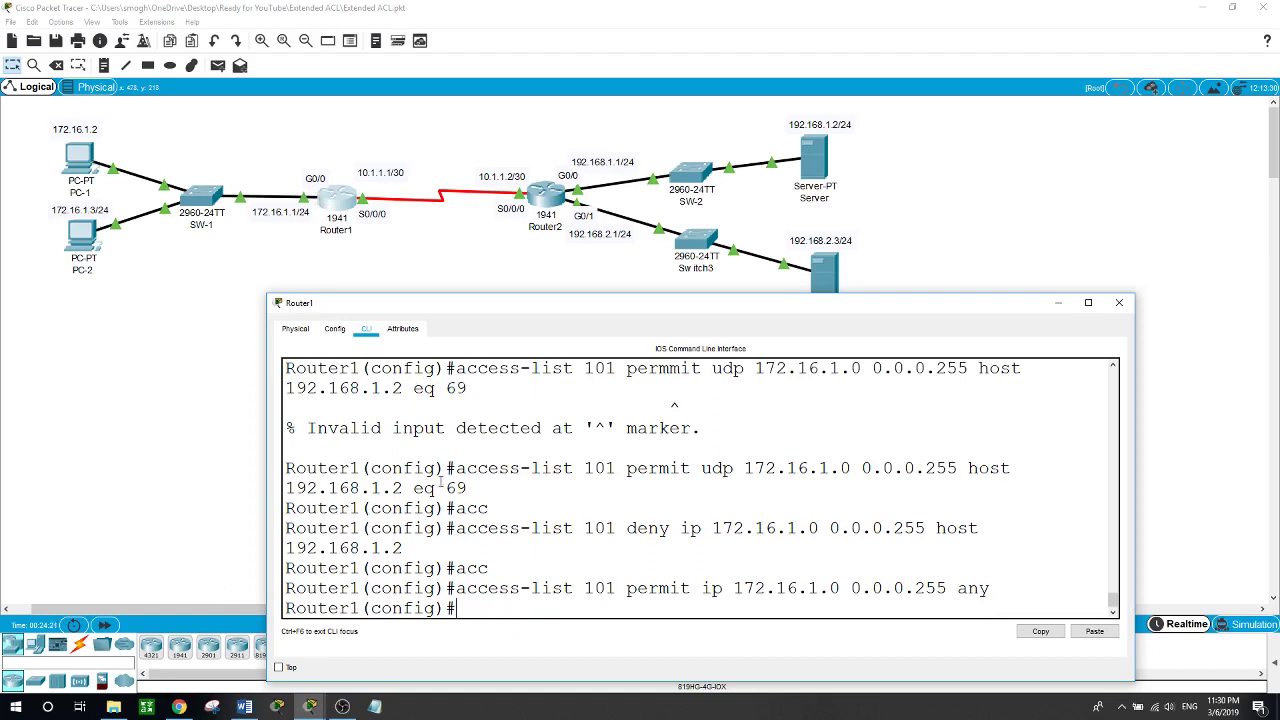
- Apply access list 101 inbound on Router1's interface g0/0 and exit back to privileged EXEC mode
text(int g0/0)
key(Return)
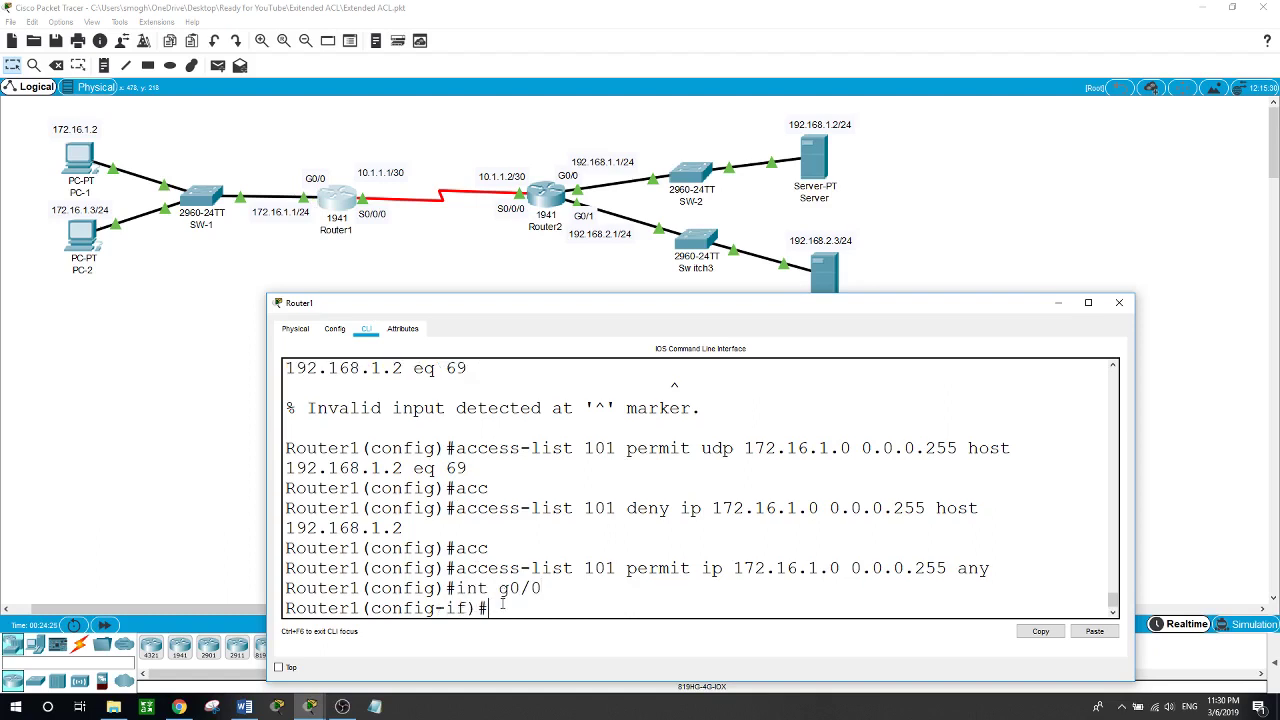
text(ip)
key(Tab)
text(ac)
key(Tab)
text(101 in)
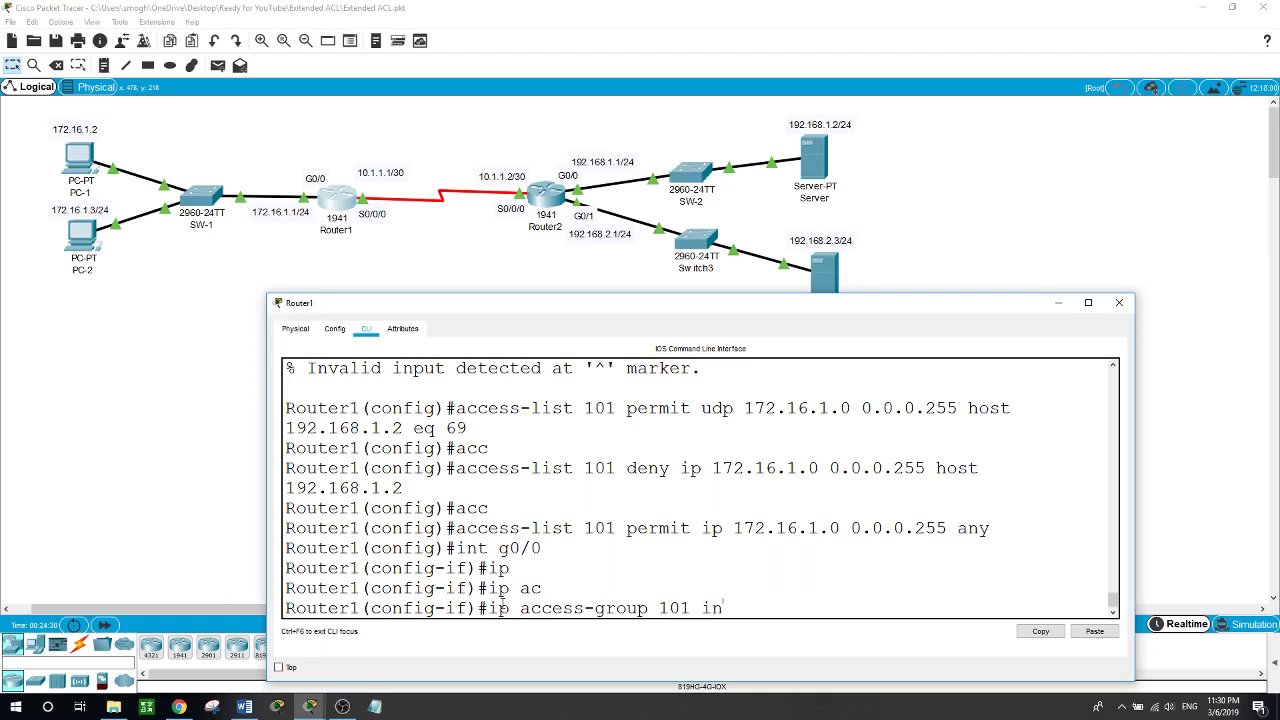
key(Return)
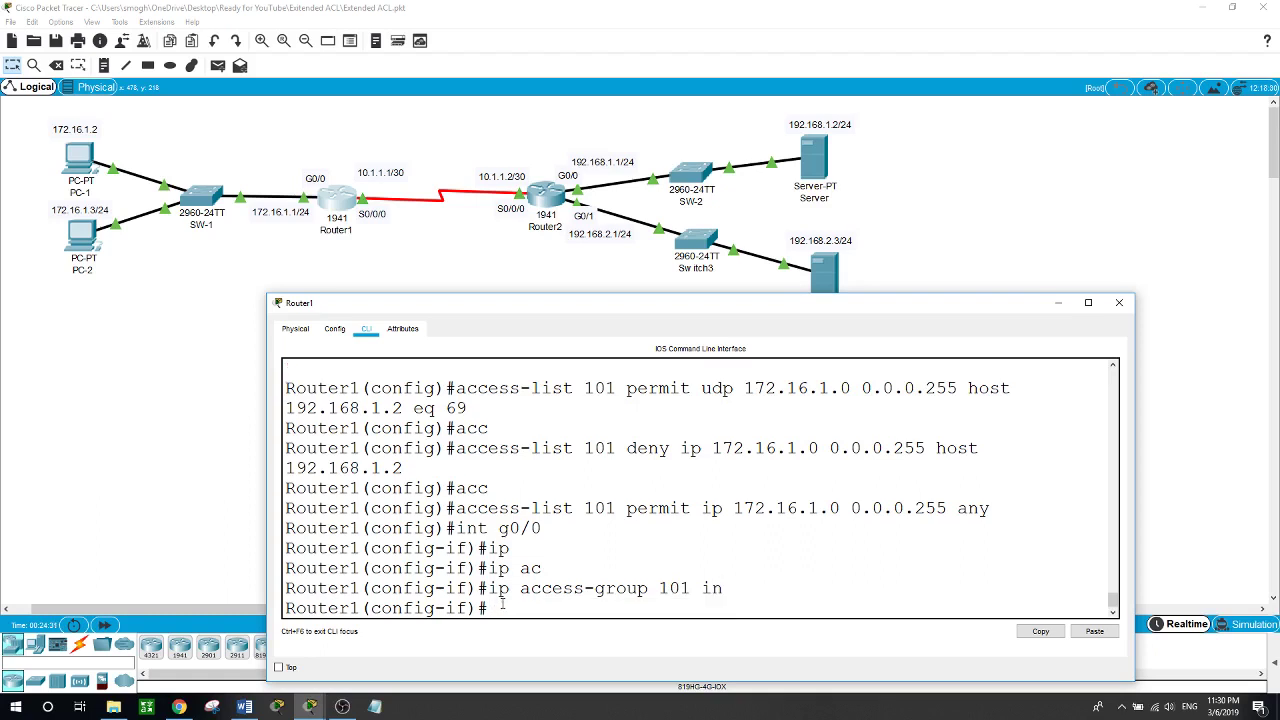
text(exit)
key(Return)
text(exit)
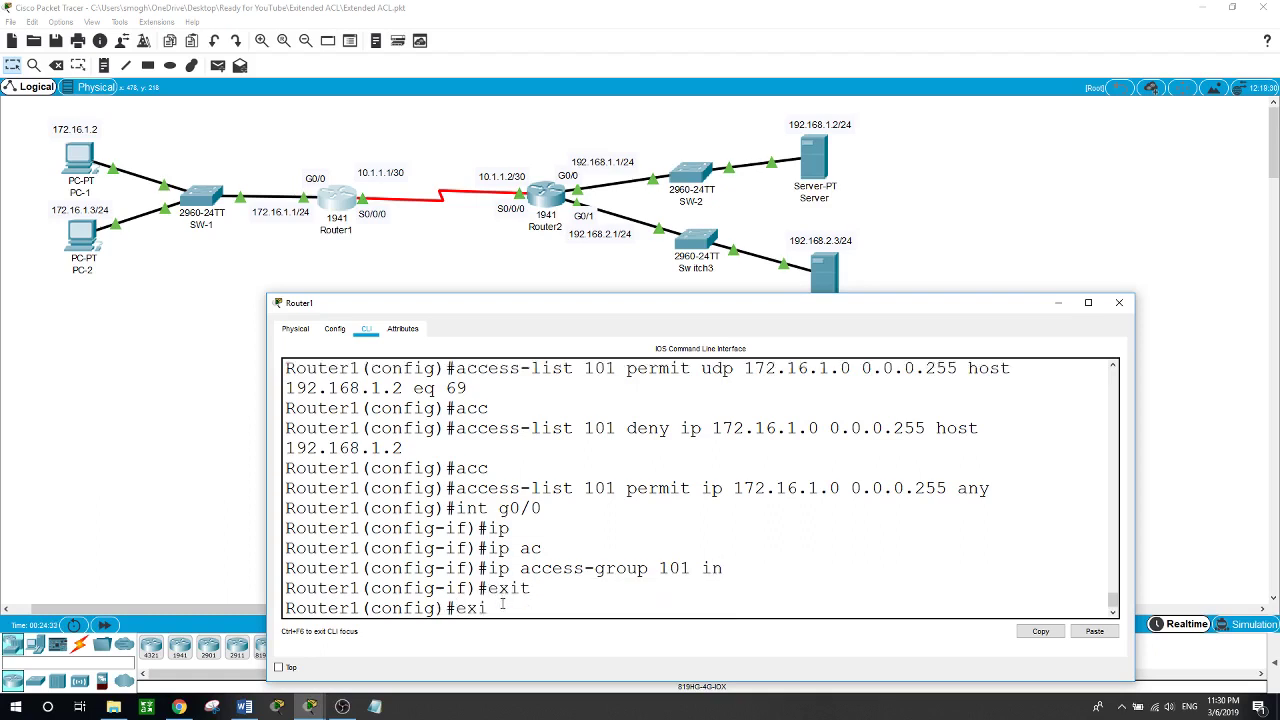
key(Return)
key(Return)
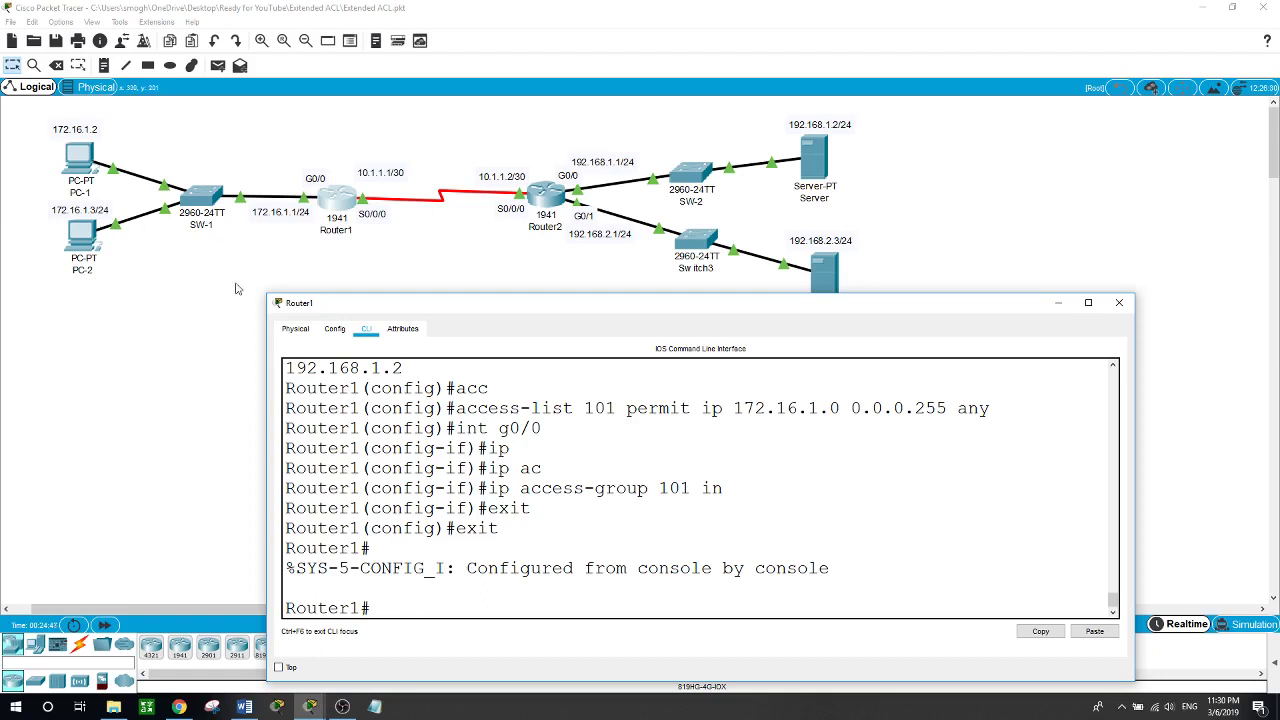
- Test the access list by pinging 192.168.1.2 from PC-2's Command Prompt
click(203, 313)
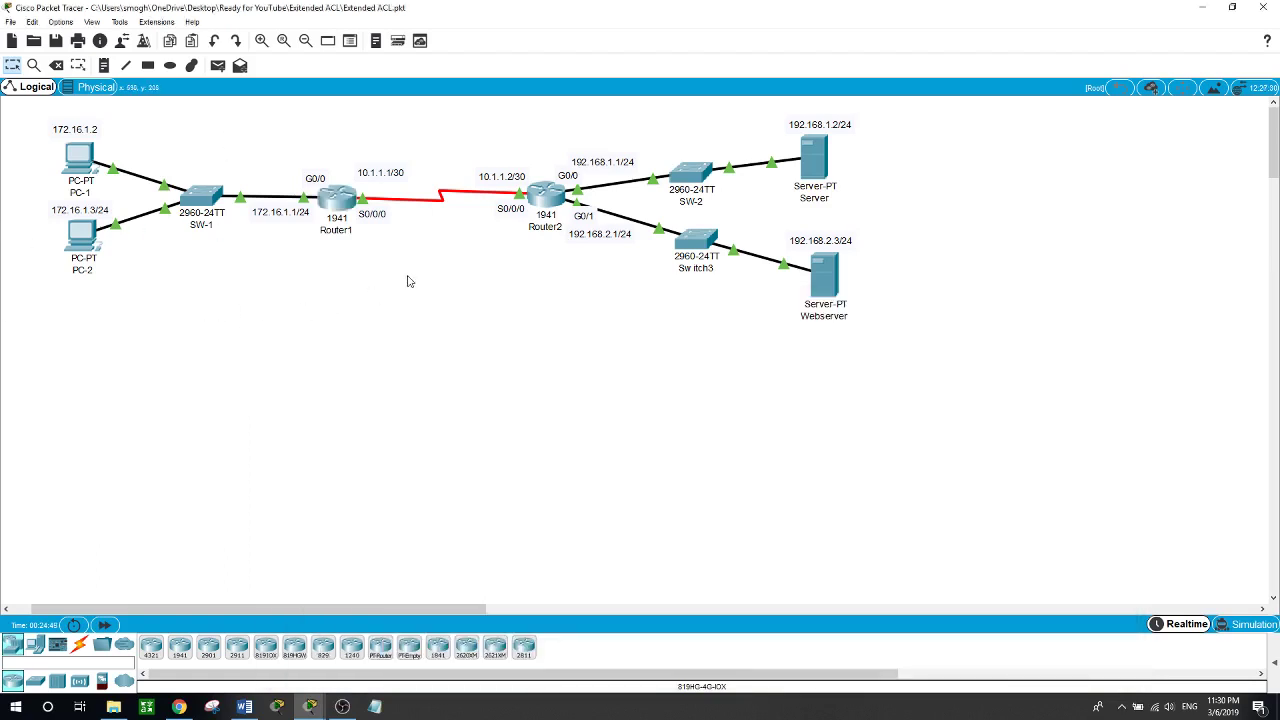
mouse_move(824, 156)
click(80, 235)
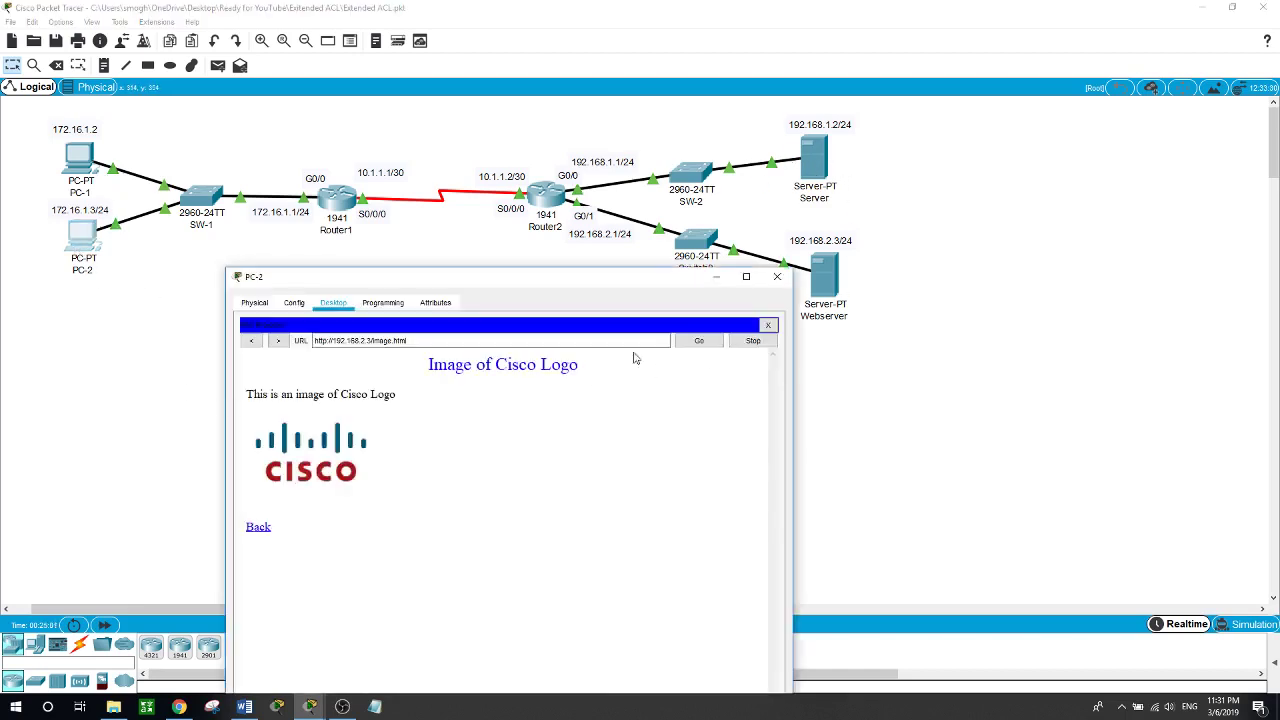
click(768, 325)
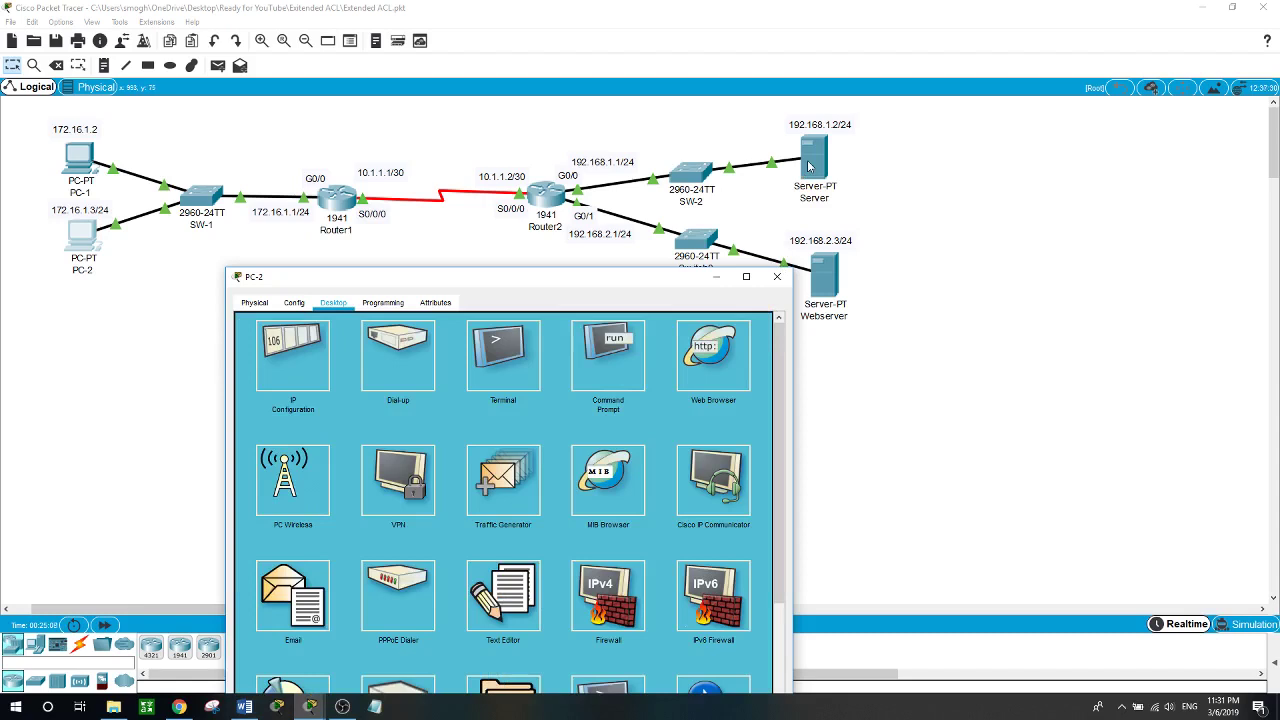
click(598, 350)
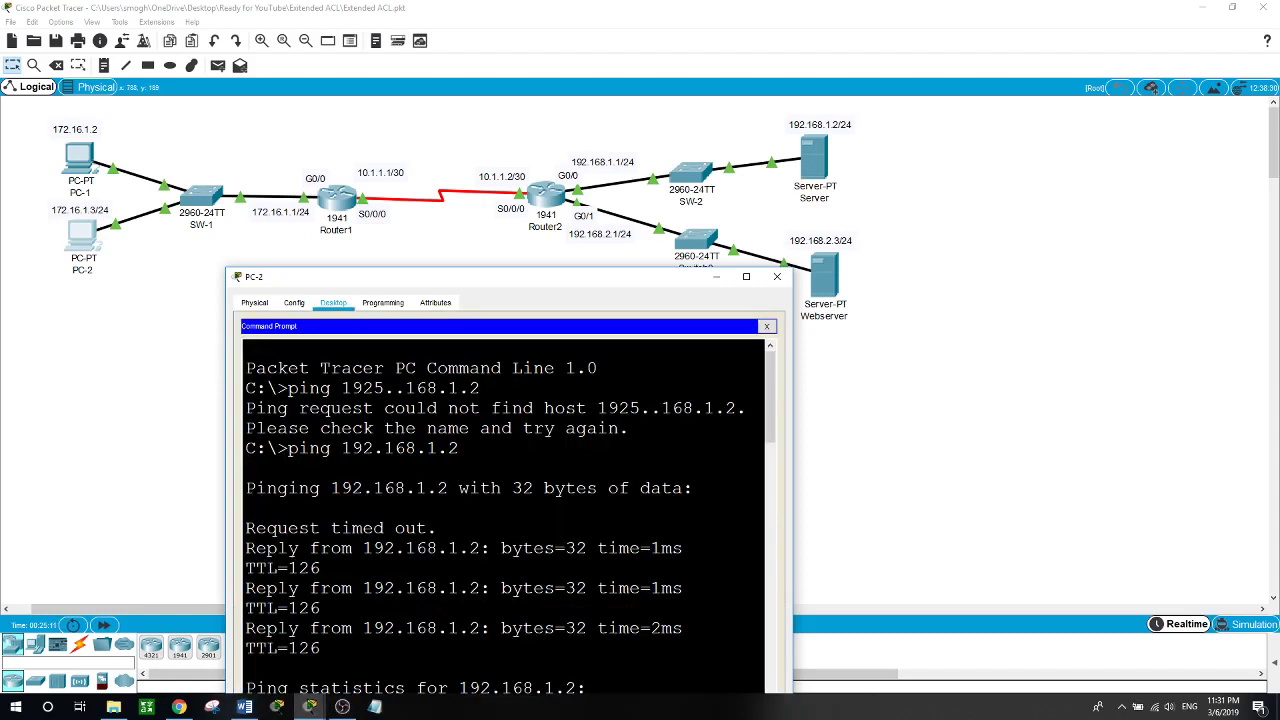
scroll(505, 515, down, 3)
scroll(505, 515, down, 10)
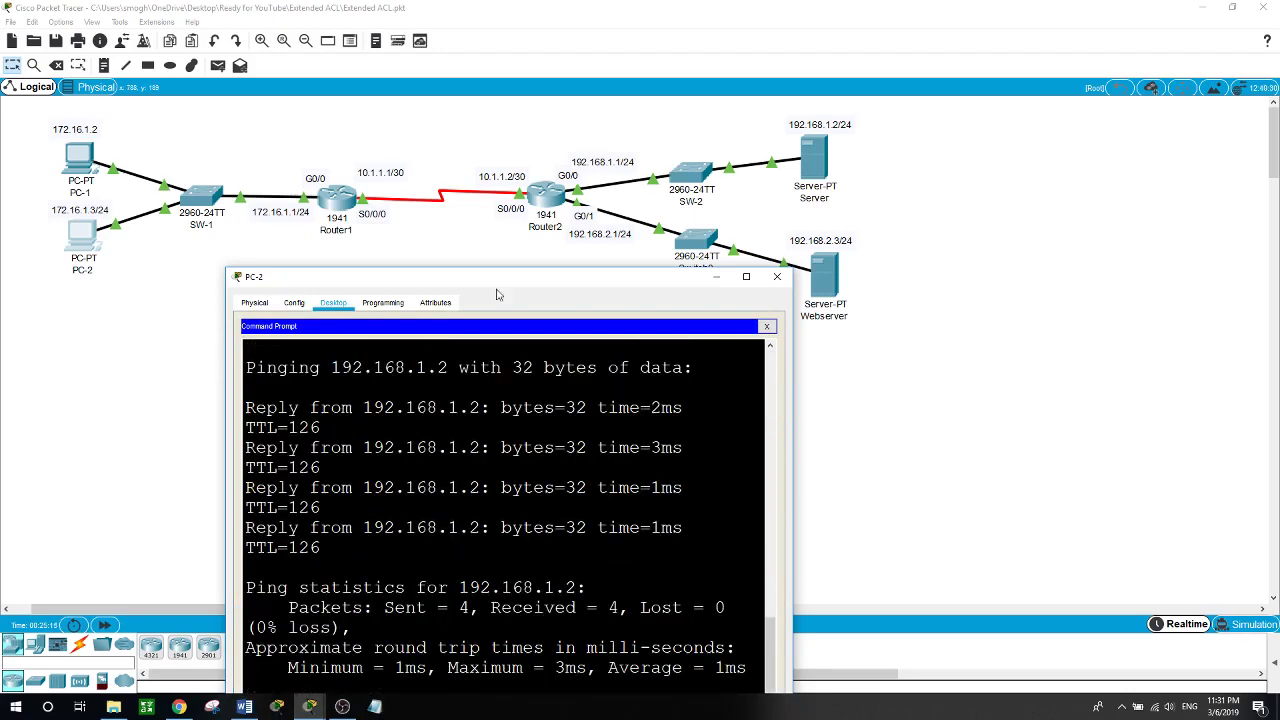
mouse_move(511, 270)
mouse_down()
mouse_move(511, 338)
mouse_move(500, 251)
mouse_up()
text(ping 19)
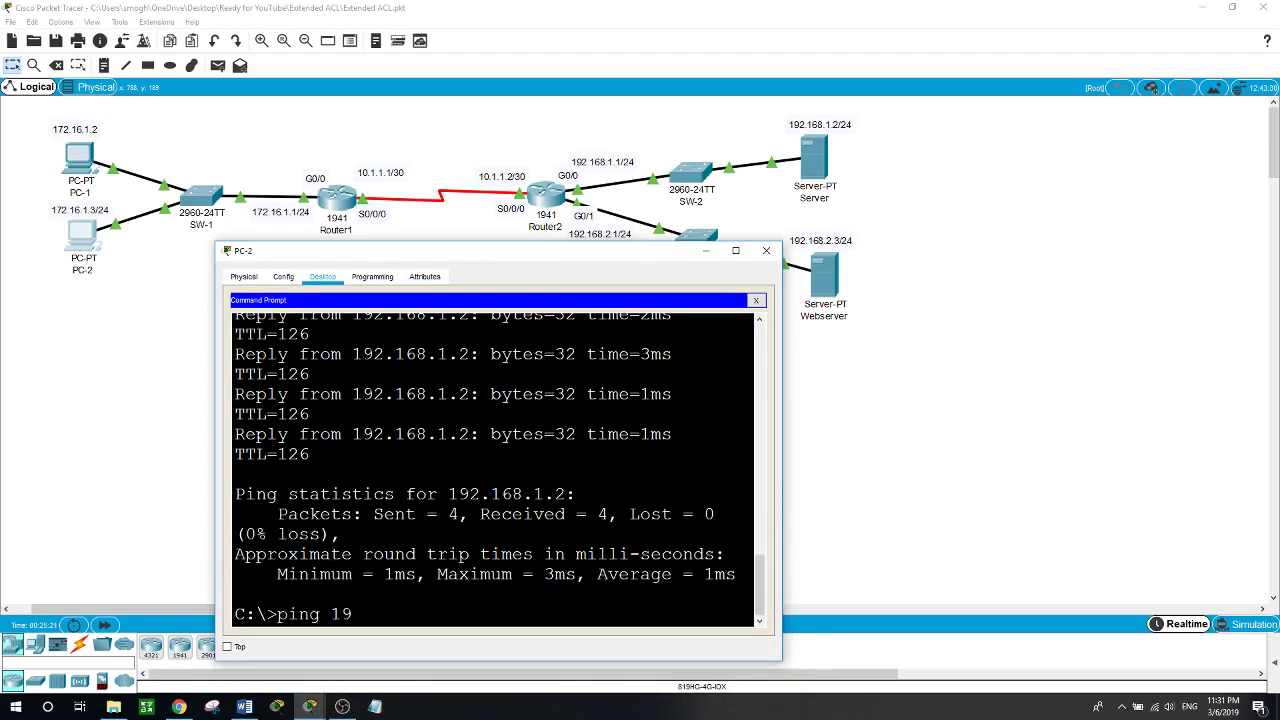
text(2.168.1.2)
key(Return)
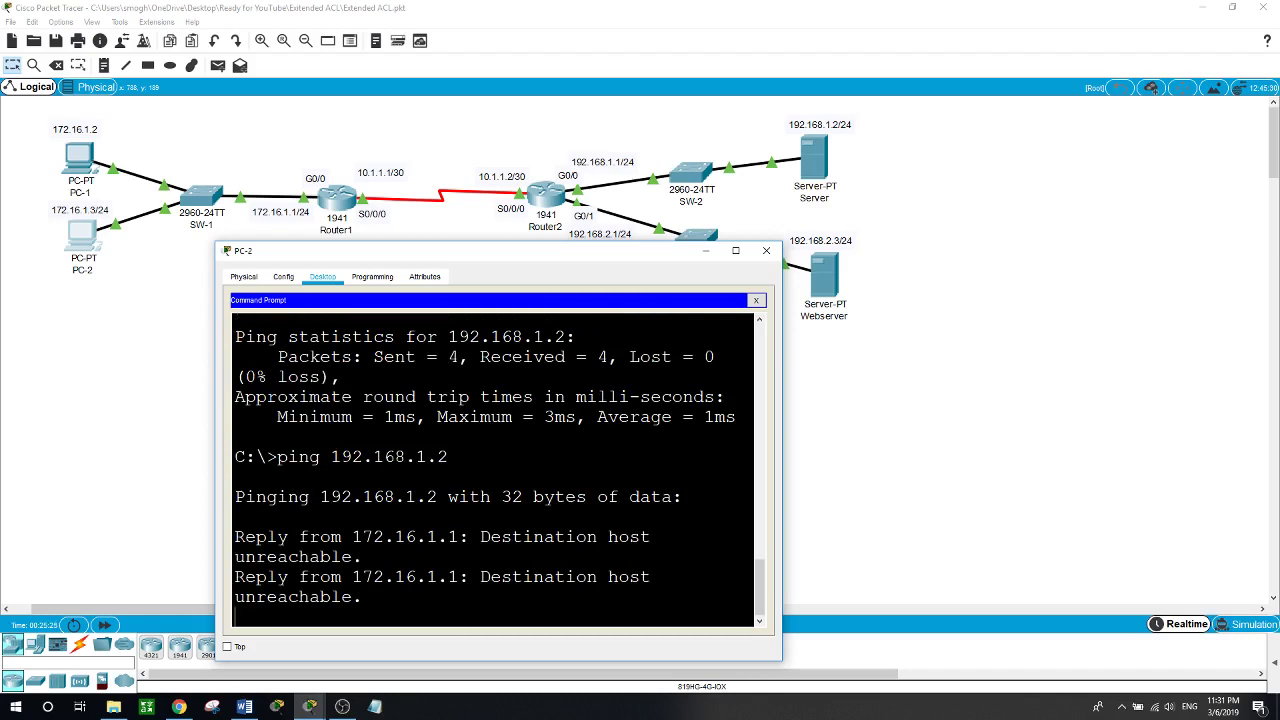
- Ping 192.168.1.2 from PC-1's Command Prompt to test the access list there as well
click(81, 162)
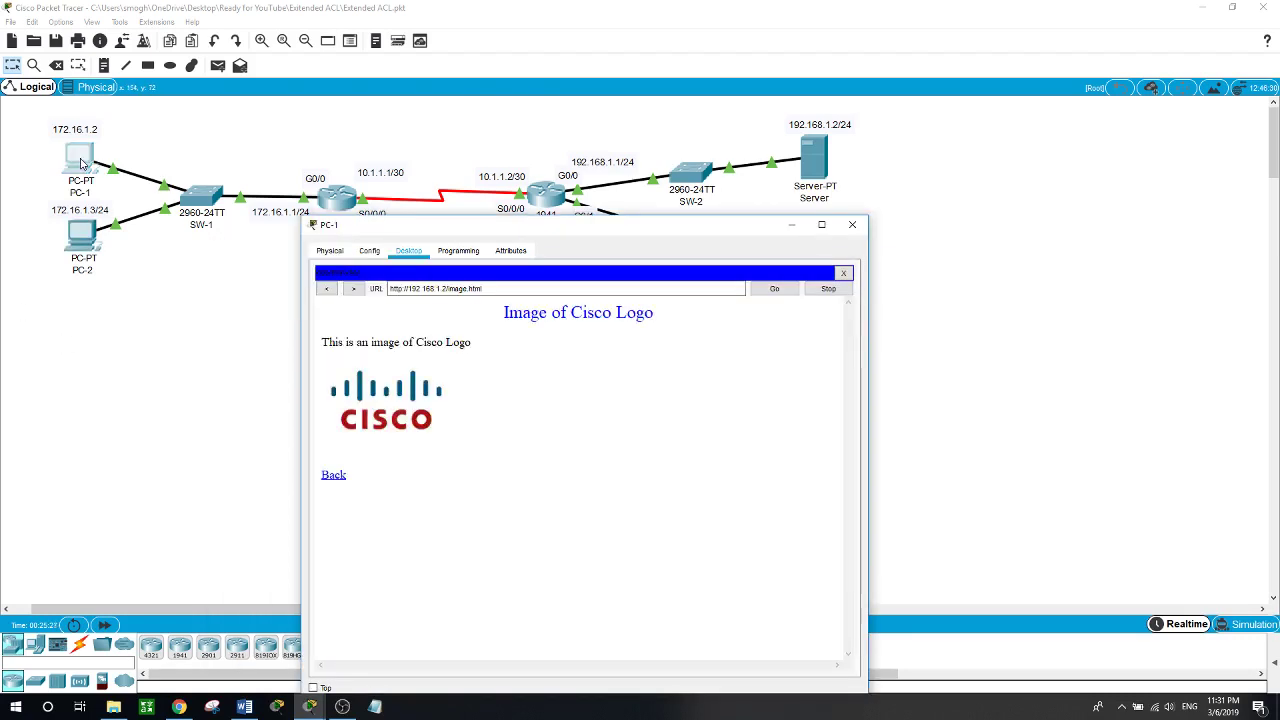
click(843, 273)
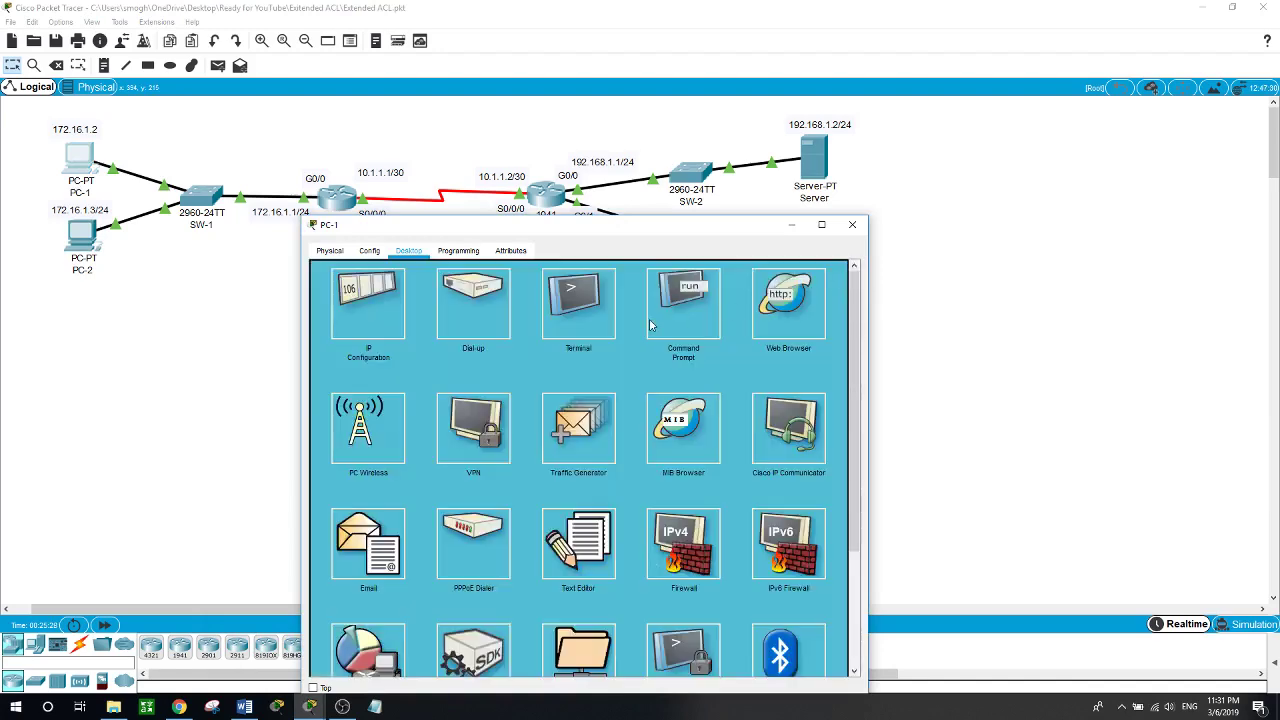
click(683, 300)
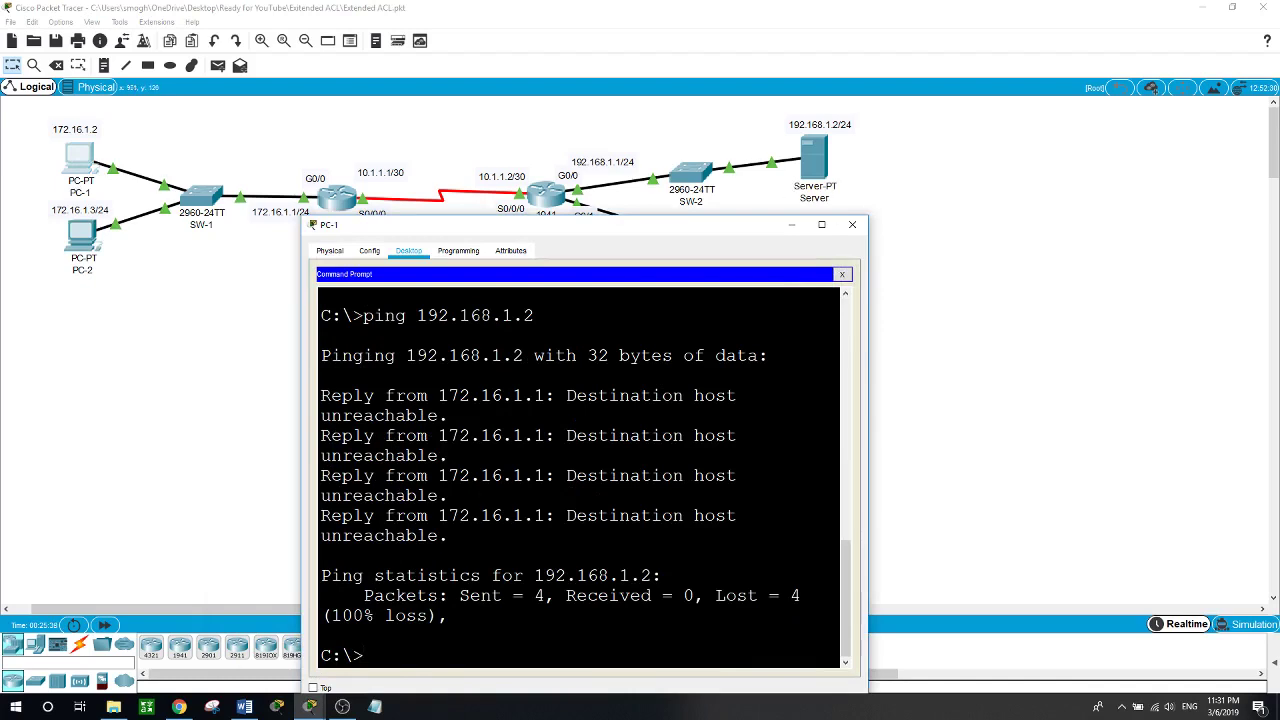
text(ping 192.168.1.2)
key(Return)
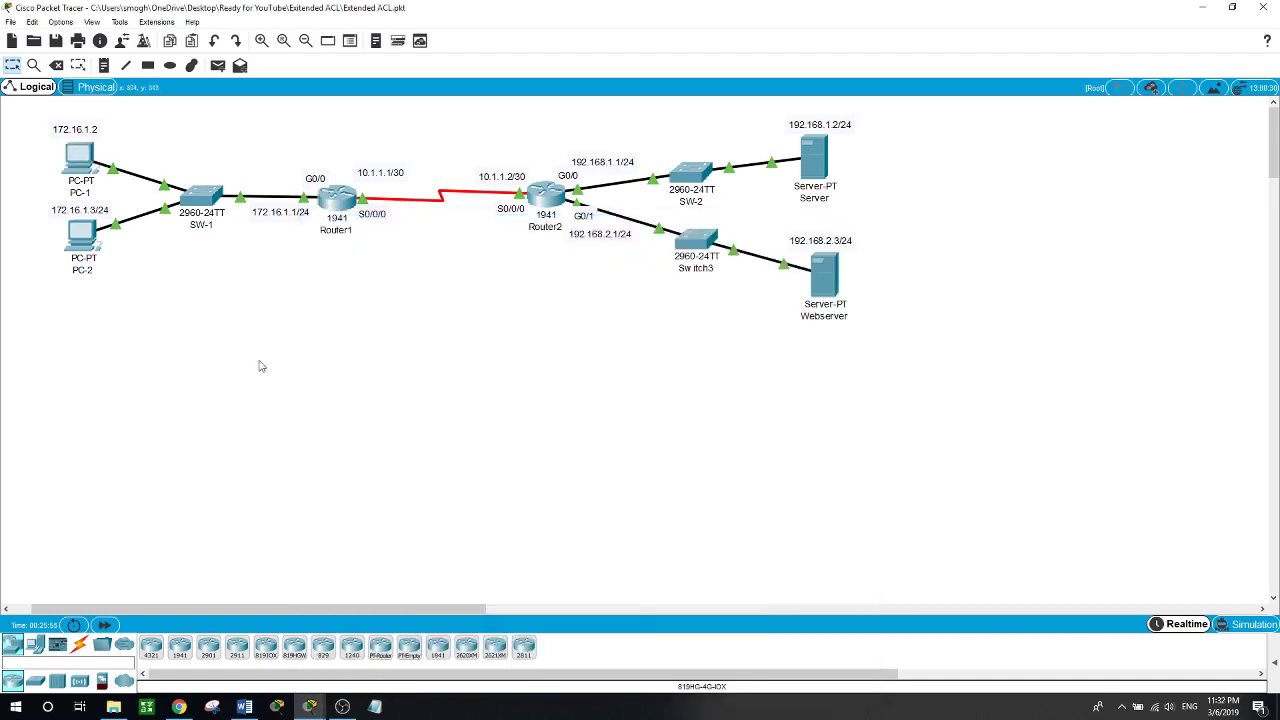
- Show the access lists on Router1 and examine the ACL 101 entries, including the protocol and port of each rule
click(333, 206)
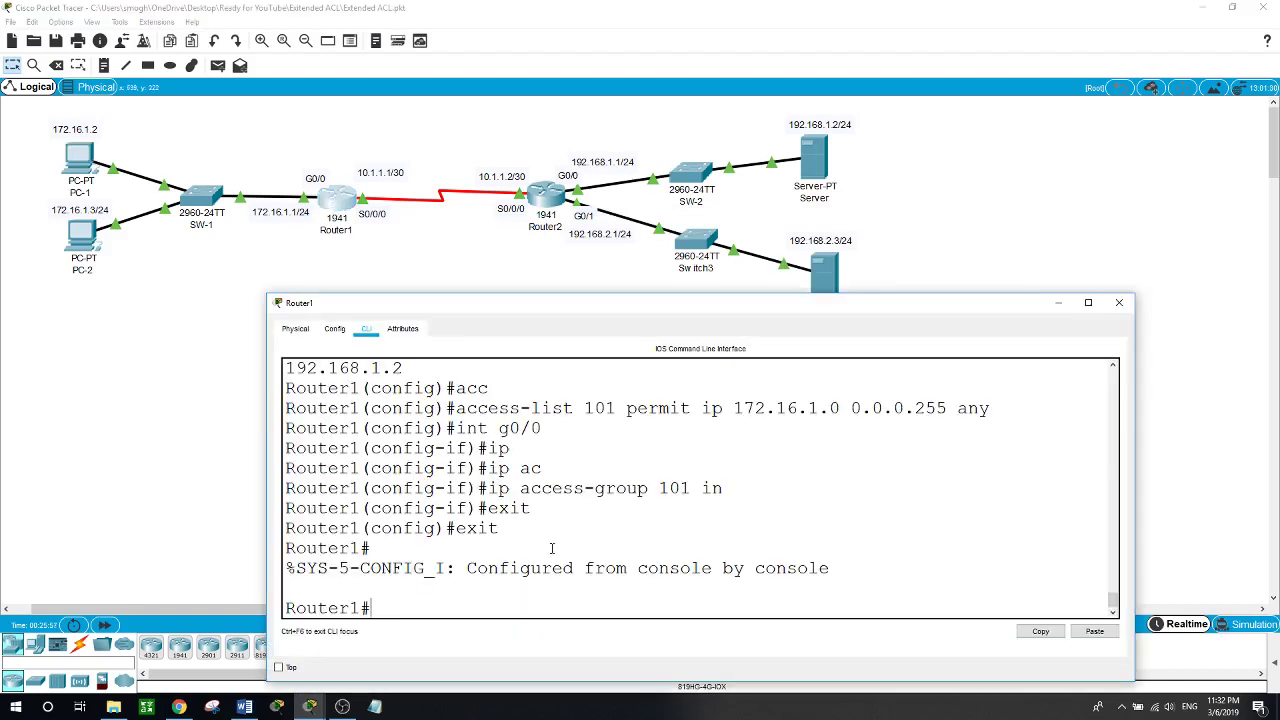
text(show acc)
key(Tab)
key(Return)
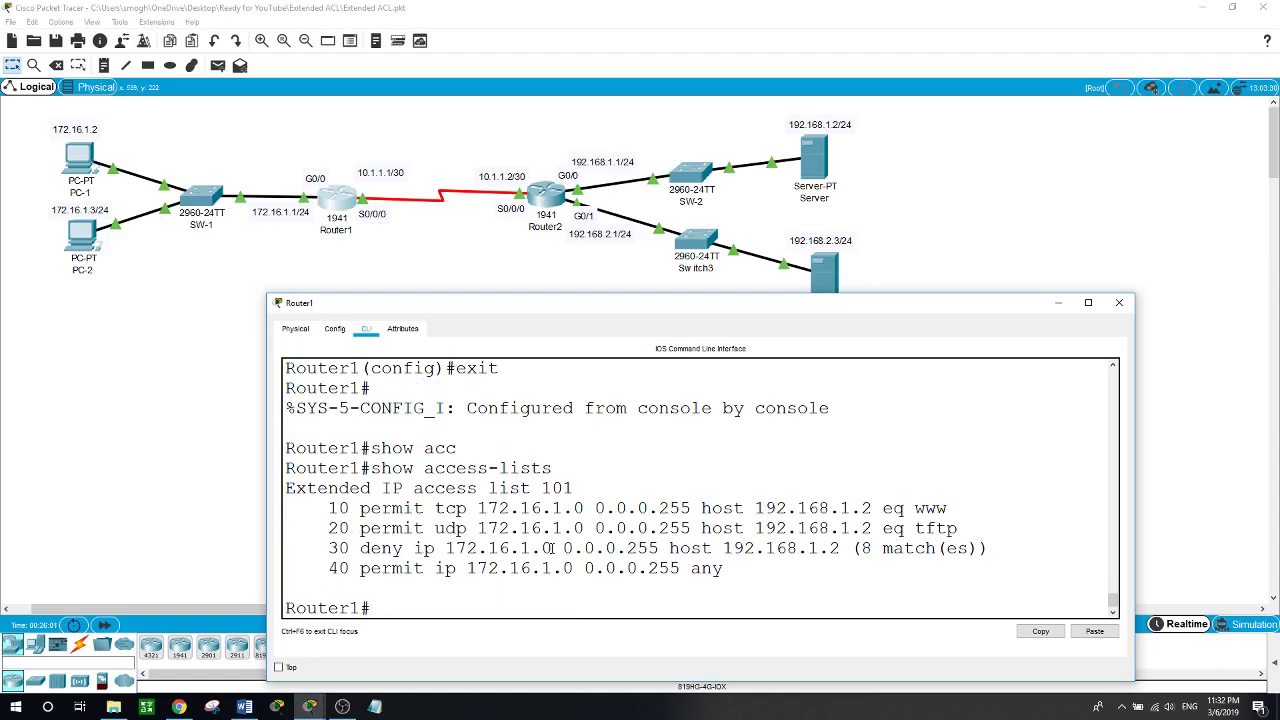
drag(329, 509, 543, 509)
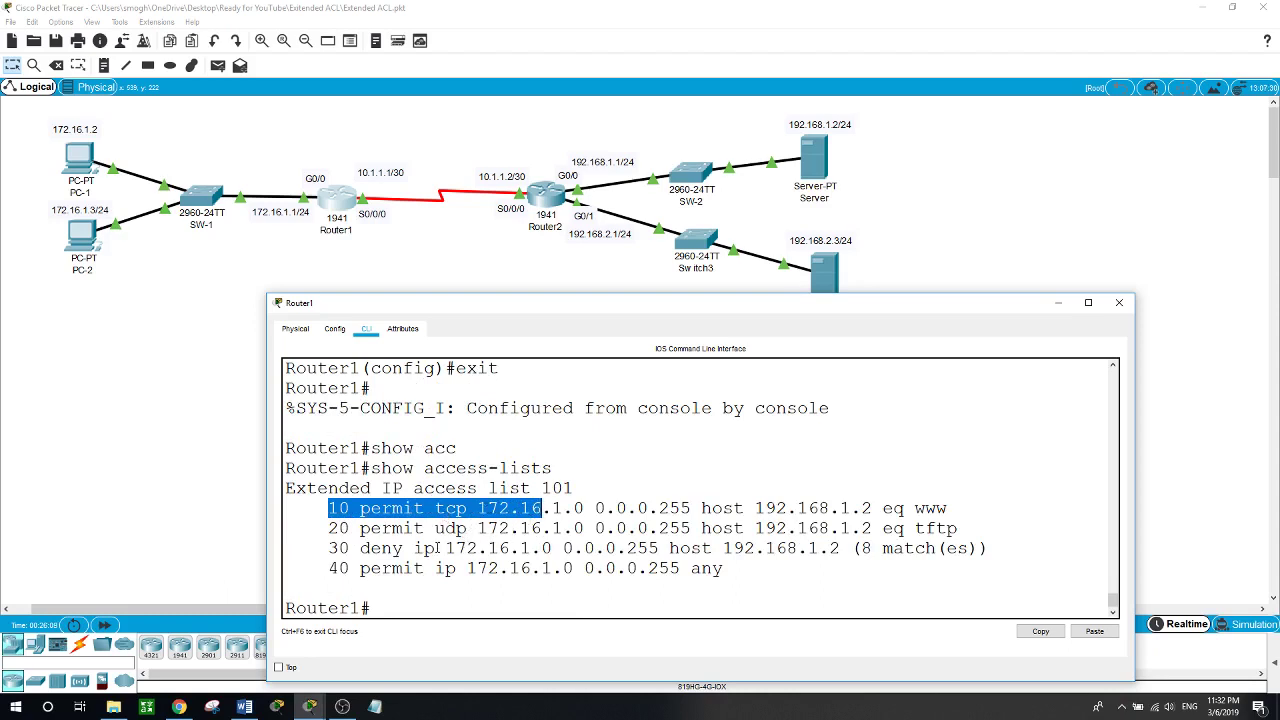
click(313, 546)
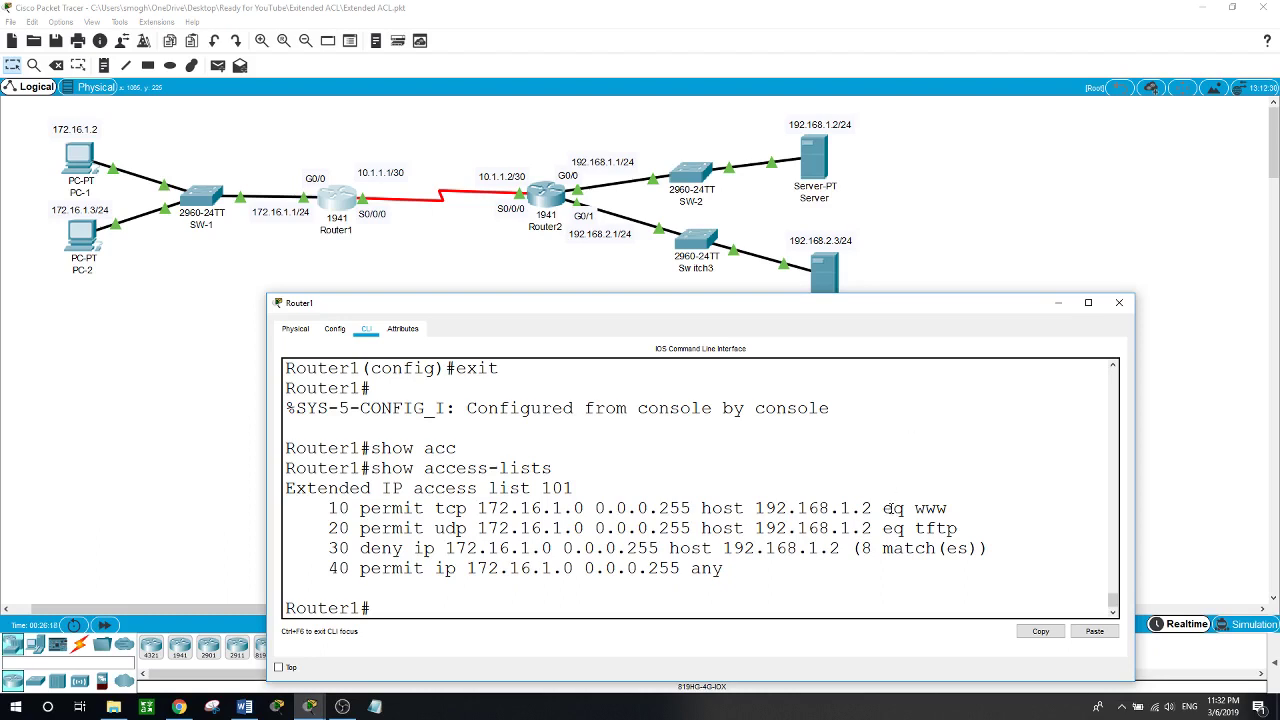
drag(914, 504, 950, 502)
click(812, 152)
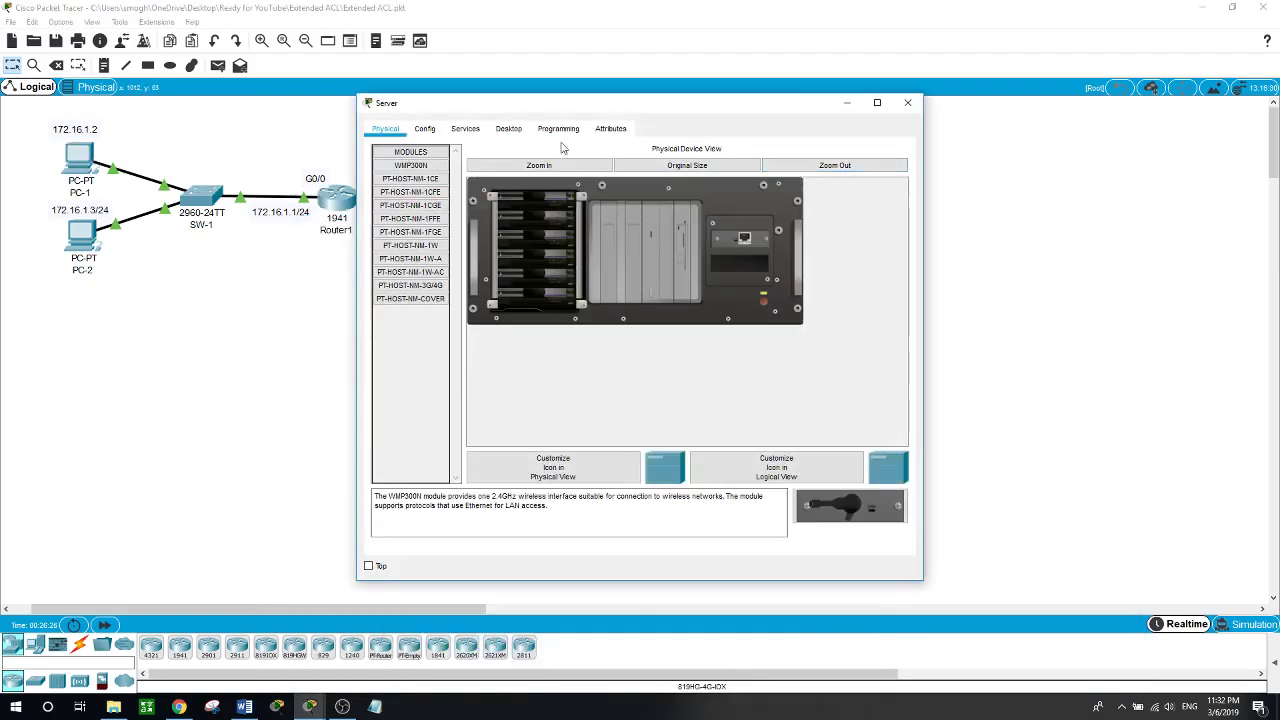
click(500, 131)
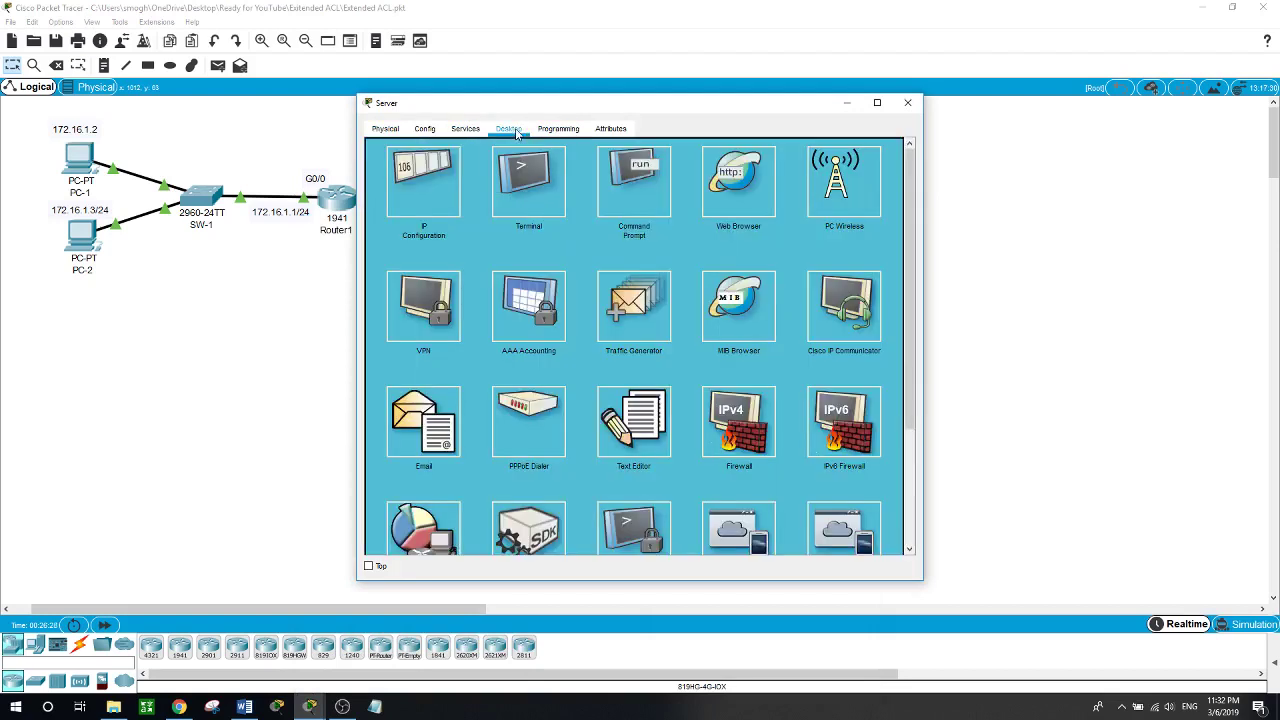
click(757, 190)
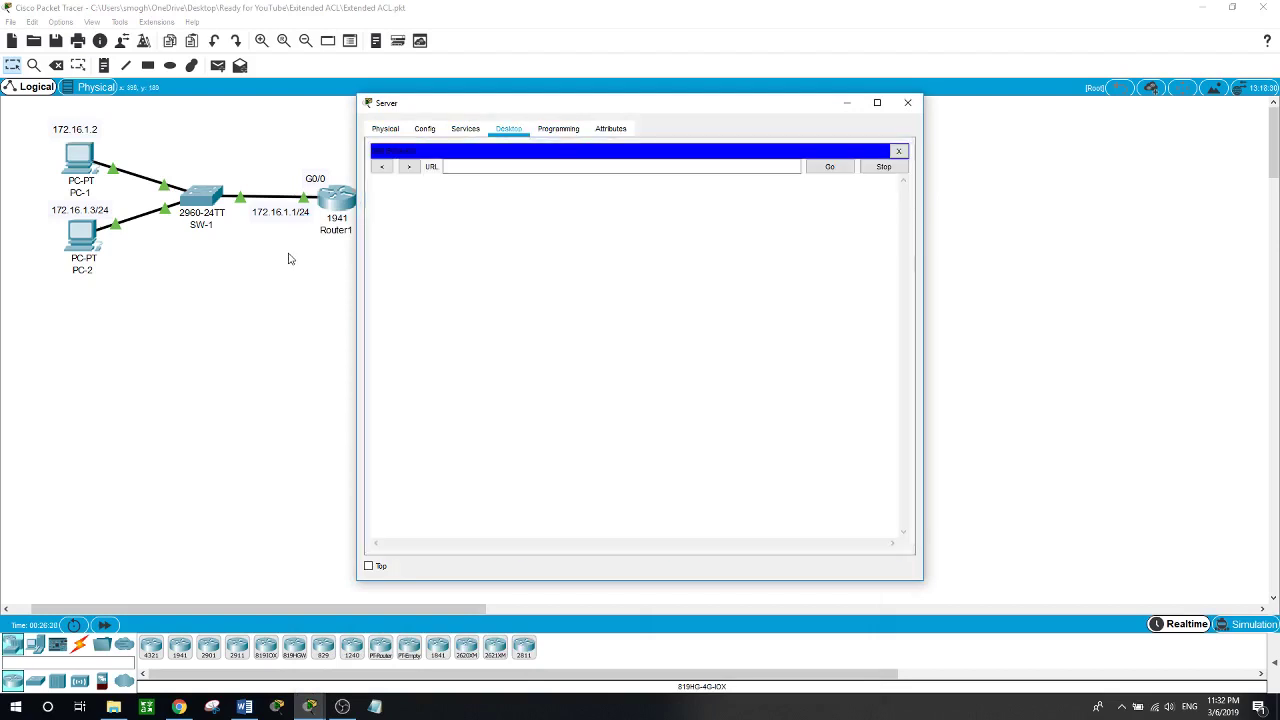
click(251, 297)
- Load 192.168.1.2 in PC-1's Web Browser to test HTTP access to the server
click(88, 163)
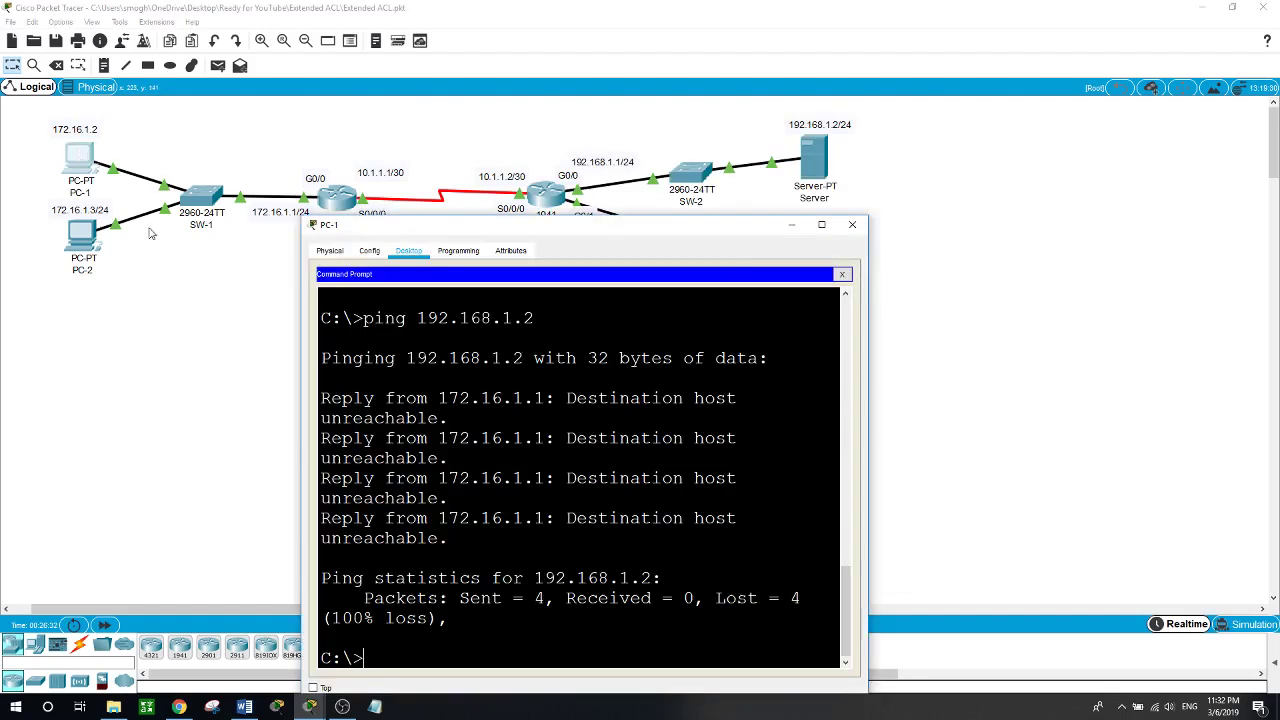
click(845, 270)
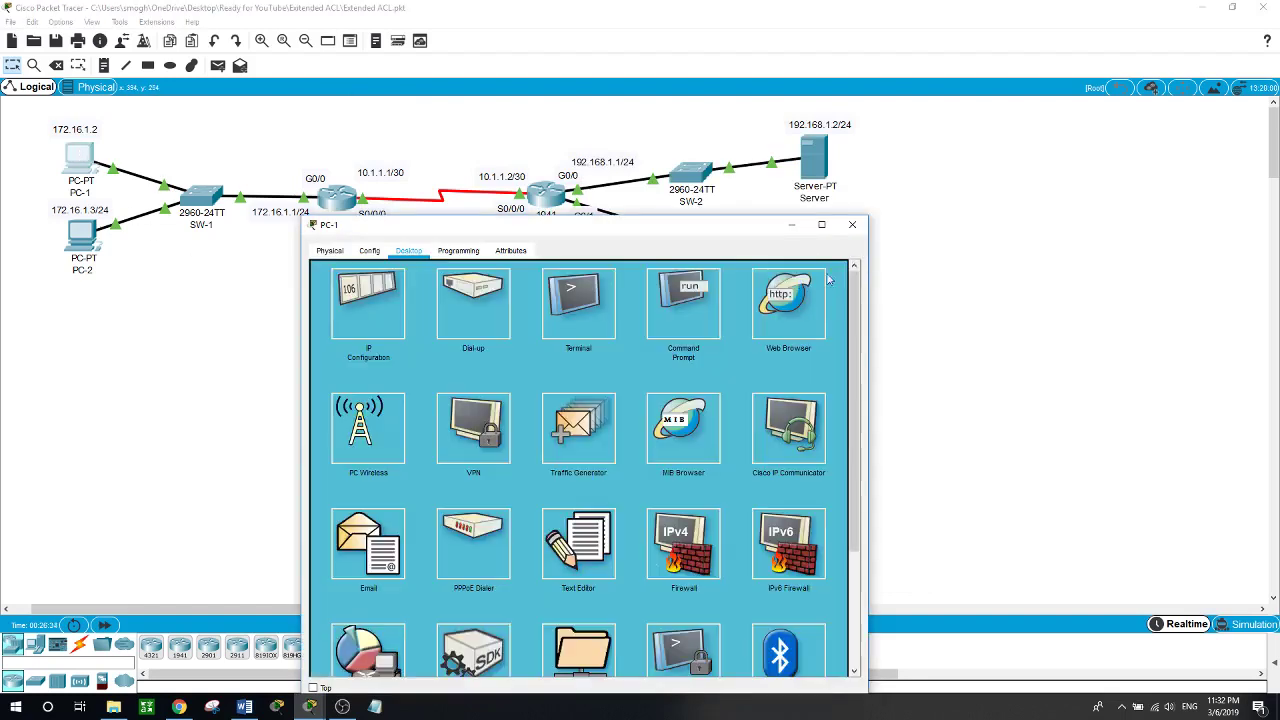
click(767, 292)
click(573, 286)
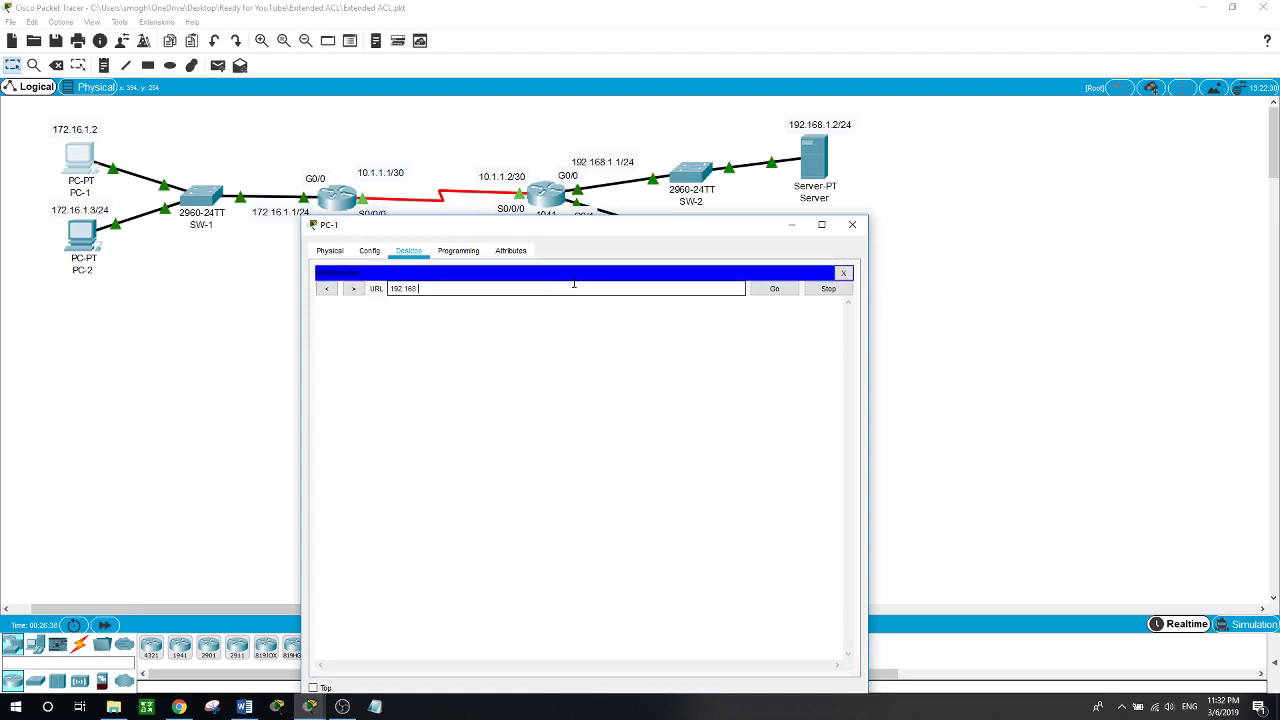
text(192.168.1.2)
key(Return)
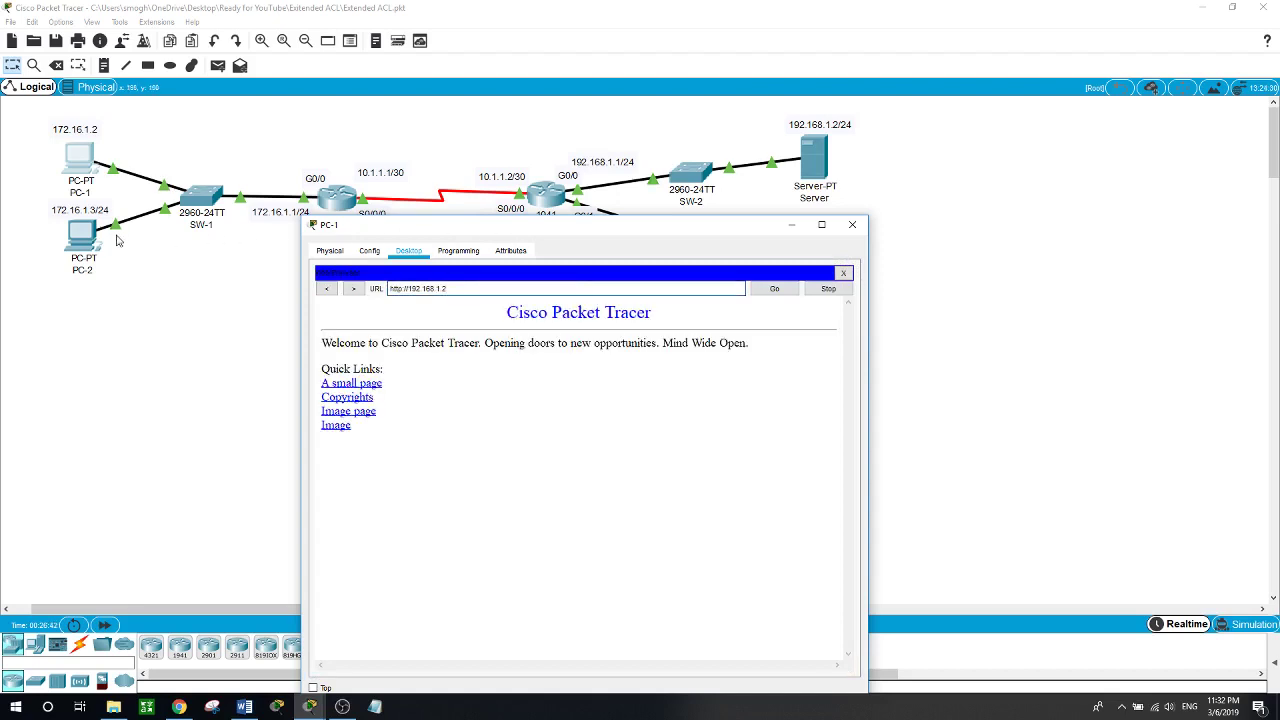
- Load 192.168.1.2 in PC-2's Web Browser to test HTTP access from the second PC
click(90, 252)
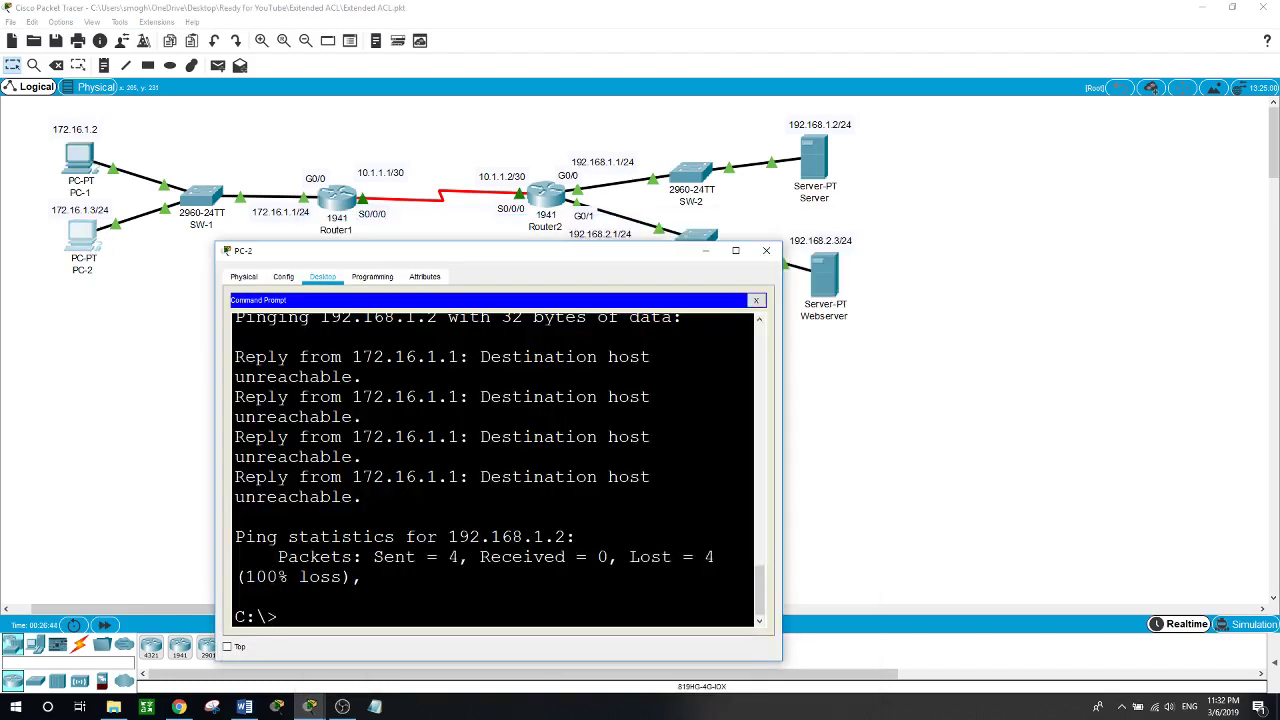
click(756, 300)
click(699, 347)
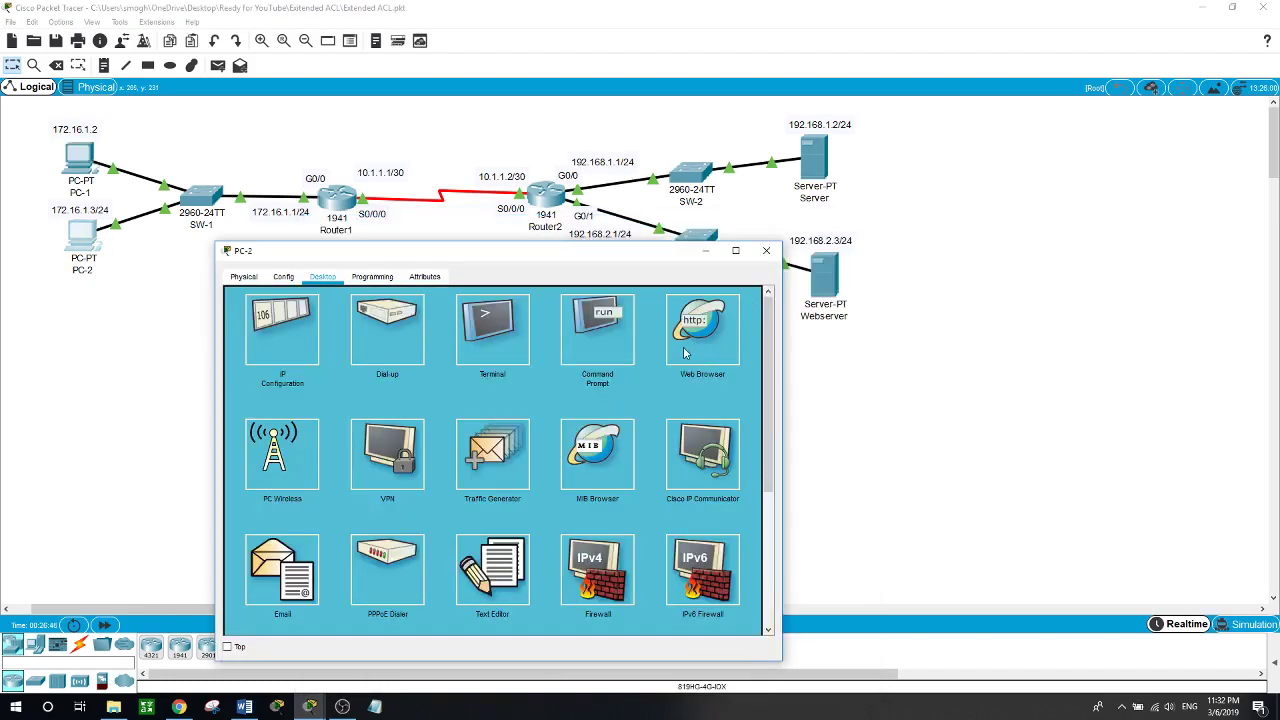
click(485, 317)
text(192.168)
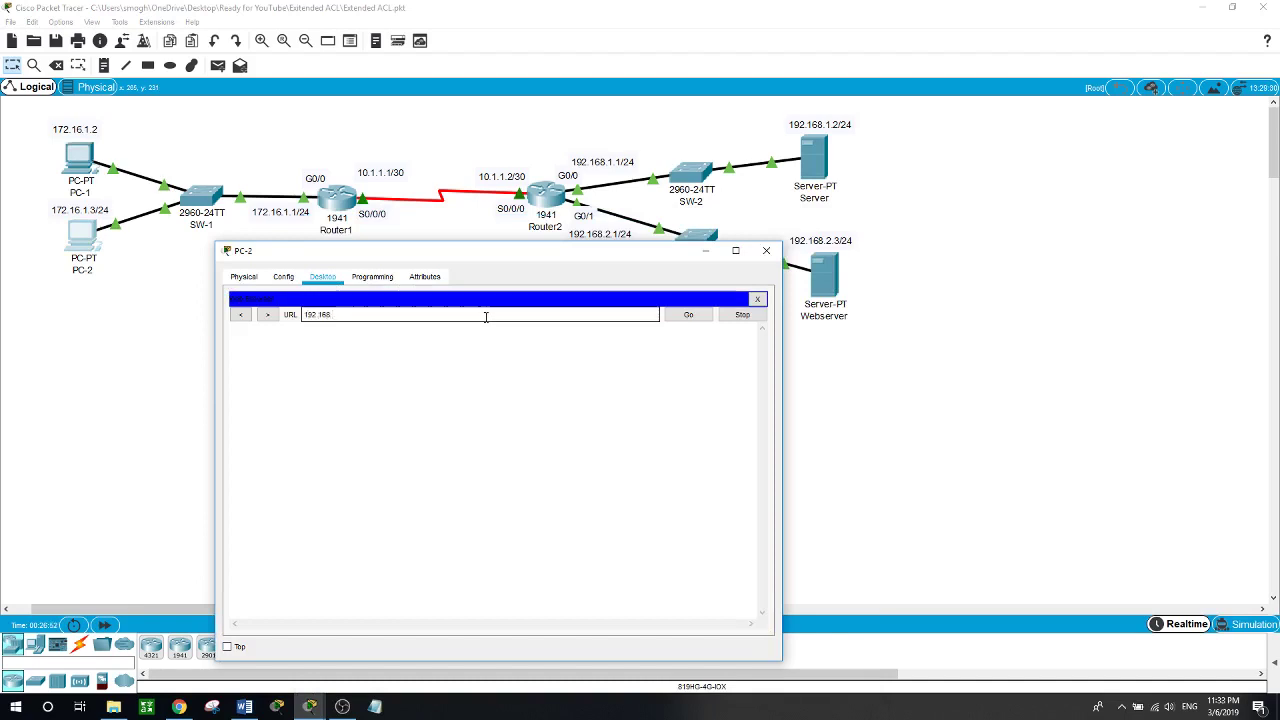
text(.1.2)
key(Return)
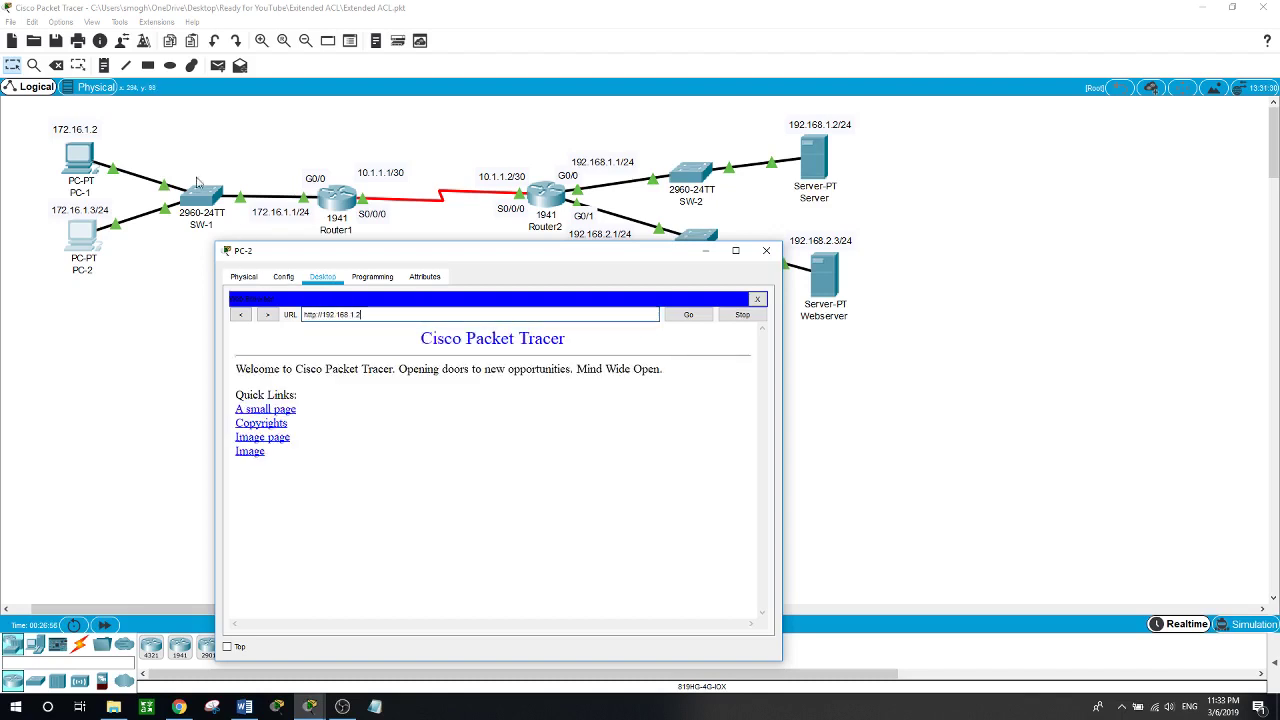
- Load 192.168.2.3 in a fresh Web Browser on PC-1 to test access to the other network's web server
click(76, 160)
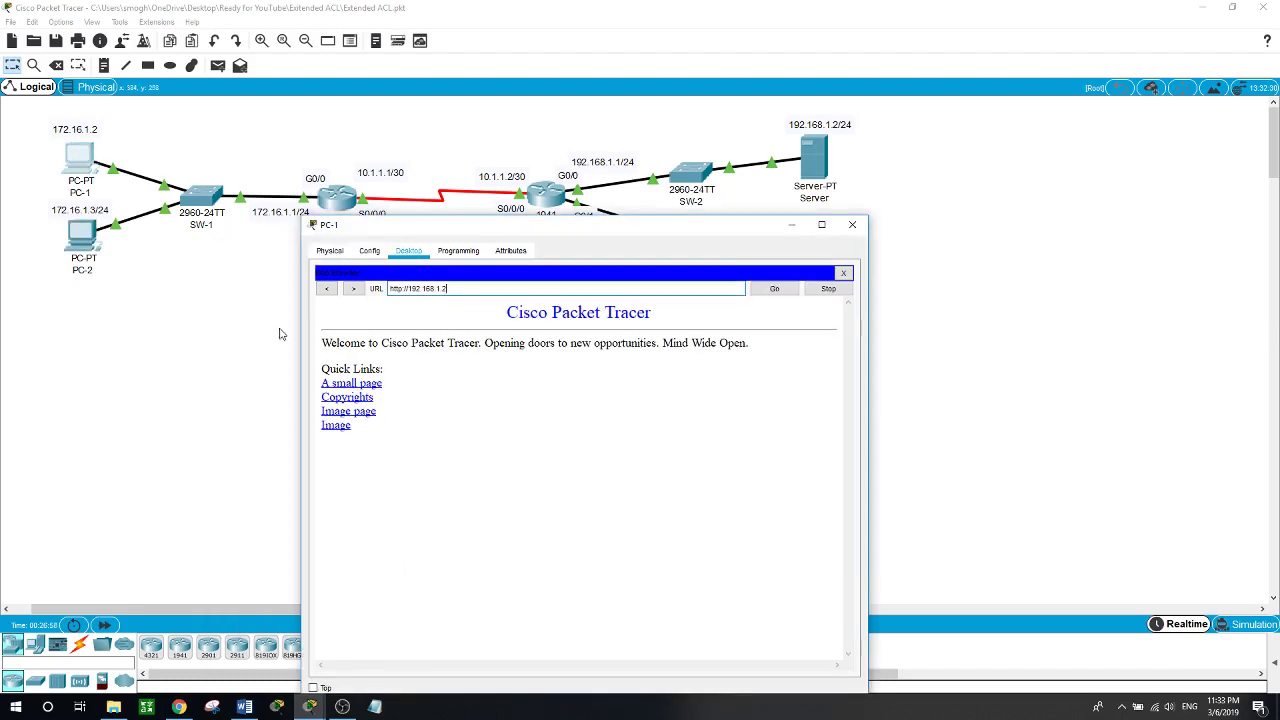
click(843, 273)
click(787, 300)
click(586, 289)
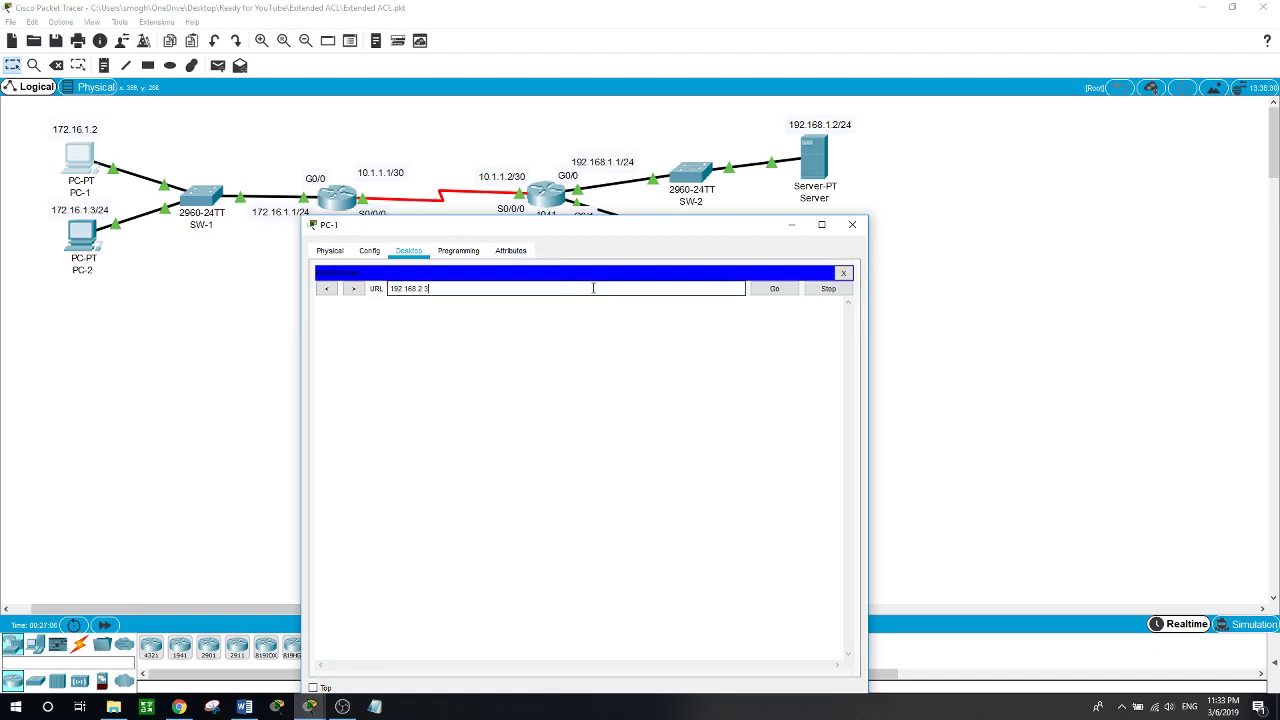
key(Return)
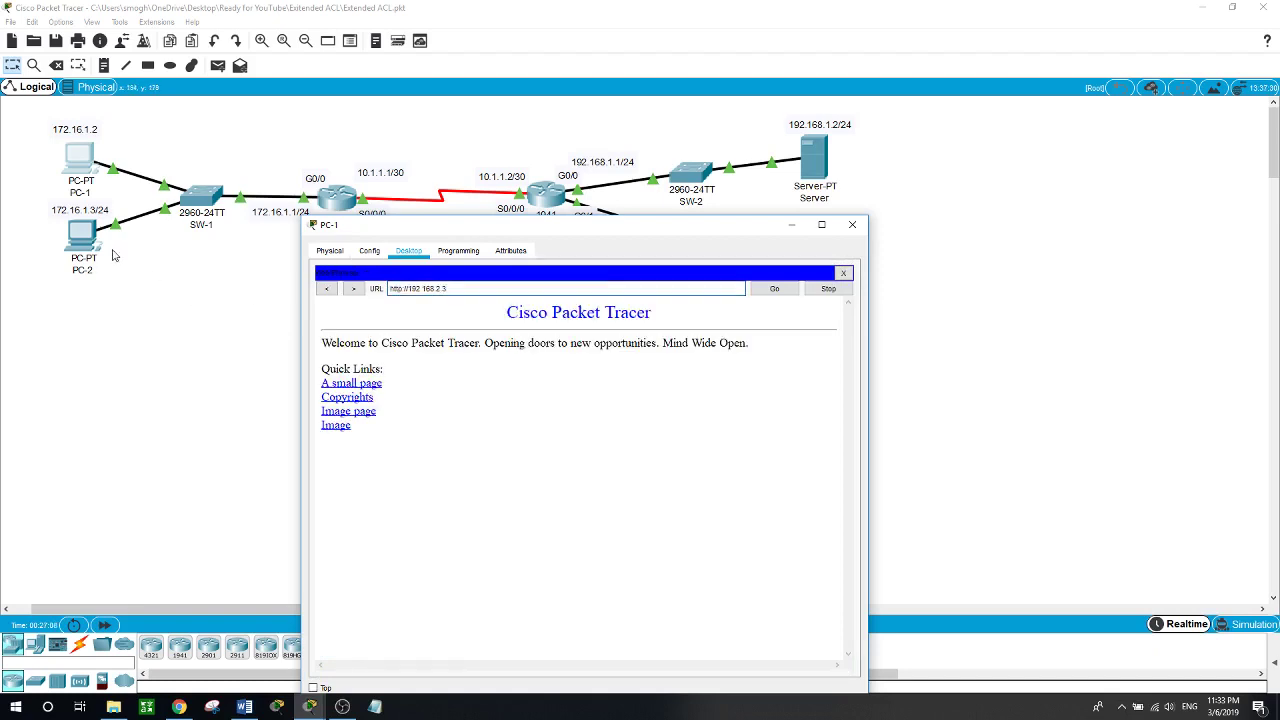
click(81, 235)
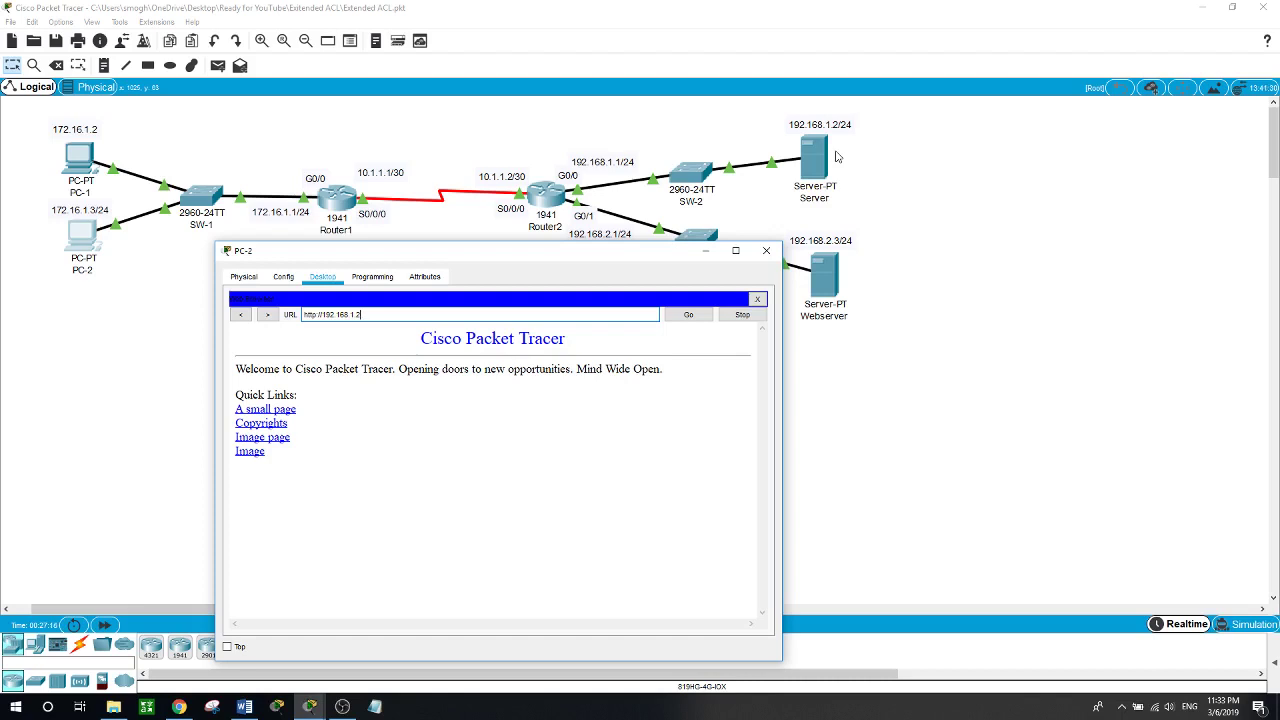
click(998, 401)
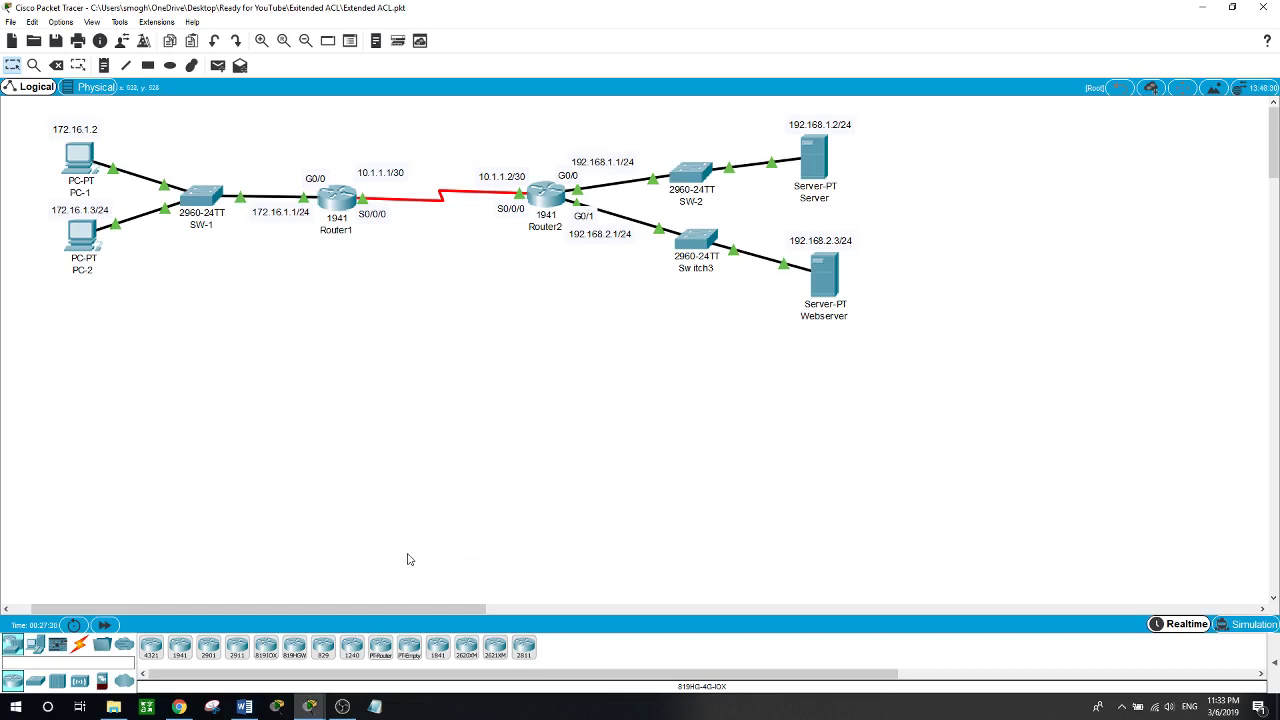
click(347, 708)
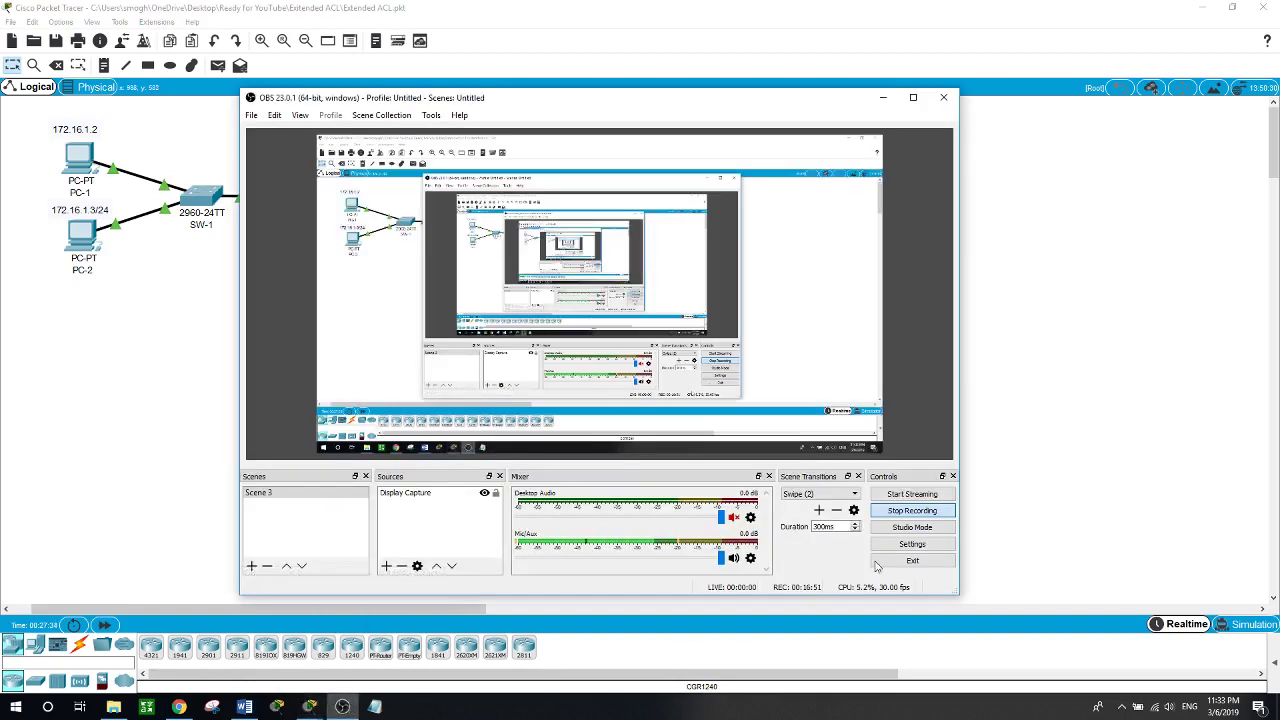